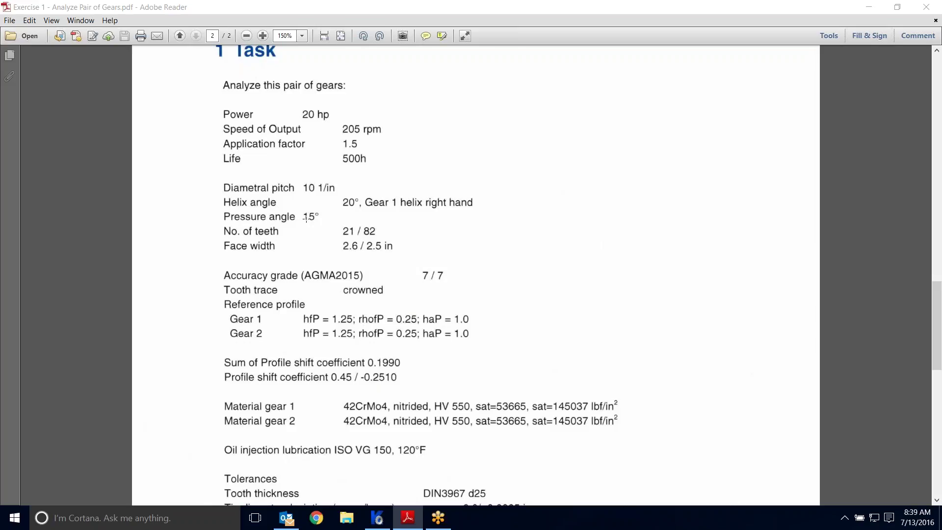
- Read the gear pair task data in the exercise PDF, from power and geometry down to tolerances and calculation method
scroll(553, 291, "down", 2)
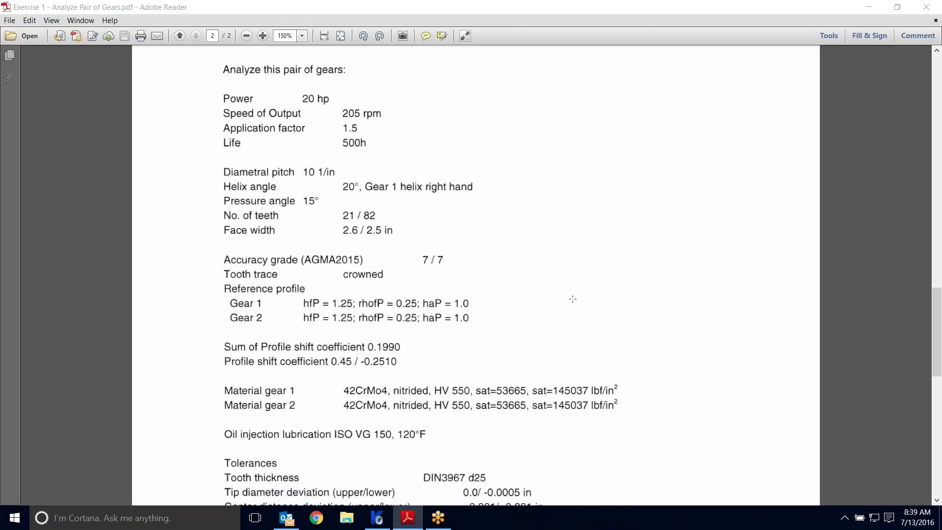
scroll(573, 295, "down", 1)
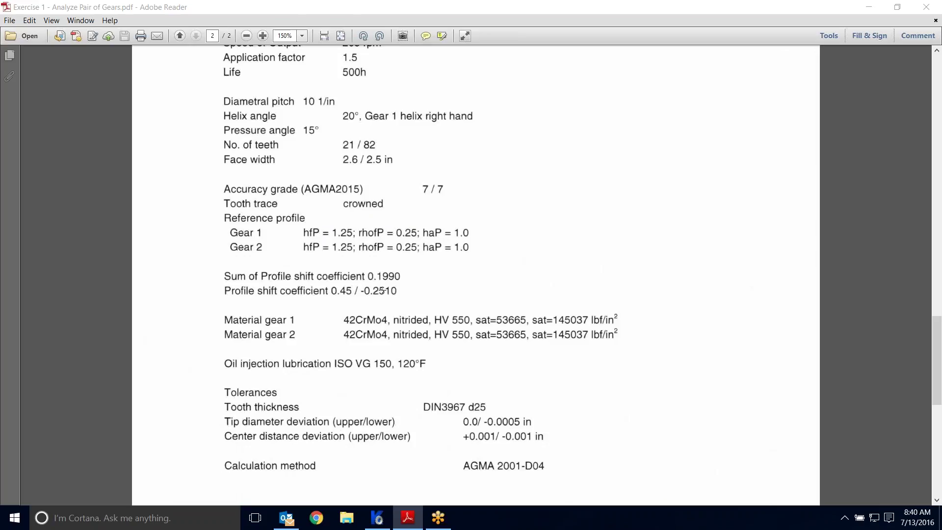
scroll(643, 341, "down", 2)
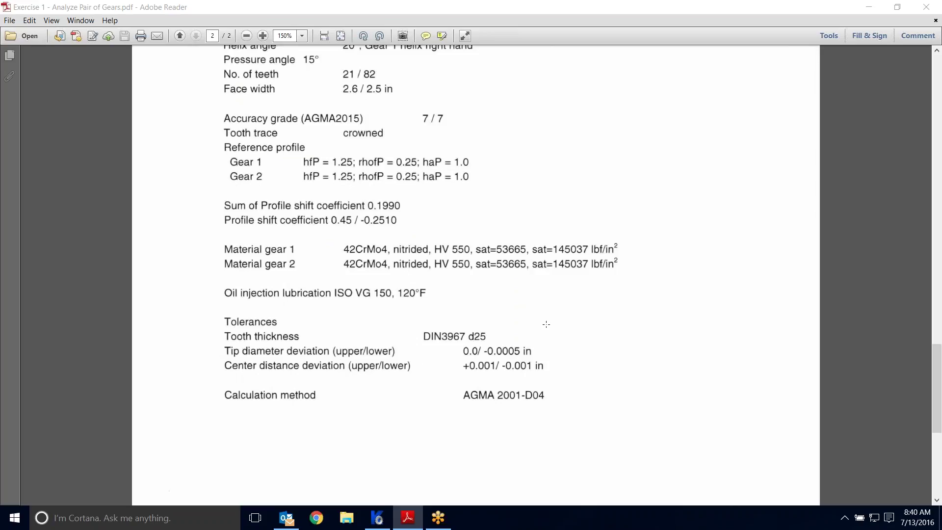
scroll(542, 333, "down", 2)
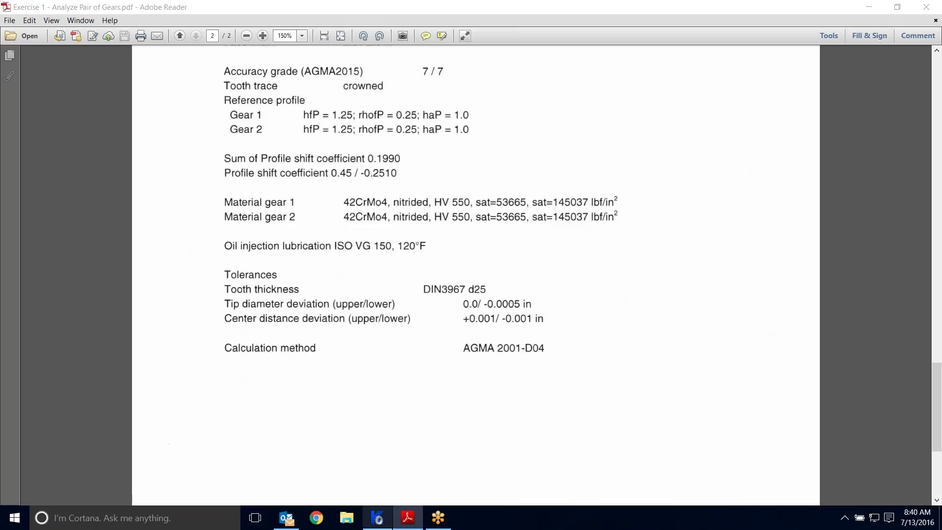
- Switch to KISSsoft, start a cylindrical gear pair calculation and narrow the module tree to enlarge the input area
left_click(385, 498)
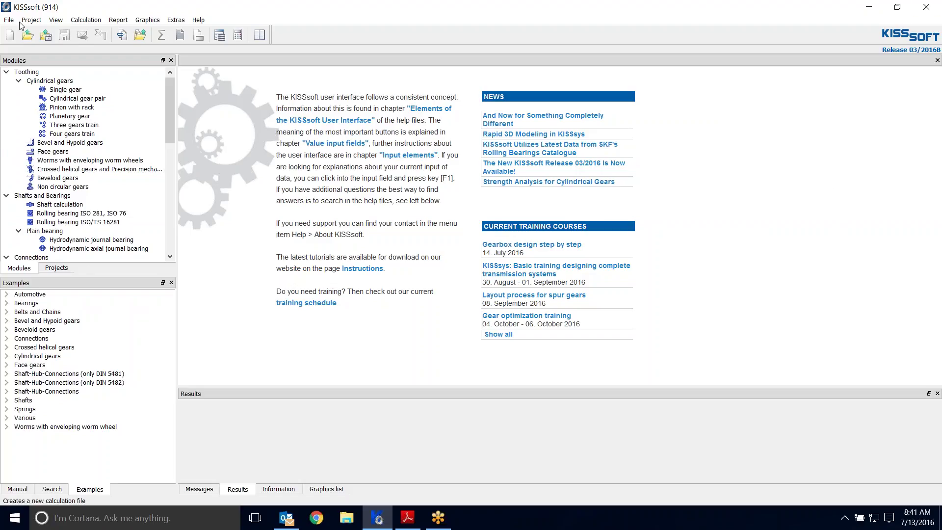
left_click(88, 99)
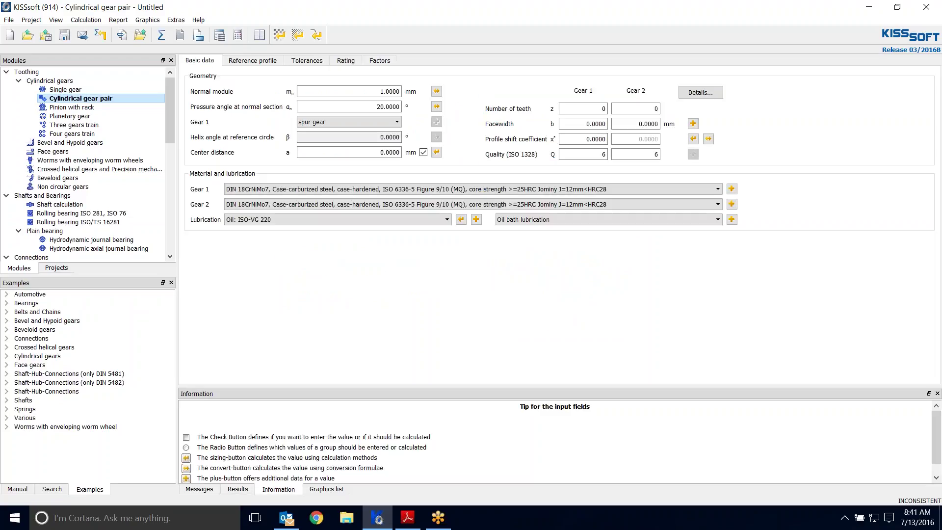
left_click_drag(187, 233, 74, 227)
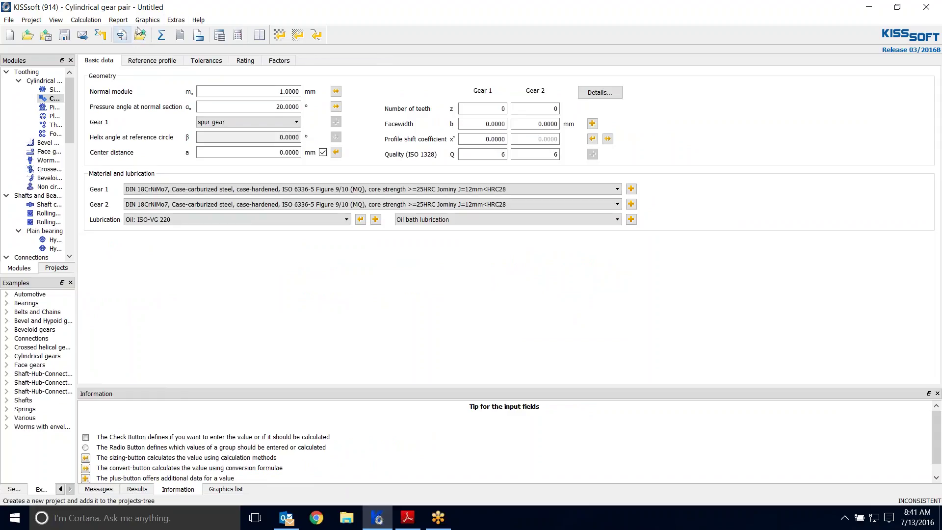
- Change the system of units from metric to the inch-based system
left_click(177, 22)
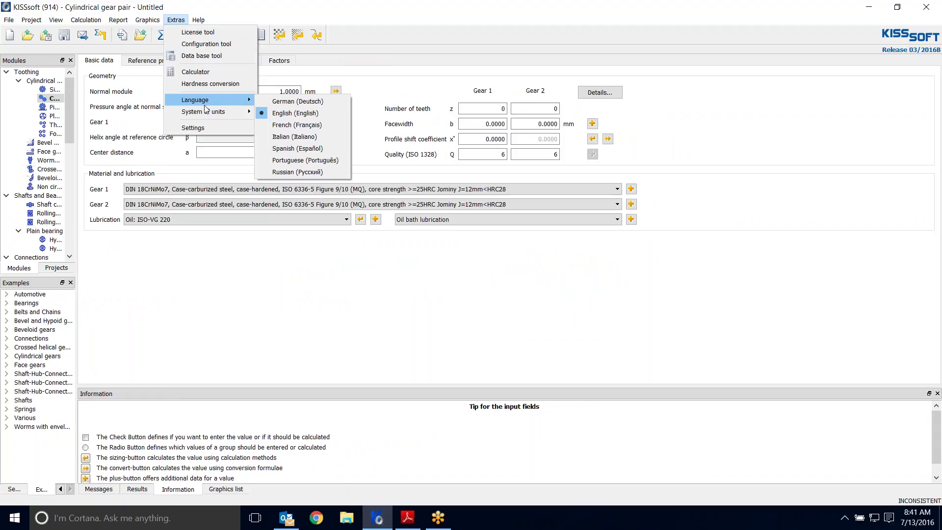
mouse_move(214, 111)
left_click(287, 124)
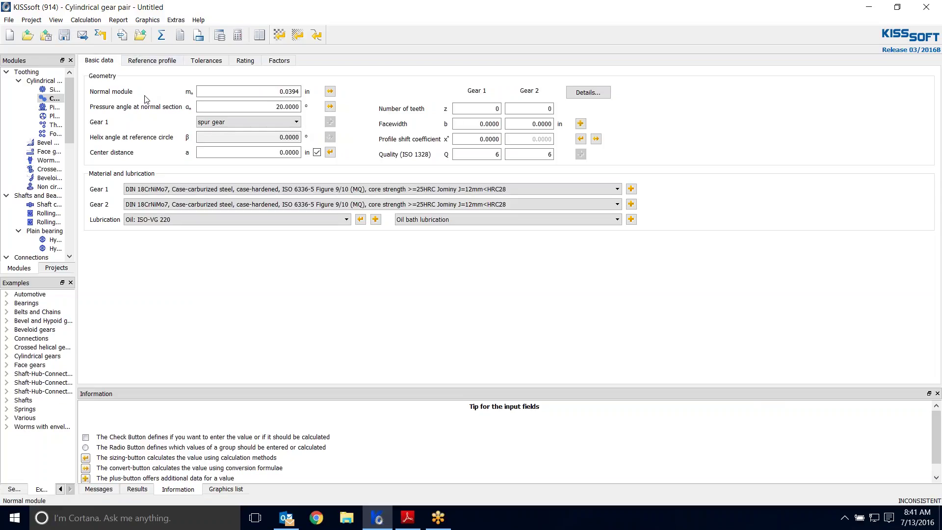
- Review the gear specification in the exercise PDF in Adobe Reader and return to KISSsoft
left_click(412, 516)
scroll(311, 187, "up", 3)
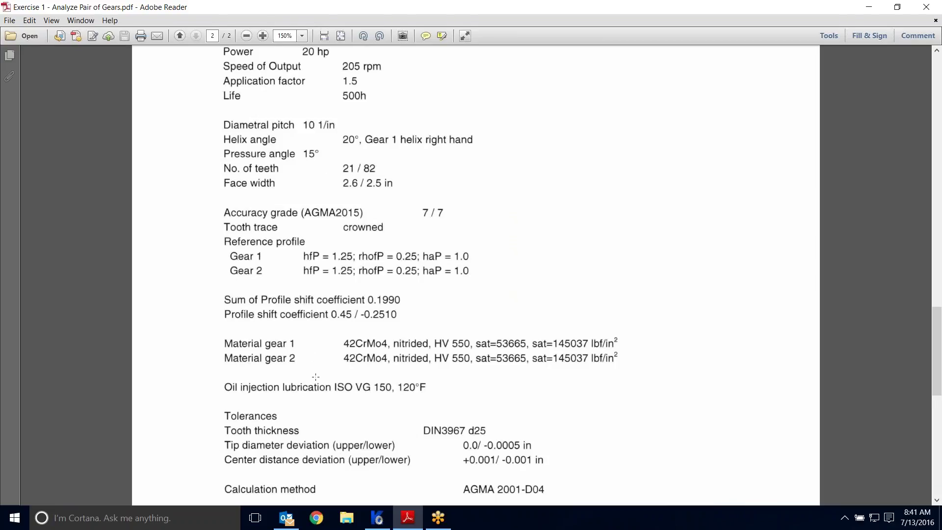
scroll(270, 303, "down", 1)
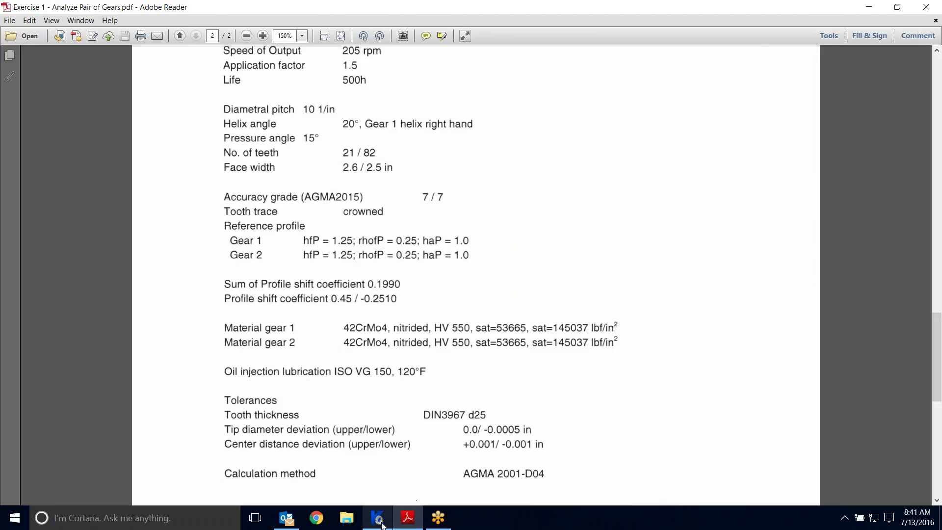
key("alt+Tab")
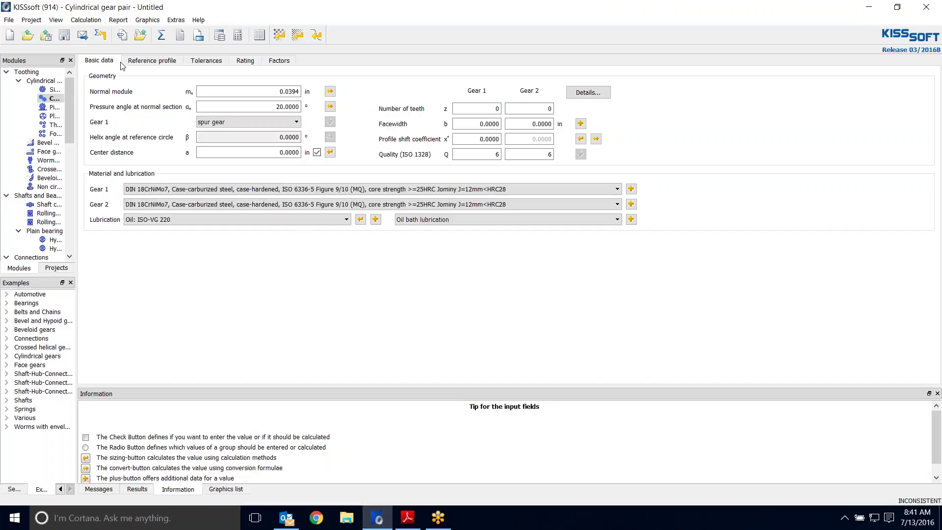
- In the module specific settings, enable input of normal diametral pitch instead of normal module and allow large profile shift
left_click(89, 23)
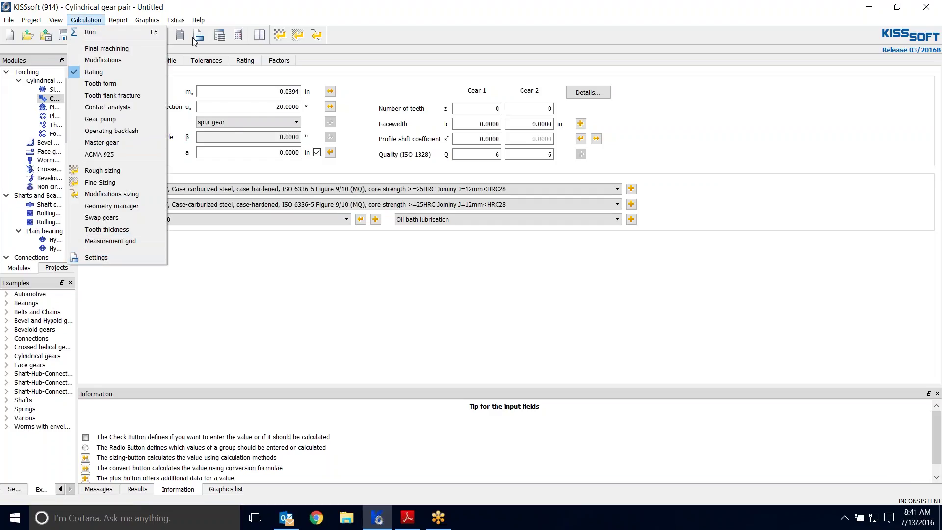
left_click(229, 50)
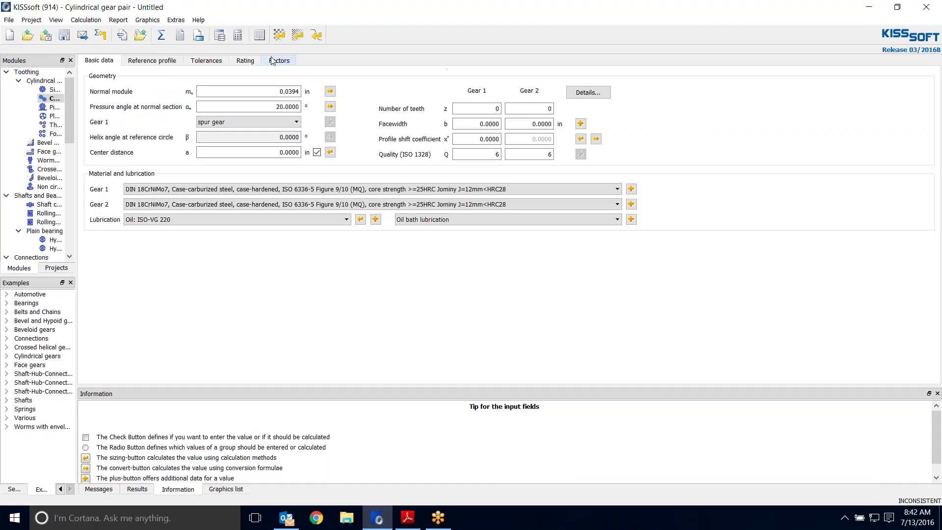
left_click(199, 38)
left_click_drag(352, 50, 199, 38)
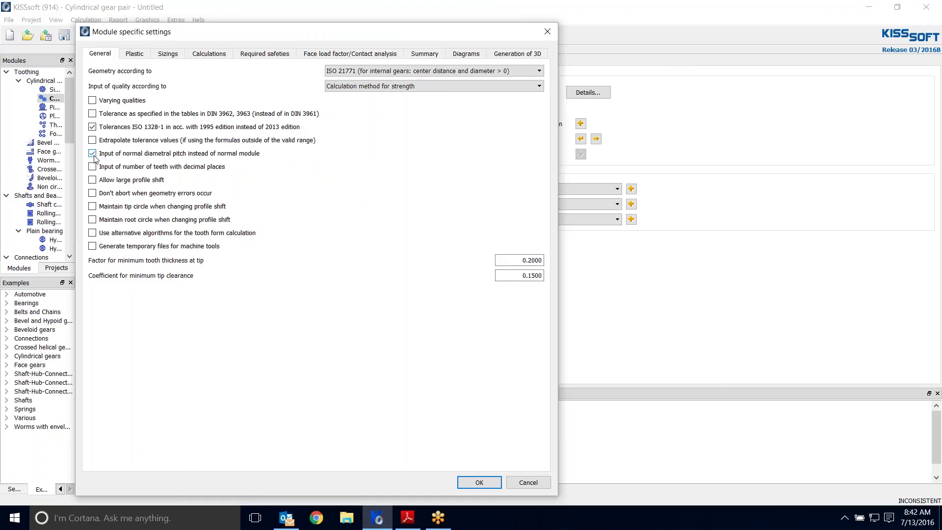
left_click(94, 180)
- Enable calculation with operating center distance and profile shift according to manufacture, and apply the module specific settings
left_click(201, 58)
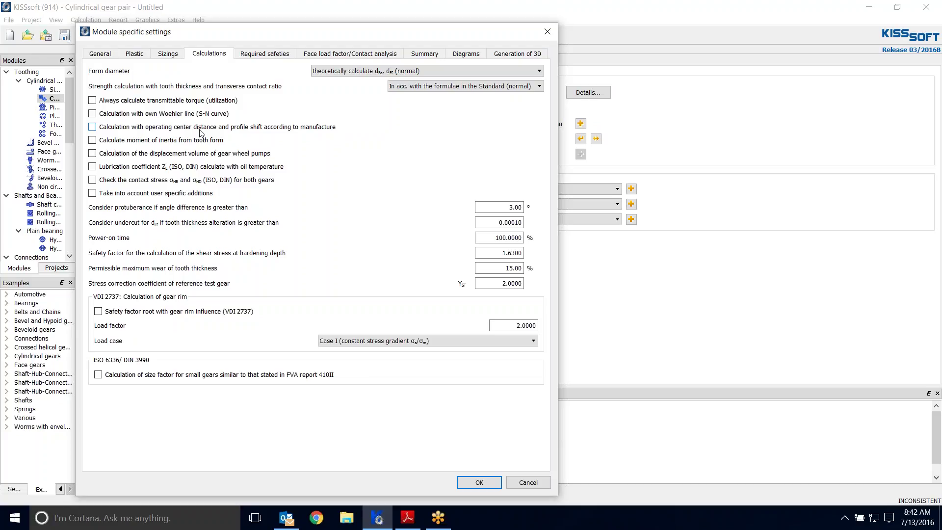
left_click(92, 127)
left_click(468, 481)
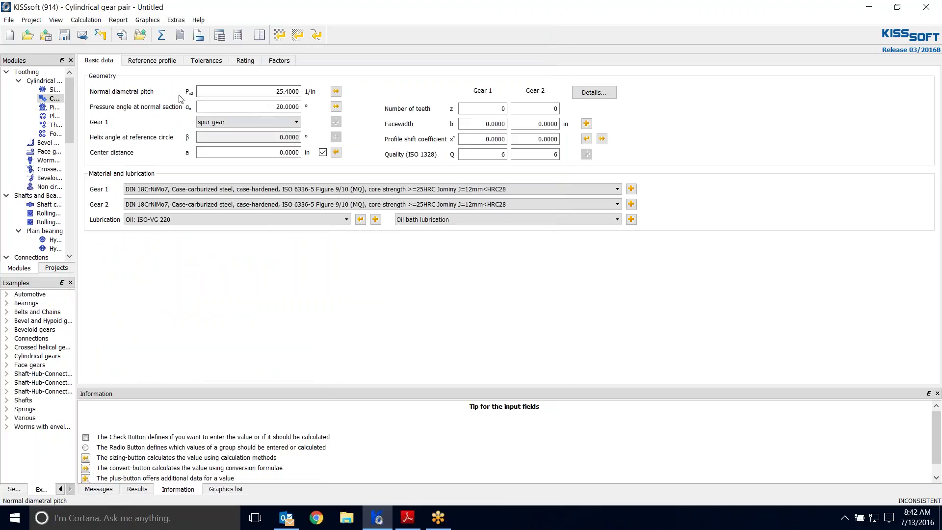
- Define the geometry with a normal diametral pitch of 10 1/in, a 15° pressure angle and a 20° right-hand helix for gear 1
double_click(286, 92)
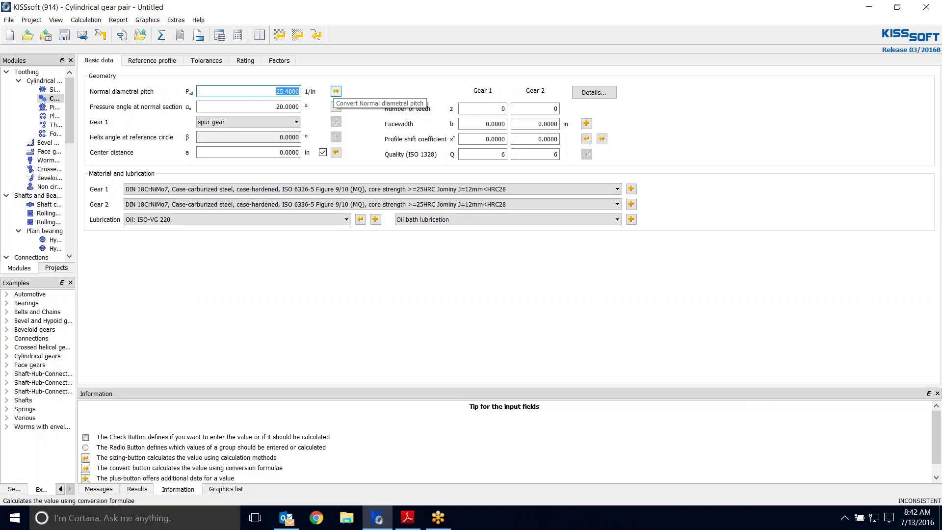
type("10")
key("Tab")
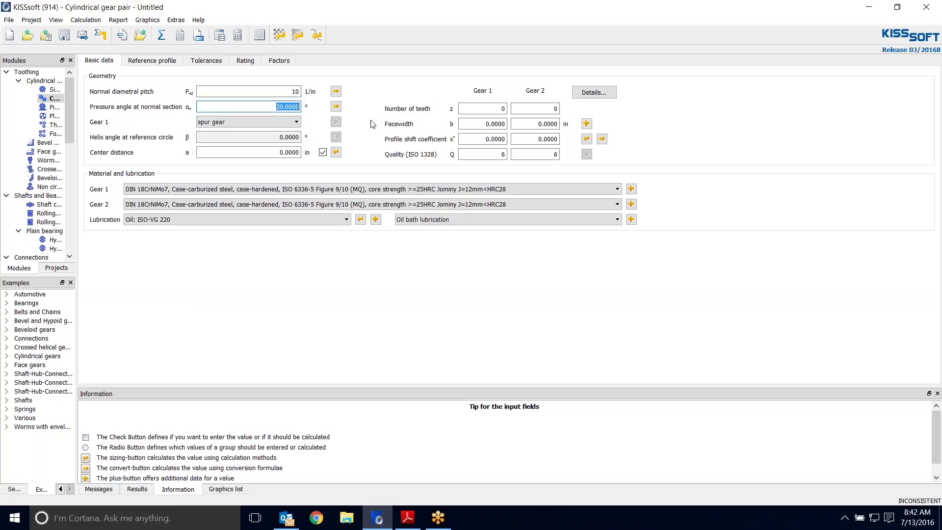
type("15")
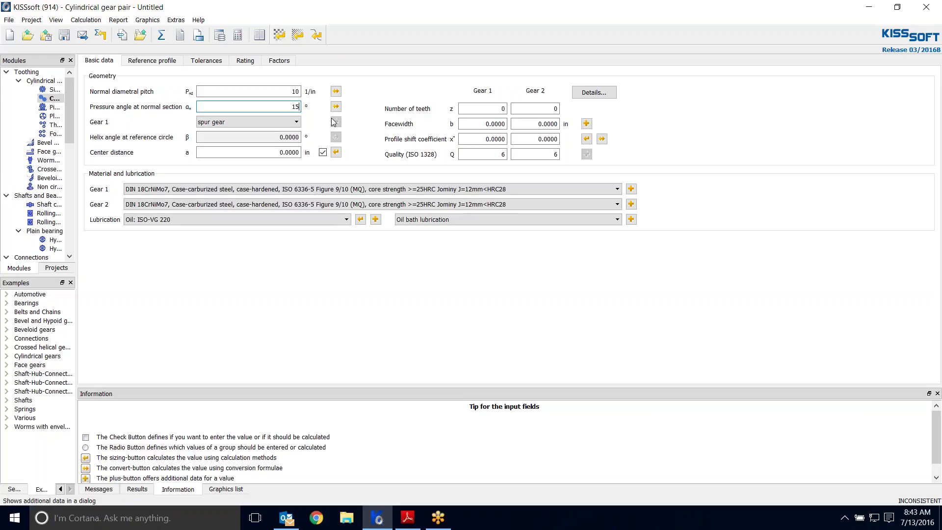
left_click(297, 121)
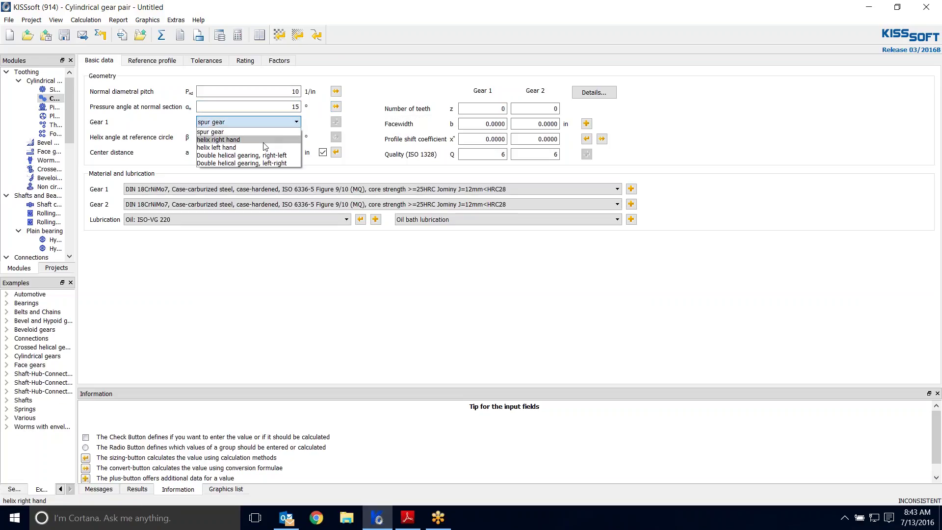
left_click(263, 141)
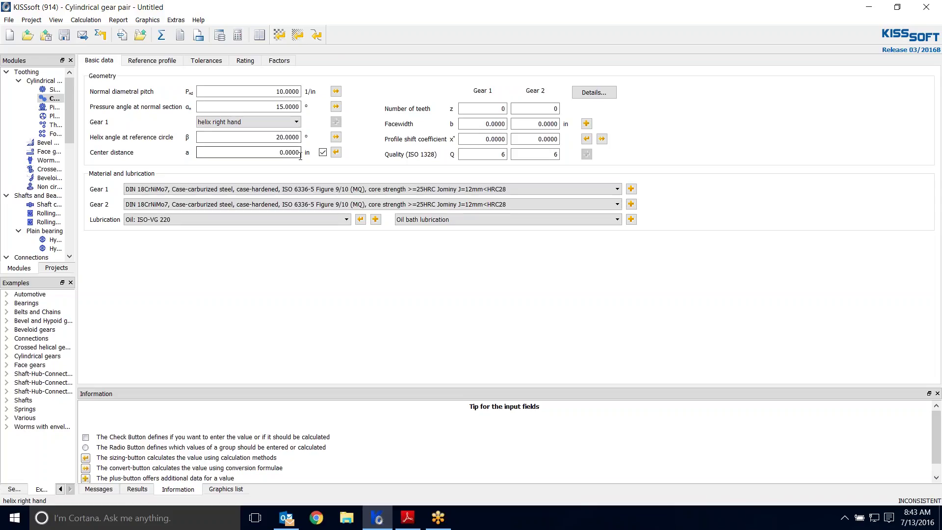
- Set the number of teeth to 21 for gear 1 and 82 for gear 2
double_click(503, 109)
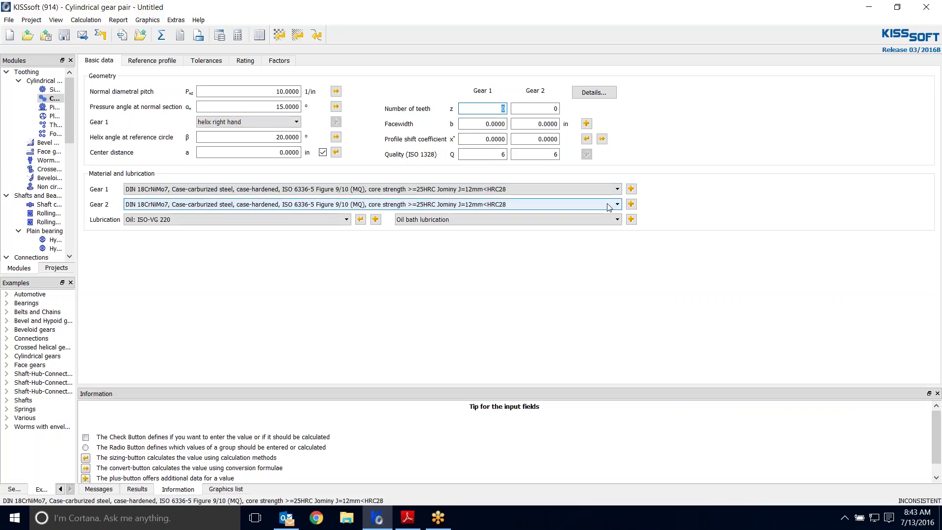
double_click(549, 109)
type("82")
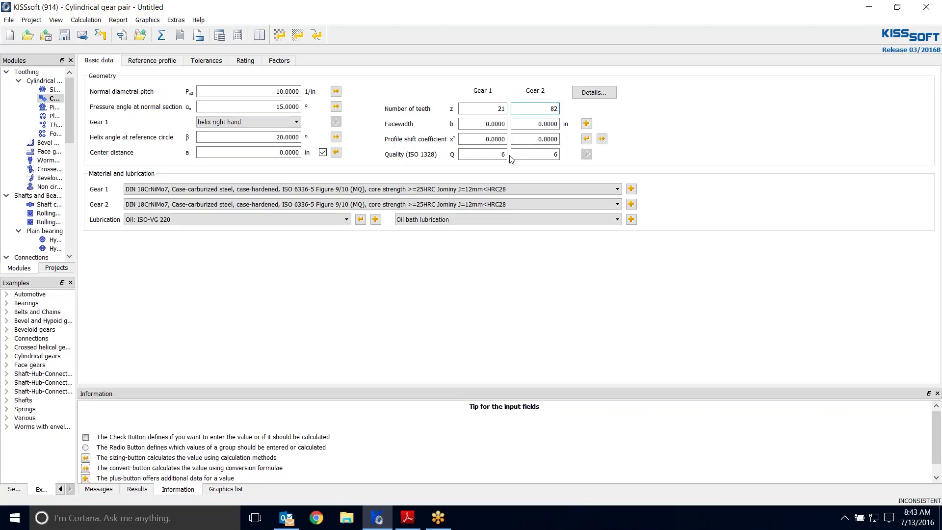
- Set the profile shift coefficients to 0.45 for gear 1 and -0.2510 for gear 2
double_click(495, 139)
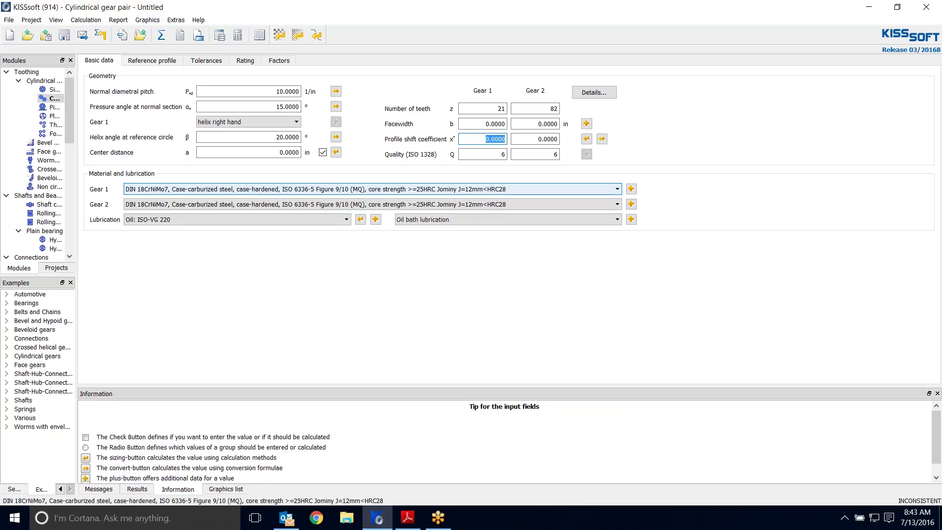
type("0.45")
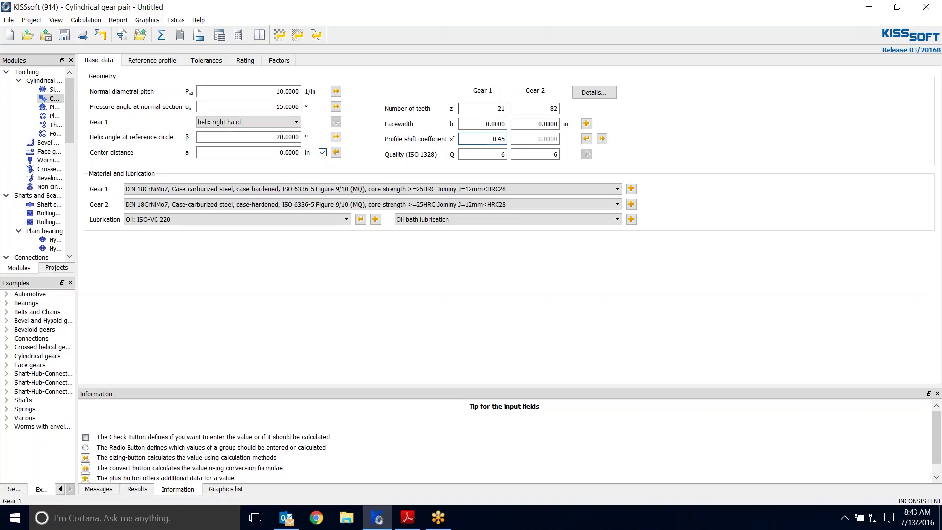
left_click(539, 139)
double_click(543, 139)
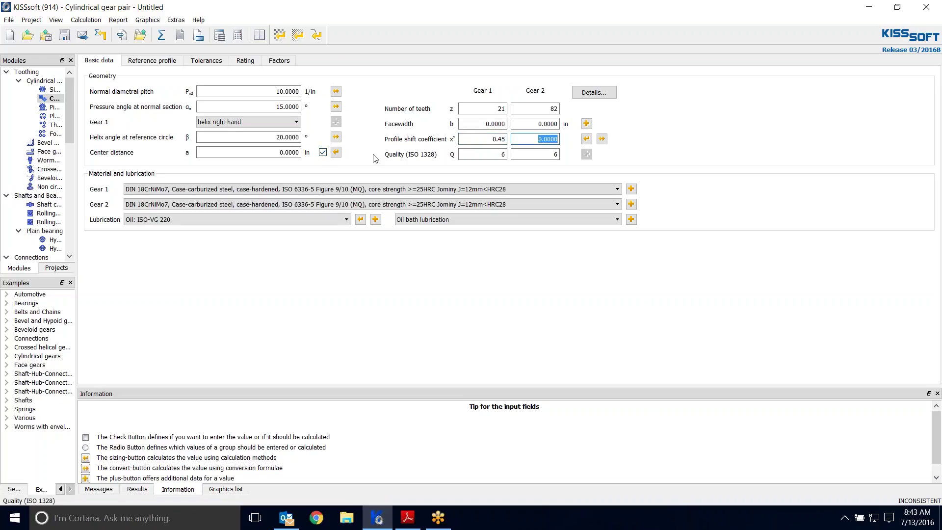
left_click(323, 153)
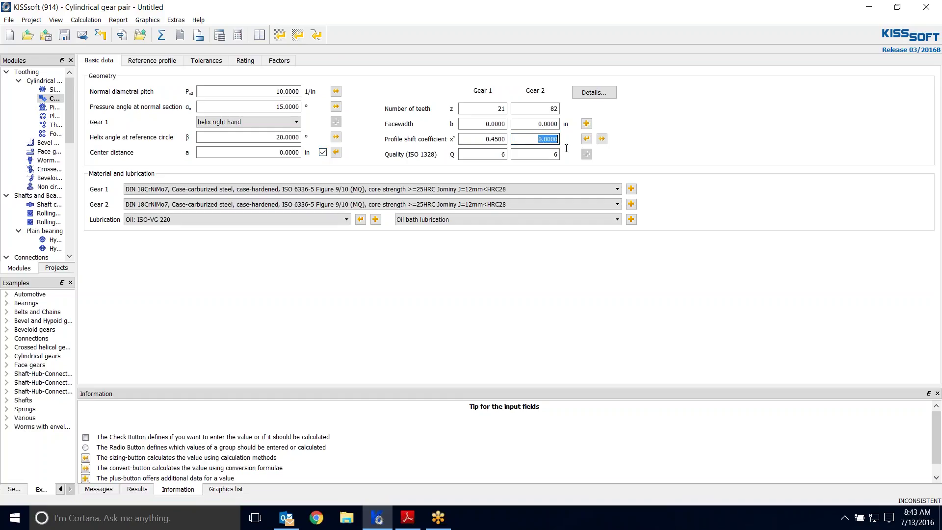
type("-0.2510")
key("Return")
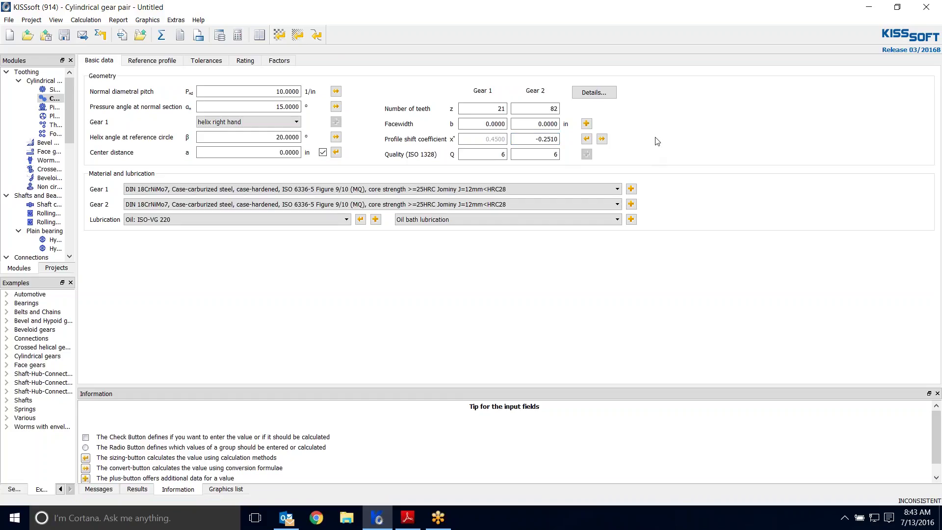
- Size the center distance from the fixed sum of profile shift coefficients of 0.1990 and accept the calculated value
left_click(336, 152)
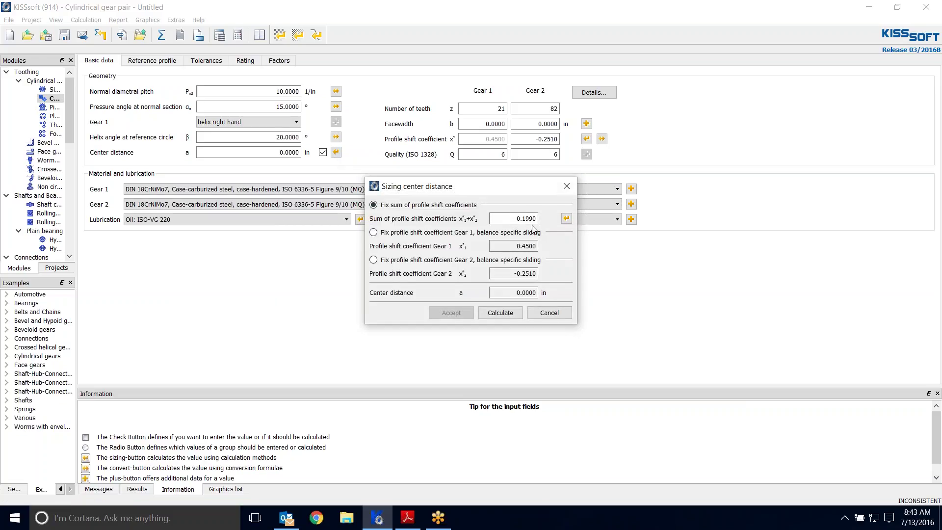
left_click(514, 313)
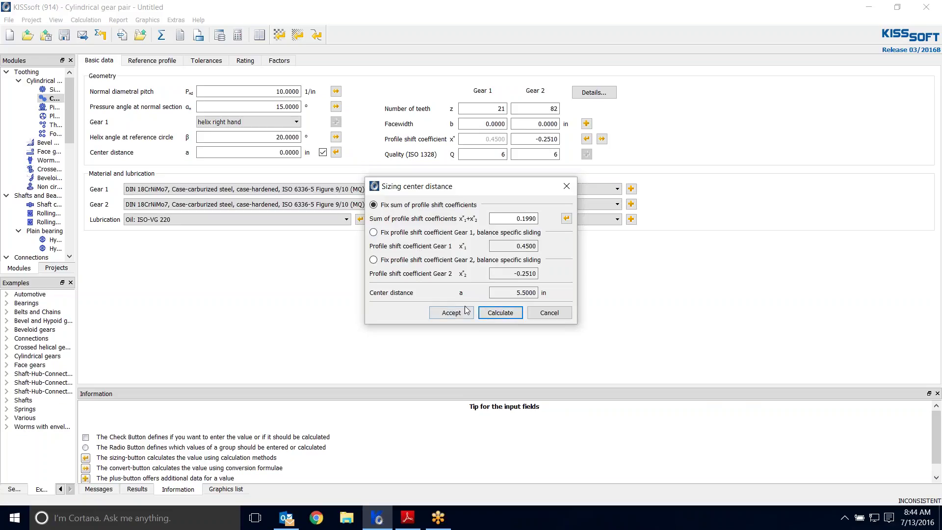
left_click(451, 313)
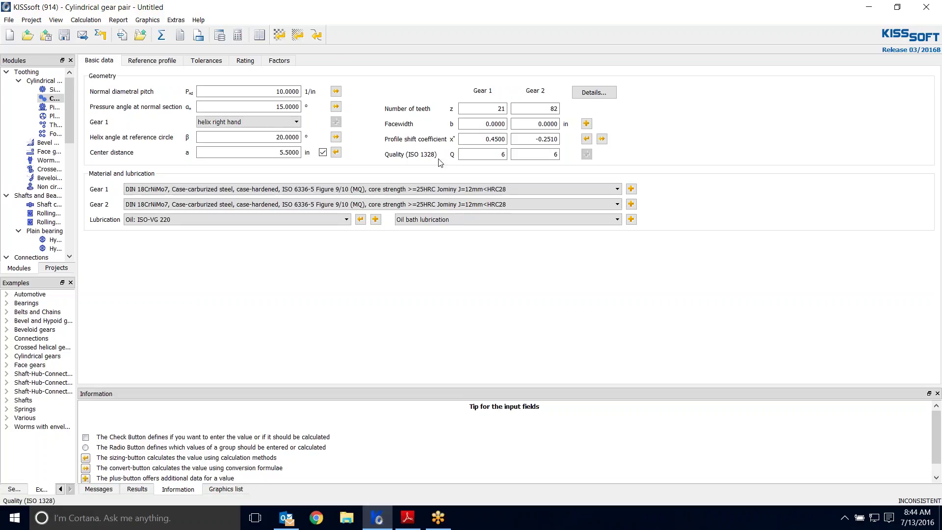
- Set the quality grade to 7 for both gears
double_click(503, 154)
type("7")
left_click(555, 154)
type("7")
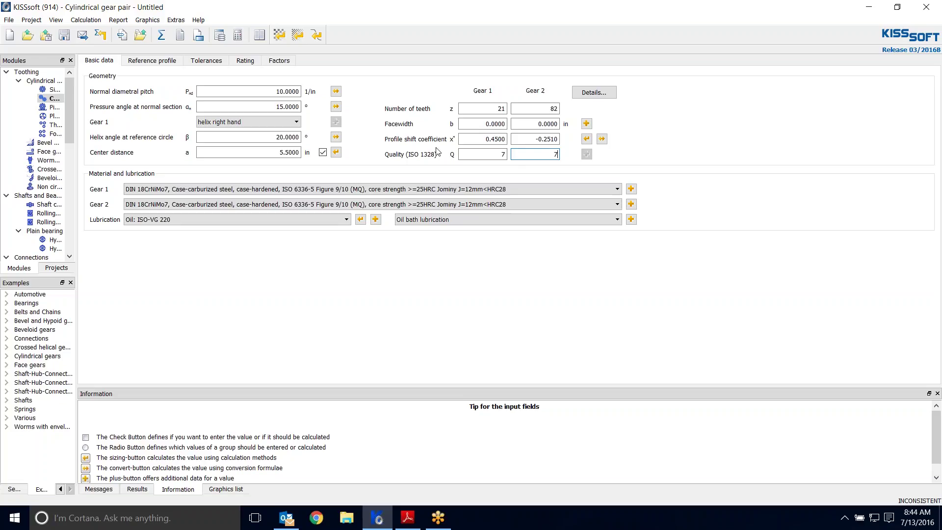
- Change the module specific settings so that gear quality is input according to AGMA 2015
left_click(198, 38)
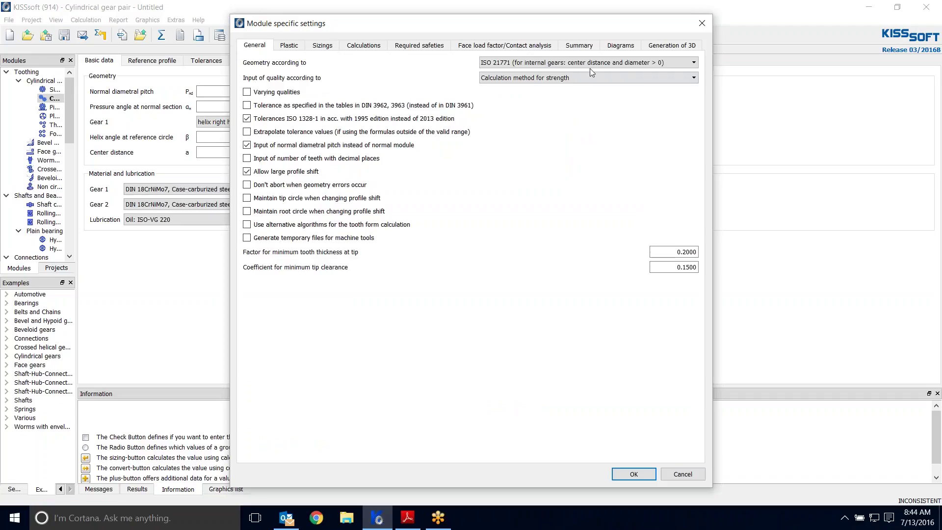
left_click(689, 80)
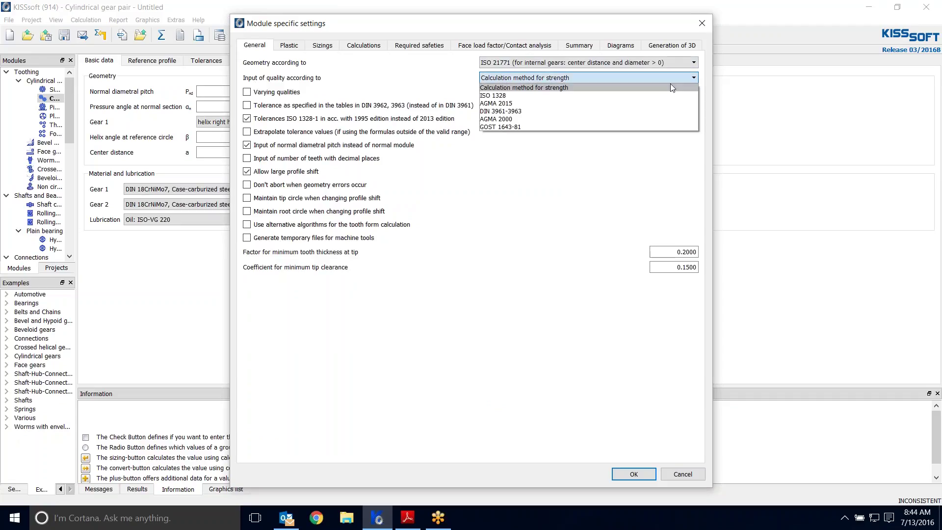
left_click(633, 102)
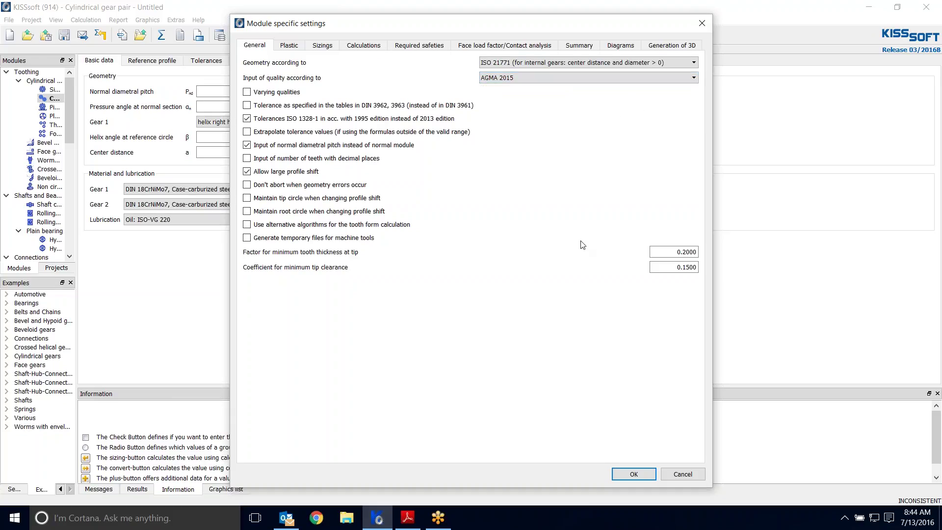
left_click(633, 474)
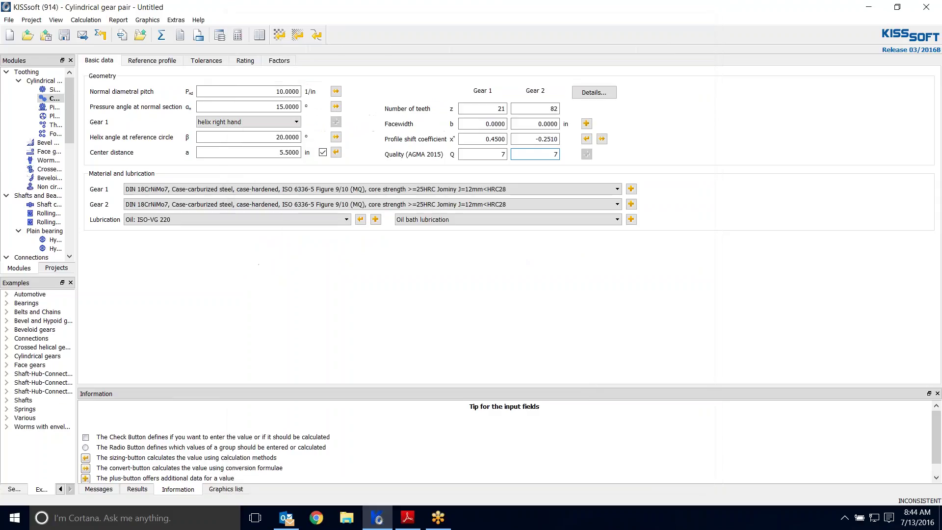
left_click(543, 159)
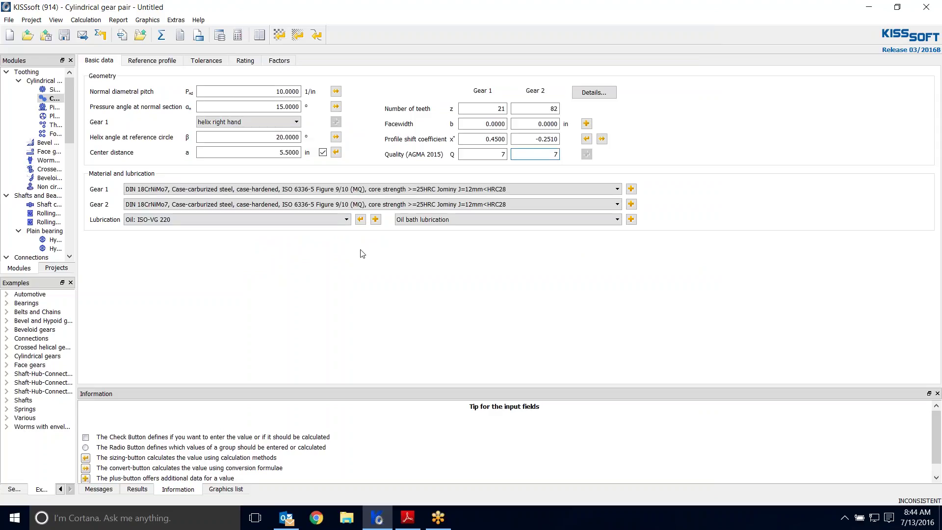
- Open the detailed material definition for gear 1 and widen its window to show the treatment and hardness columns
left_click(631, 190)
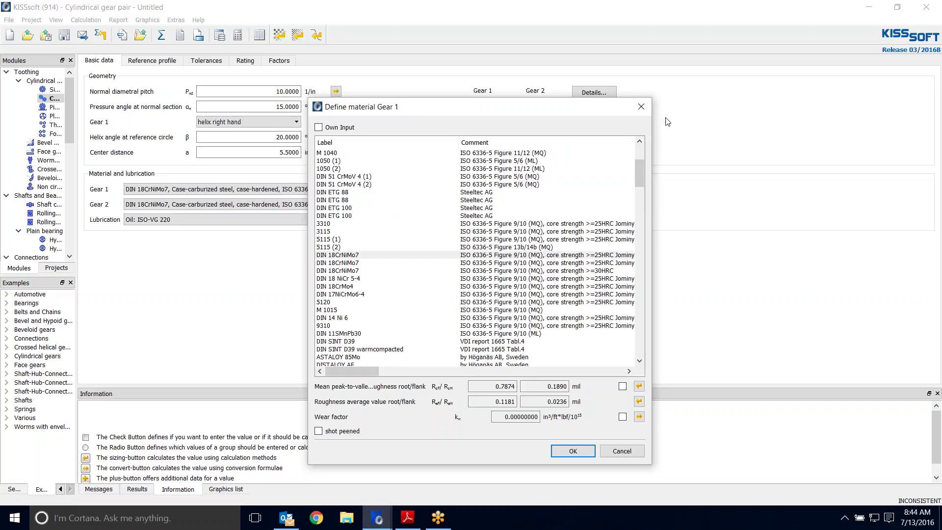
left_click_drag(654, 156, 928, 156)
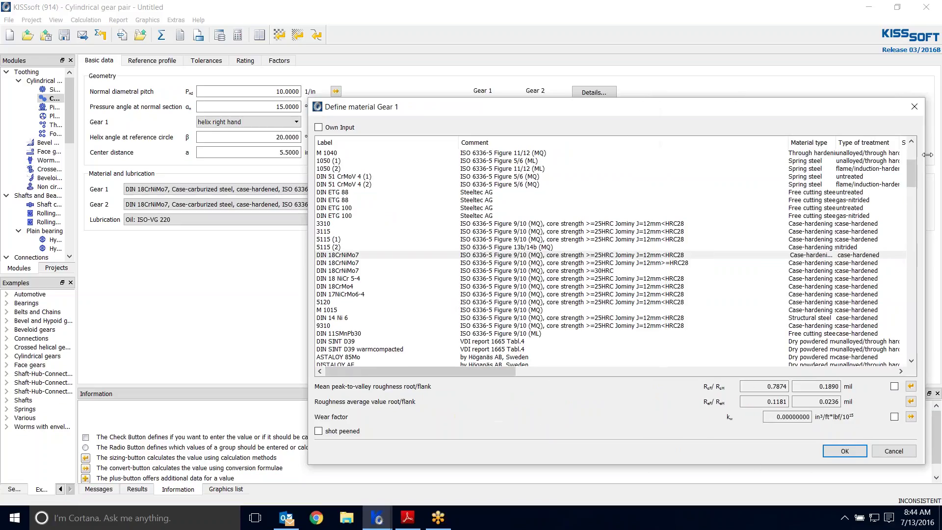
left_click_drag(647, 115, 420, 86)
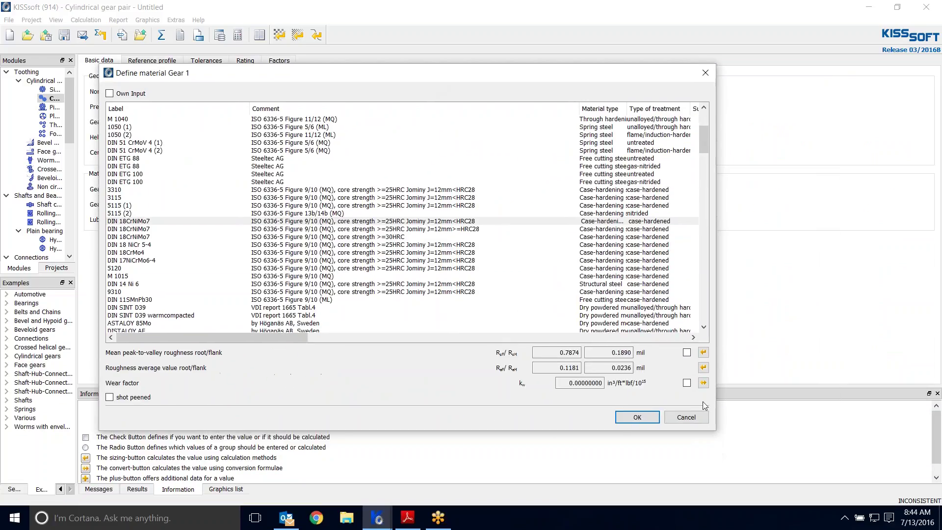
left_click_drag(714, 408, 902, 412)
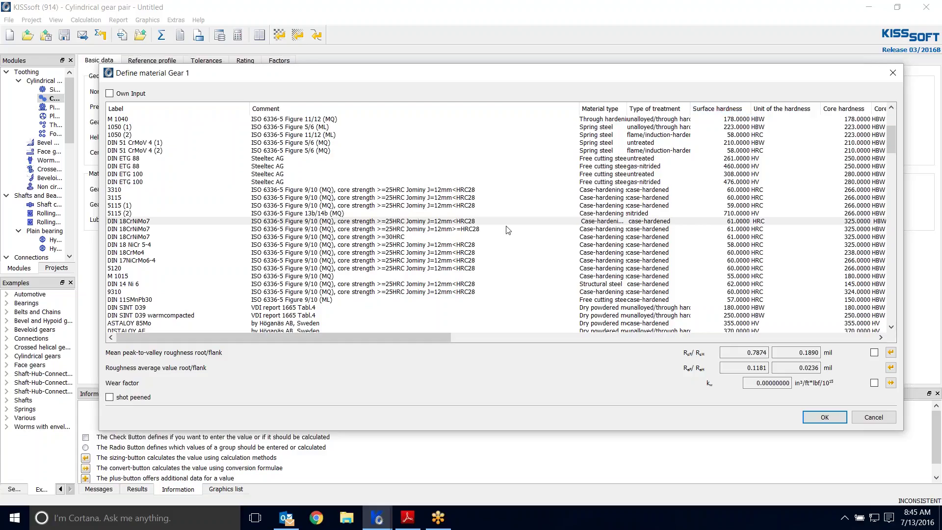
- Examine the whole list of available gear 1 materials, from the ISO and AGMA steels to the plastics
scroll(167, 255, "down", 1)
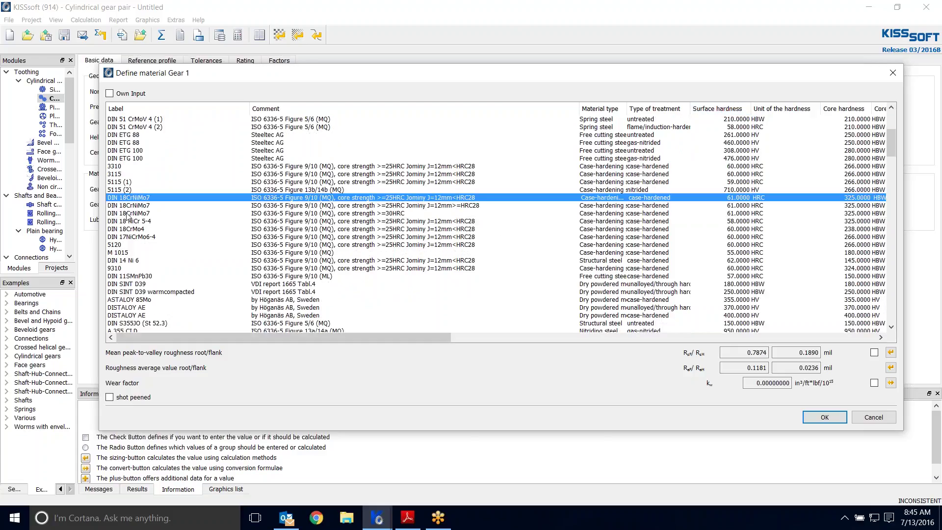
scroll(242, 250, "down", 1)
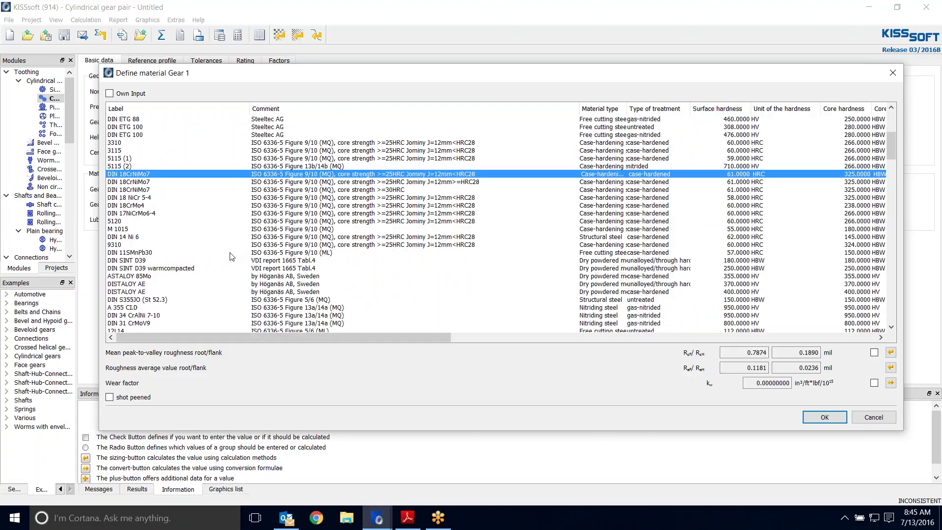
scroll(233, 241, "up", 6)
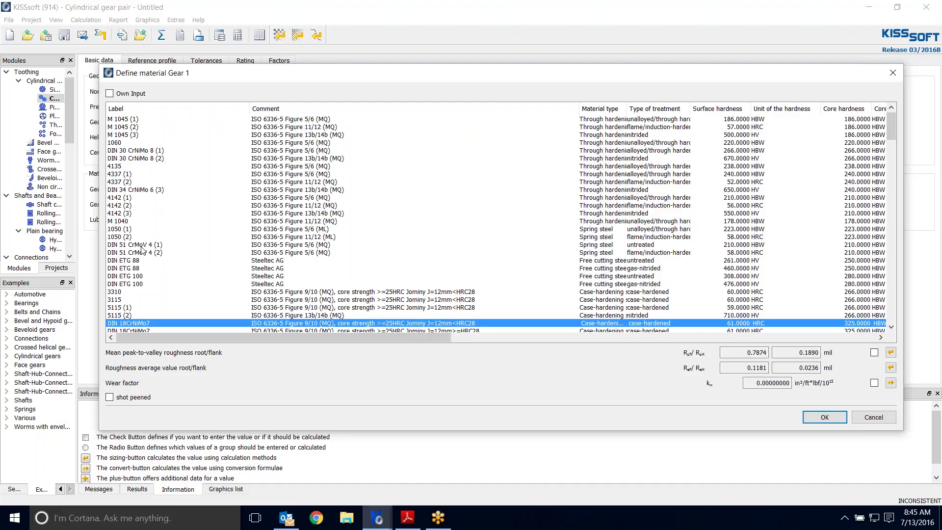
scroll(166, 273, "down", 1)
scroll(165, 271, "down", 4)
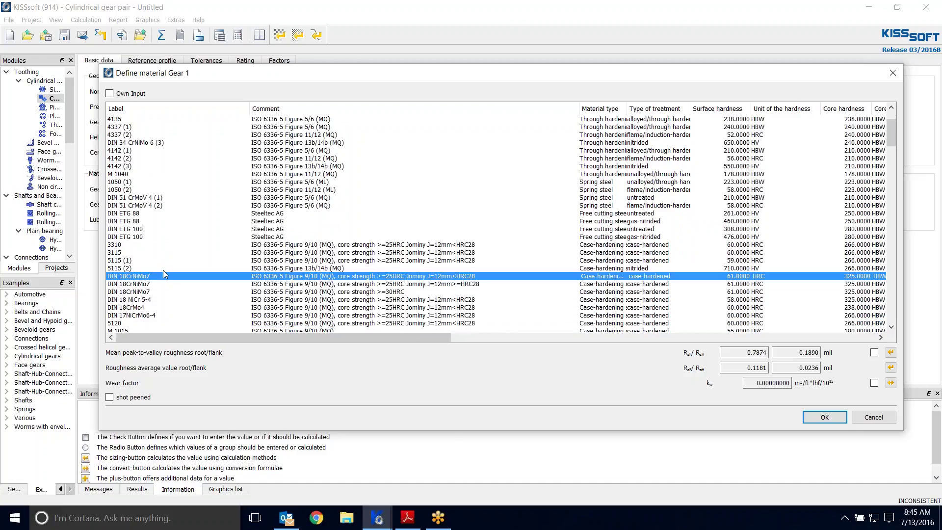
scroll(159, 279, "down", 3)
scroll(159, 278, "down", 3)
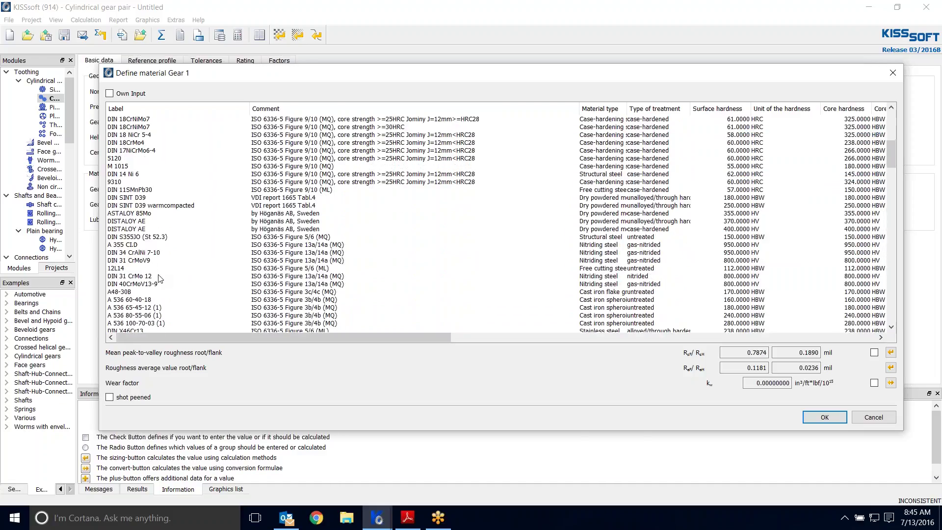
scroll(161, 278, "down", 4)
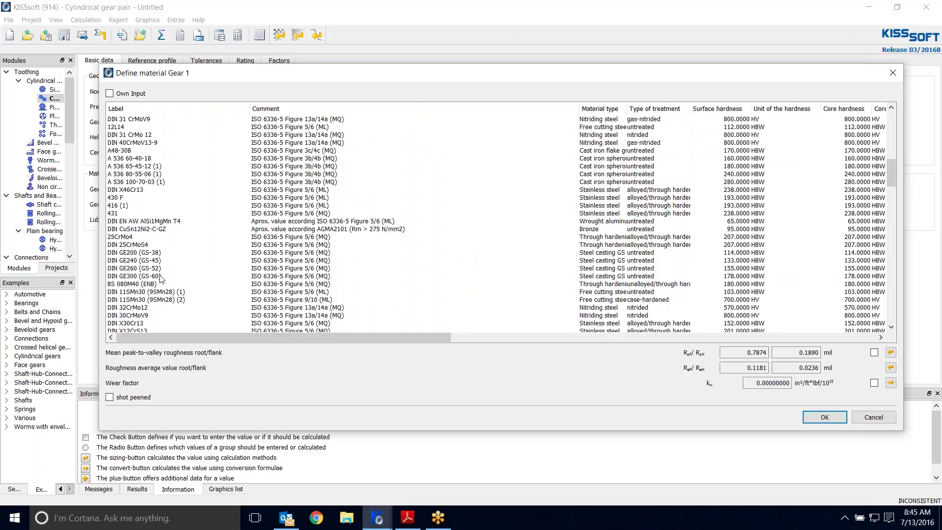
scroll(174, 266, "down", 2)
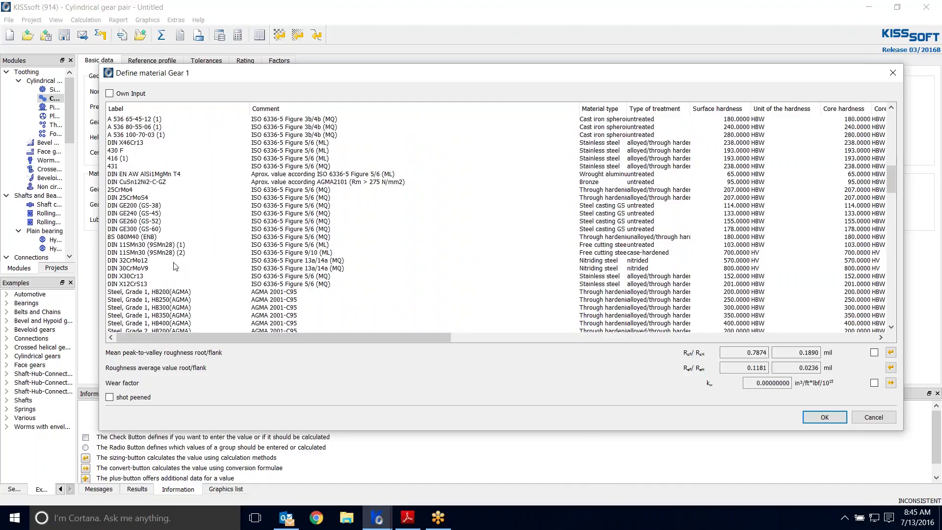
scroll(175, 266, "down", 5)
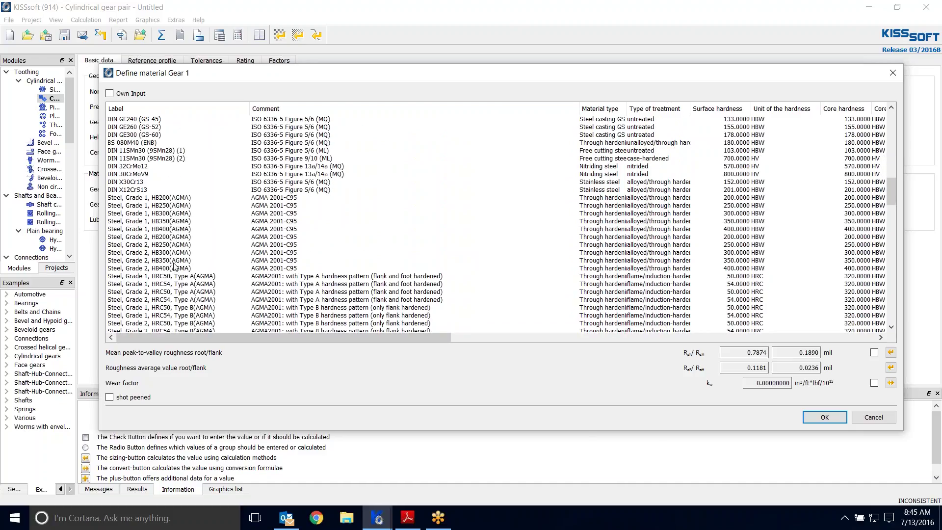
scroll(175, 268, "down", 7)
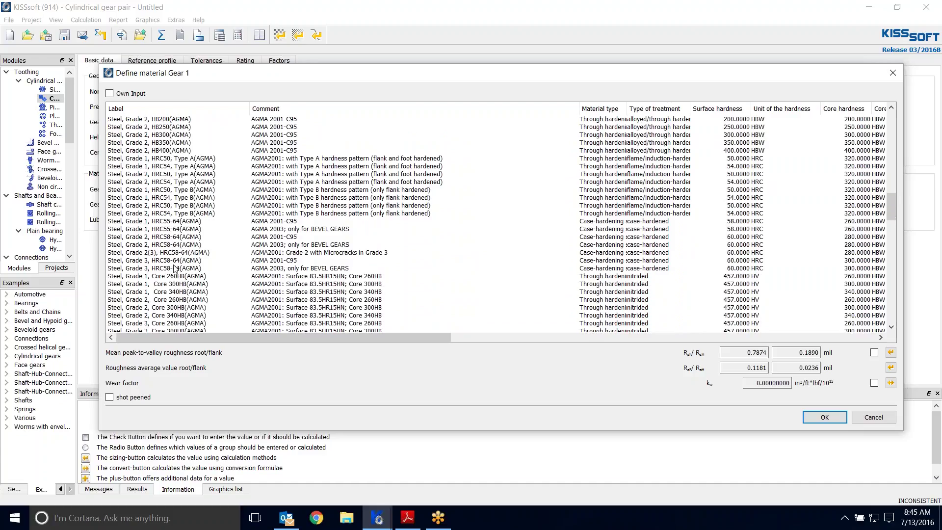
scroll(175, 268, "down", 5)
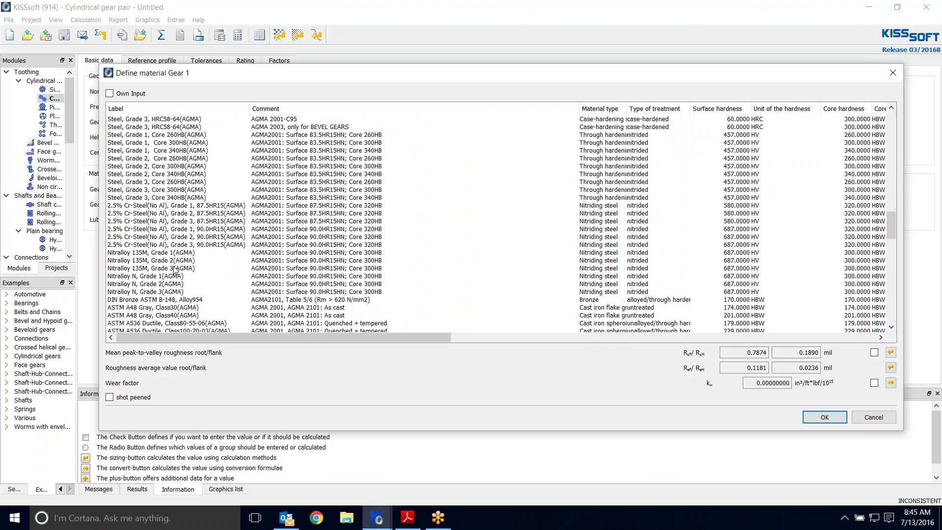
scroll(178, 267, "down", 3)
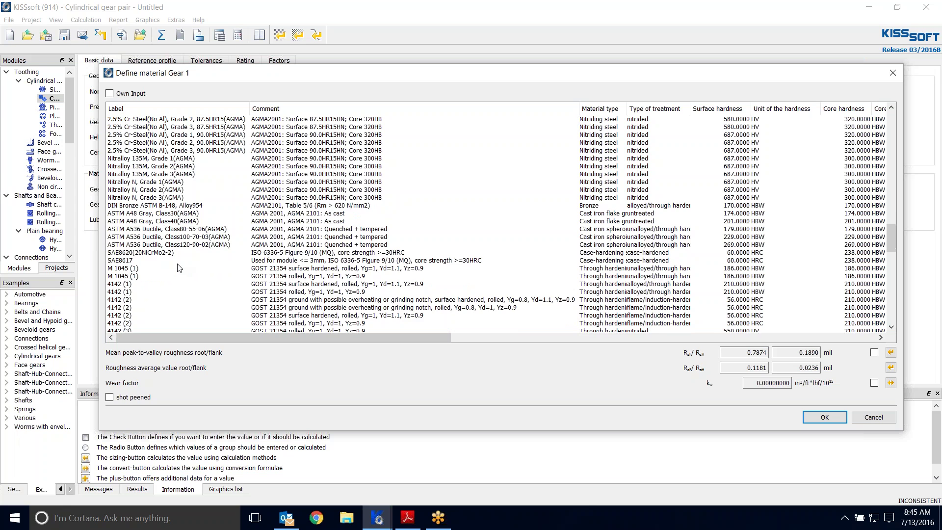
scroll(179, 268, "down", 2)
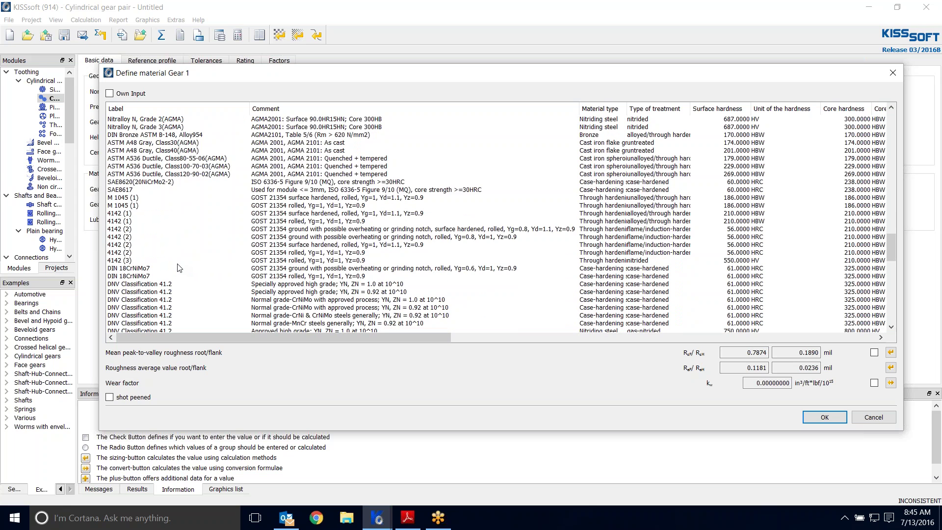
scroll(198, 251, "down", 9)
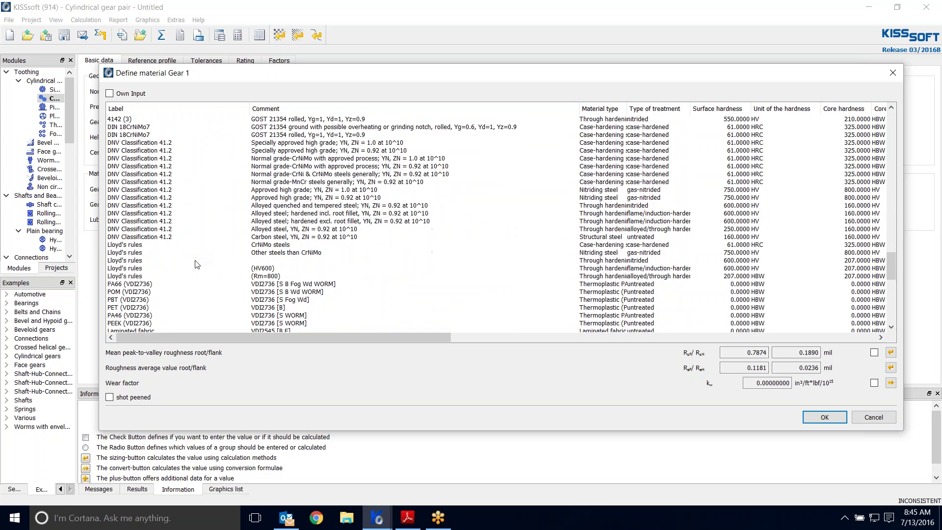
scroll(196, 265, "down", 12)
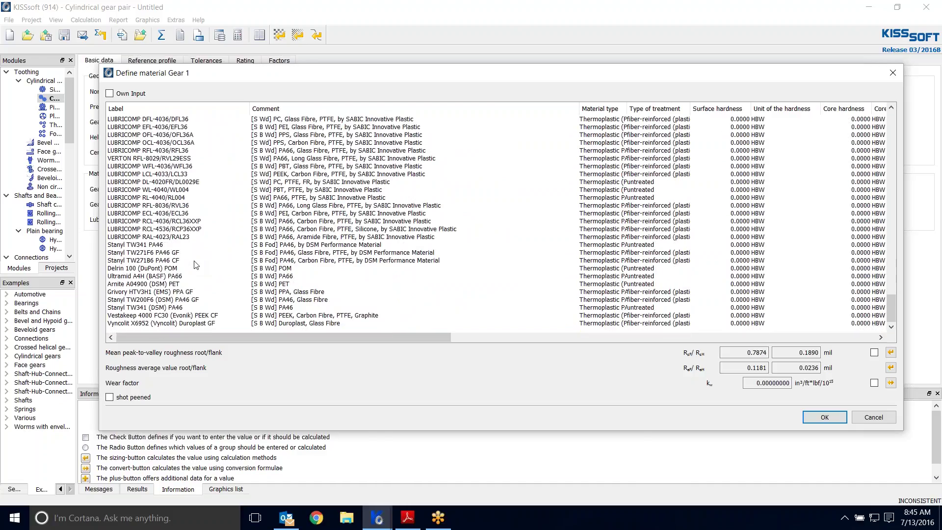
left_click_drag(894, 309, 928, 103)
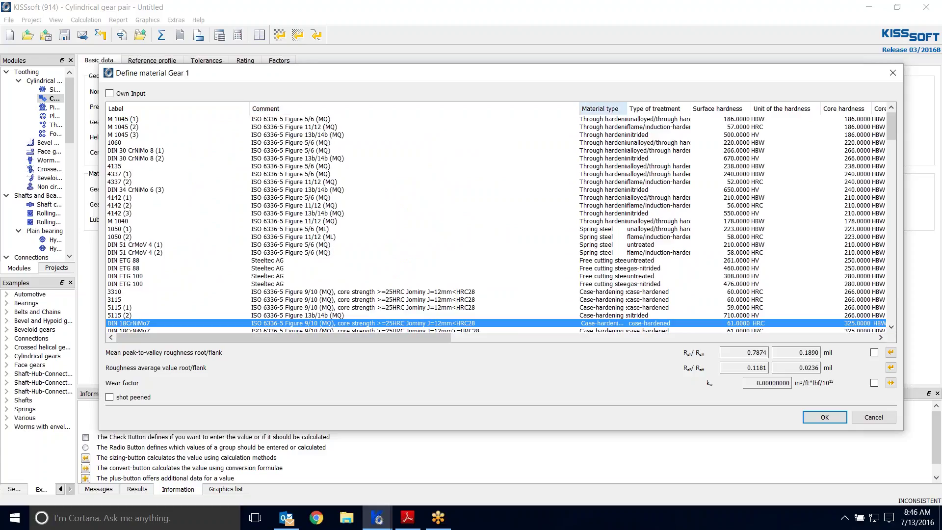
- Sort the gear 1 material list by type of treatment and adjust the column widths so material type and treatment are fully readable
left_click_drag(577, 109, 497, 113)
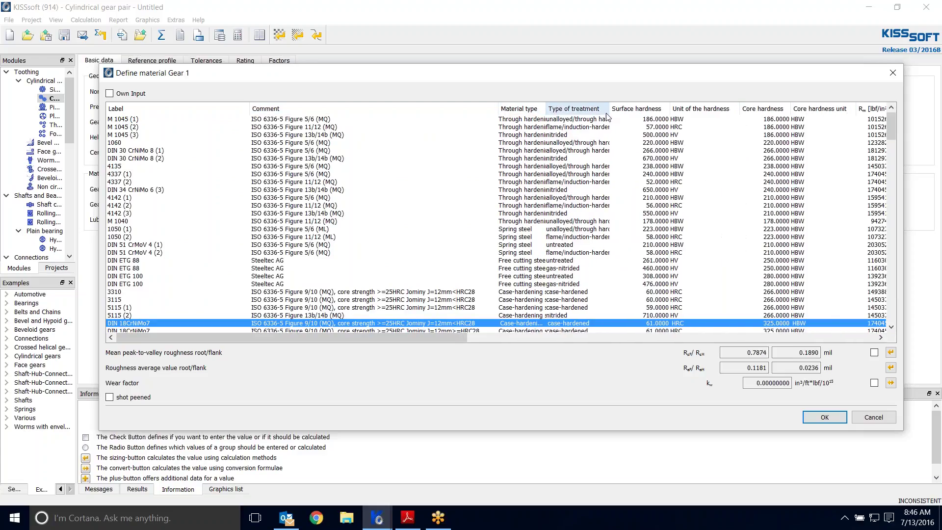
left_click_drag(609, 109, 663, 108)
left_click(655, 108)
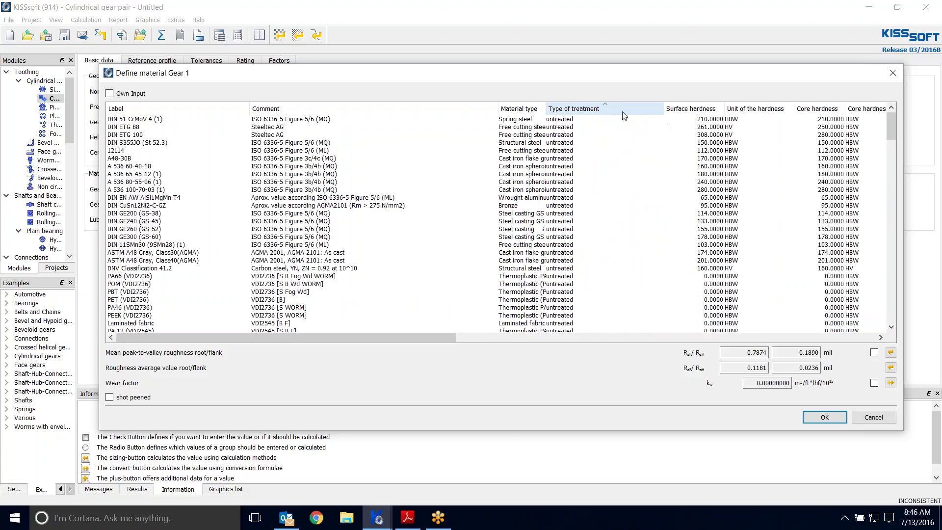
scroll(595, 244, "down", 10)
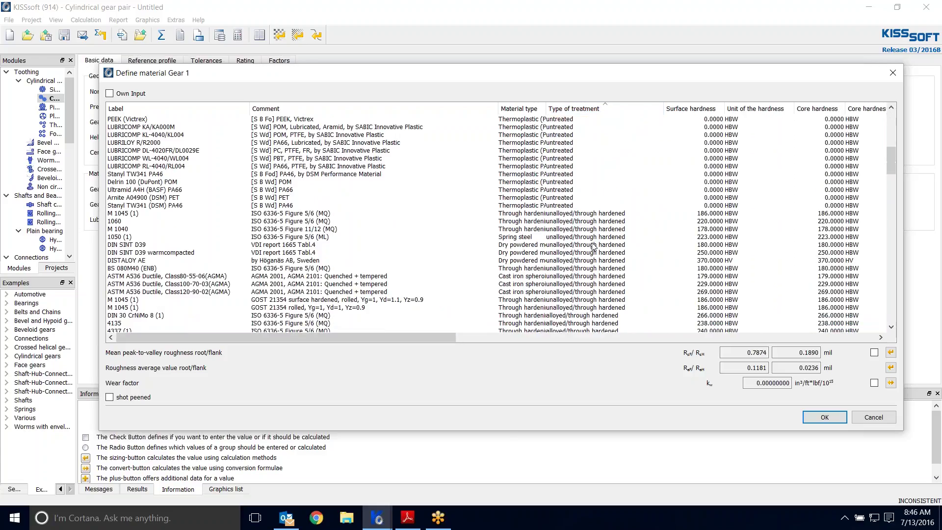
scroll(596, 244, "down", 3)
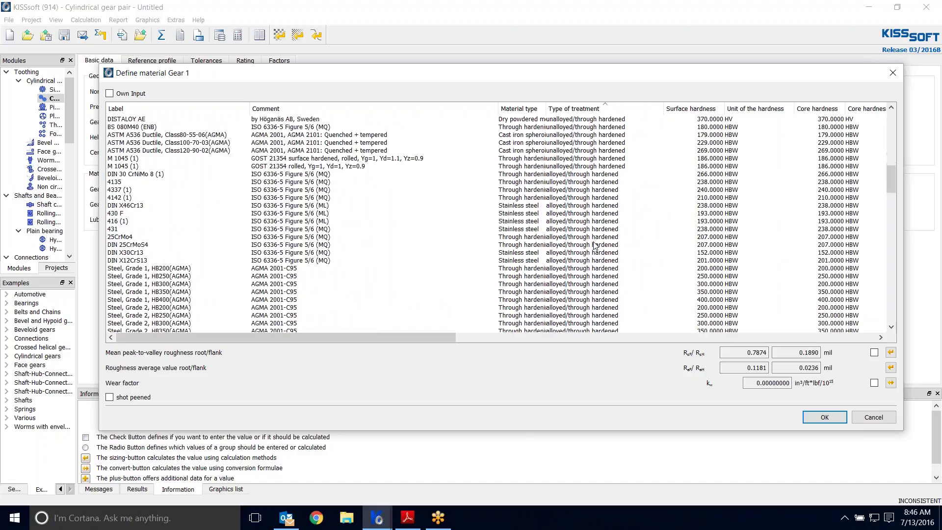
scroll(595, 246, "down", 5)
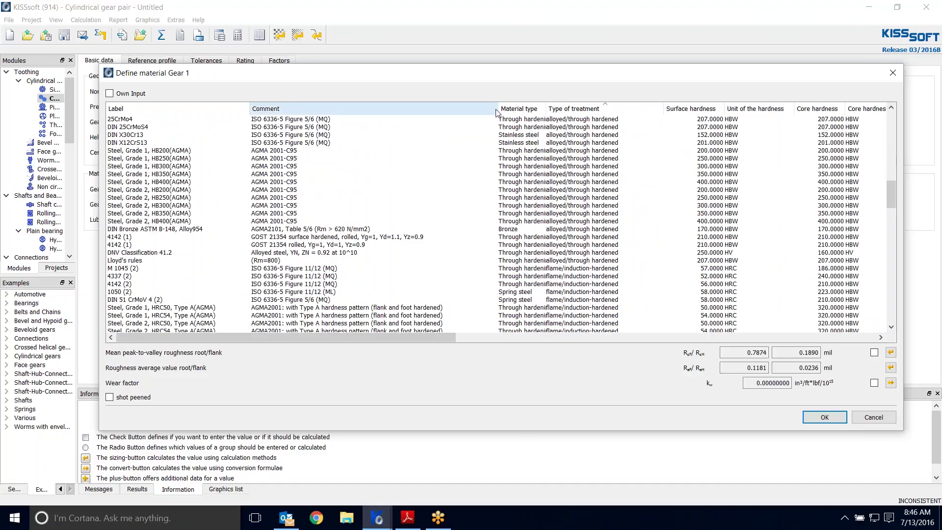
left_click_drag(497, 109, 491, 109)
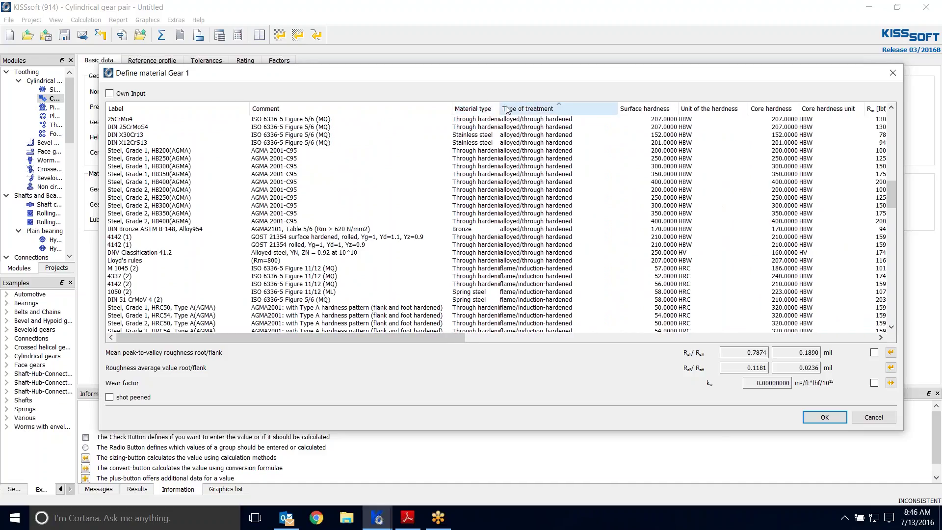
left_click_drag(500, 112, 568, 116)
- Select the nitrided nitriding steel DIN 32CrMo12 in the gear 1 material list
scroll(533, 236, "down", 10)
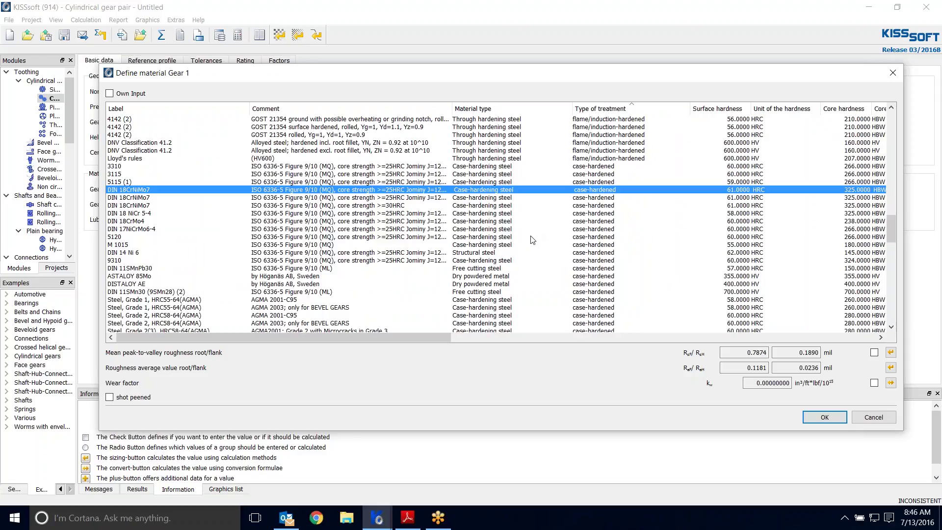
scroll(533, 240, "down", 9)
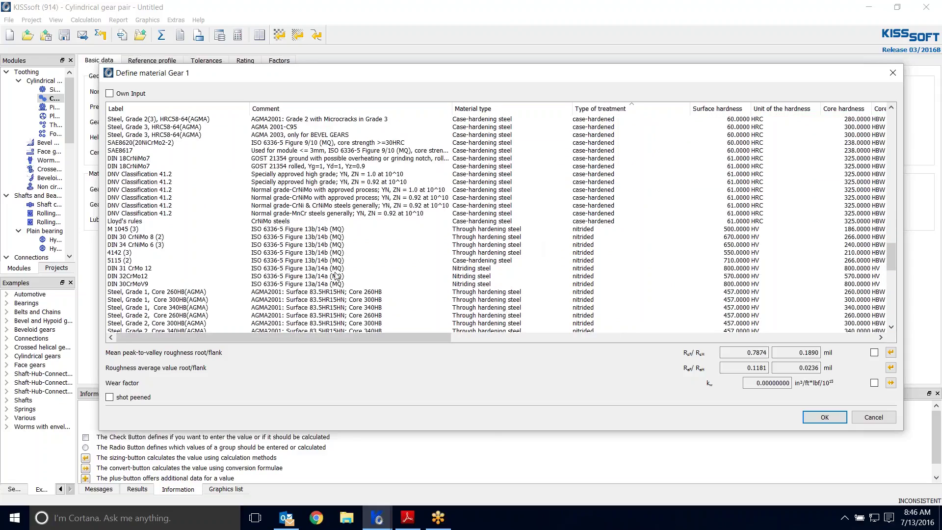
left_click(144, 286)
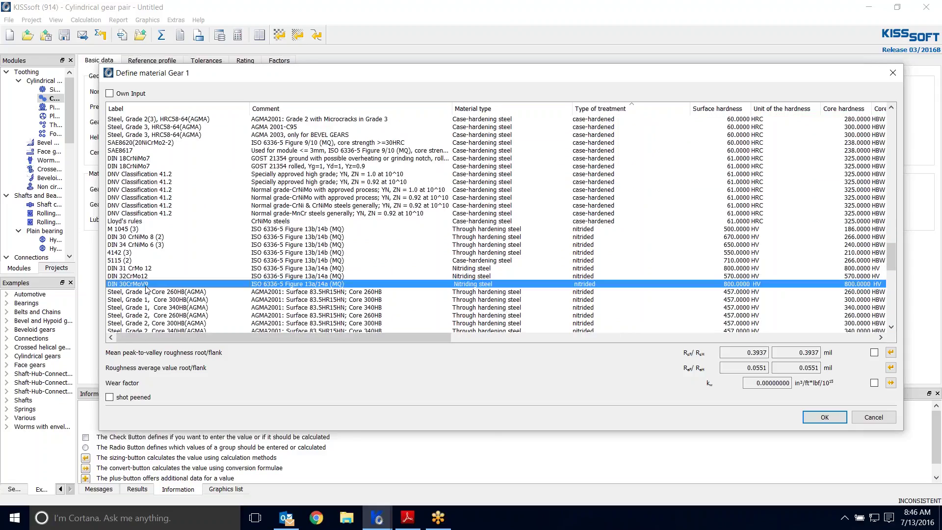
left_click(735, 278)
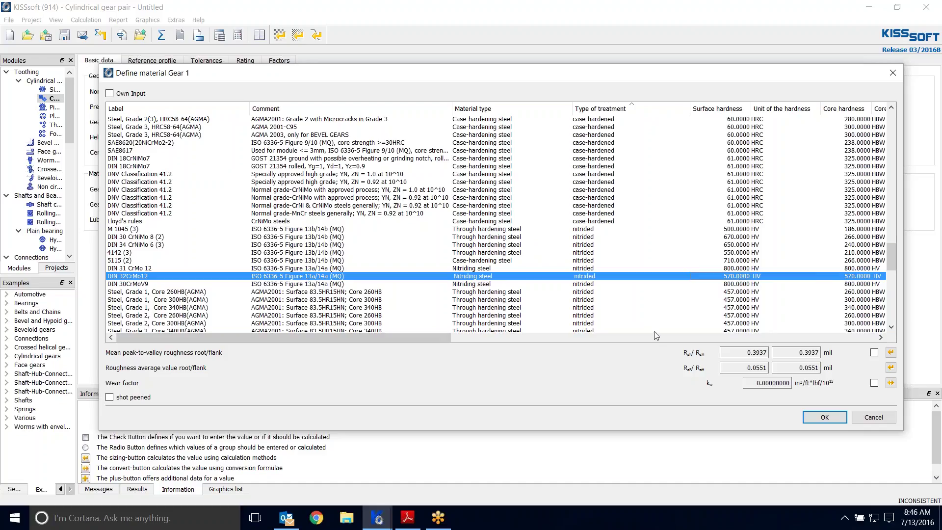
- Examine the hardness, strength, elasticity, density and thermal property columns for the selected gear 1 material
left_click(881, 338)
left_click(881, 338)
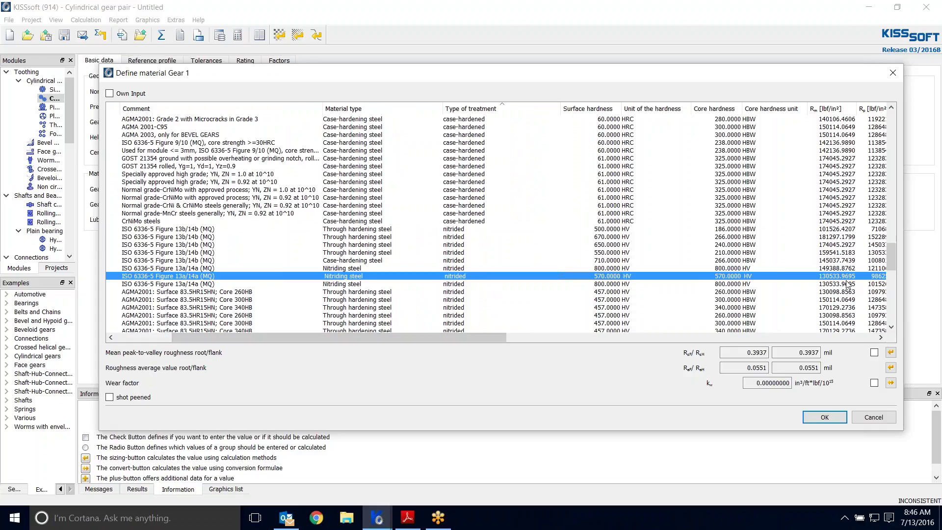
left_click(881, 337)
left_click(880, 338)
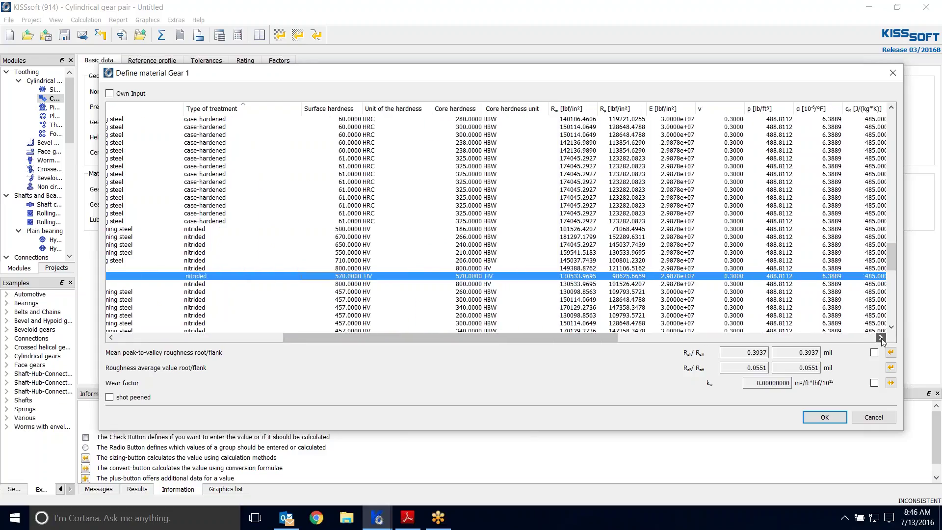
left_click(881, 337)
left_click(881, 337)
left_click(881, 337)
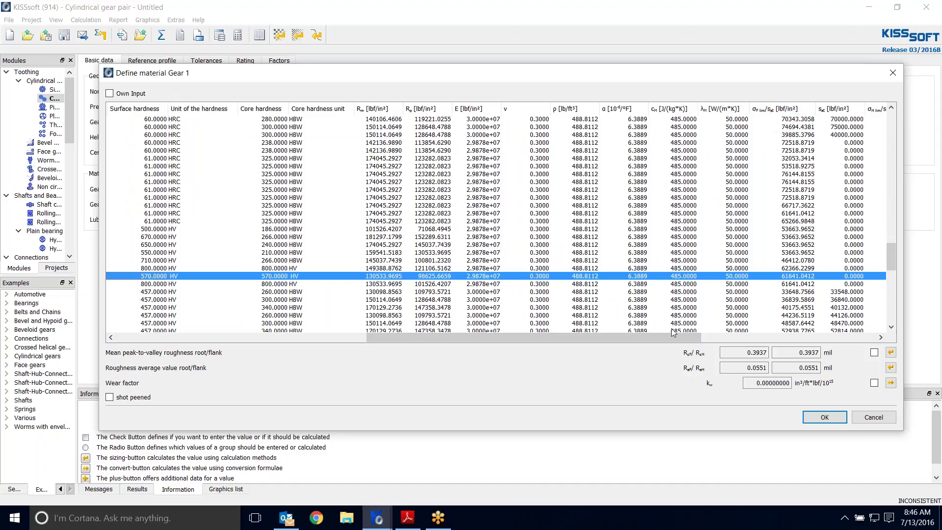
left_click_drag(671, 340, 571, 350)
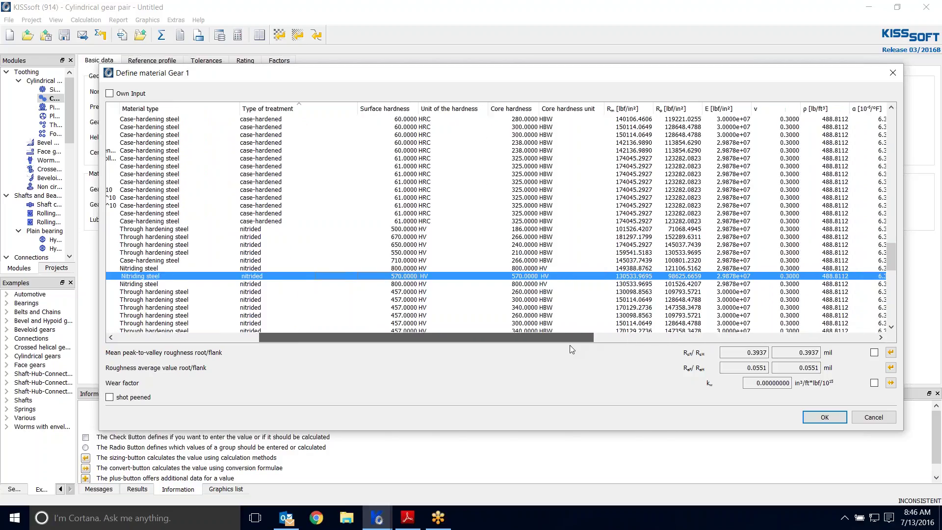
left_click_drag(526, 337, 382, 339)
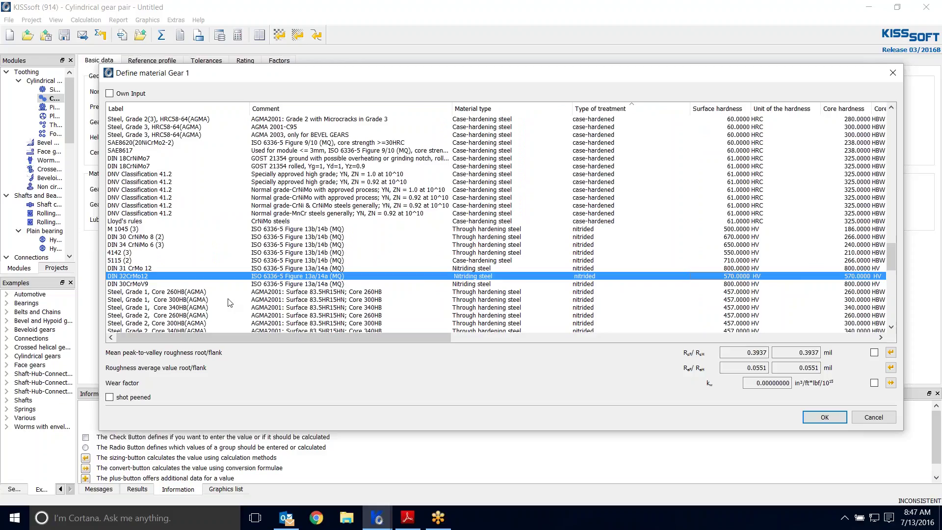
- Examine the gear 1 materials grouped by treatment, from untreated and through-hardened to case-hardened, nitrided, gas-nitrided and fiber-reinforced
scroll(230, 303, "up", 6)
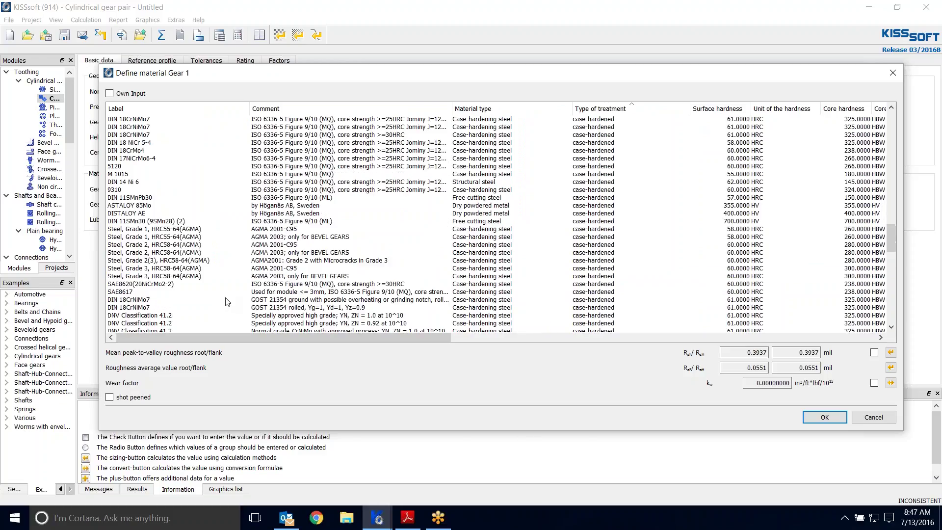
scroll(218, 274, "up", 5)
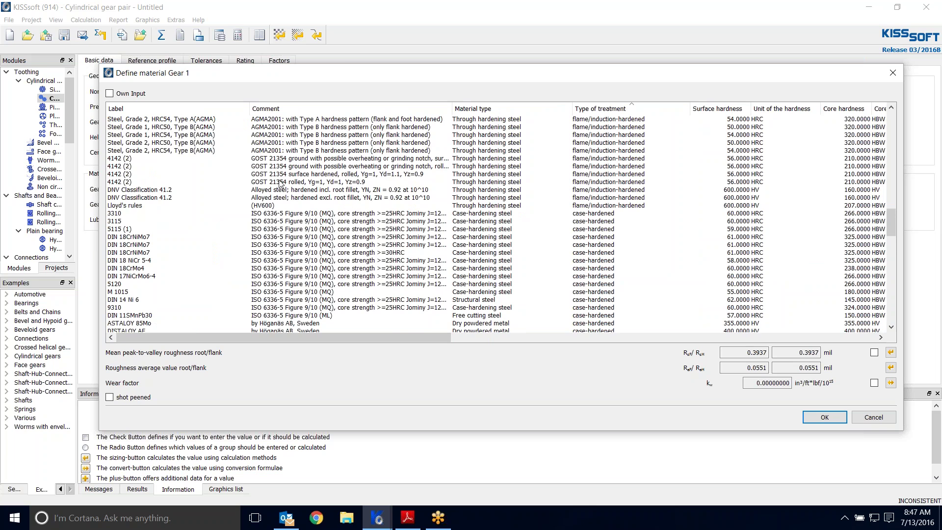
scroll(234, 207, "up", 2)
scroll(233, 207, "up", 15)
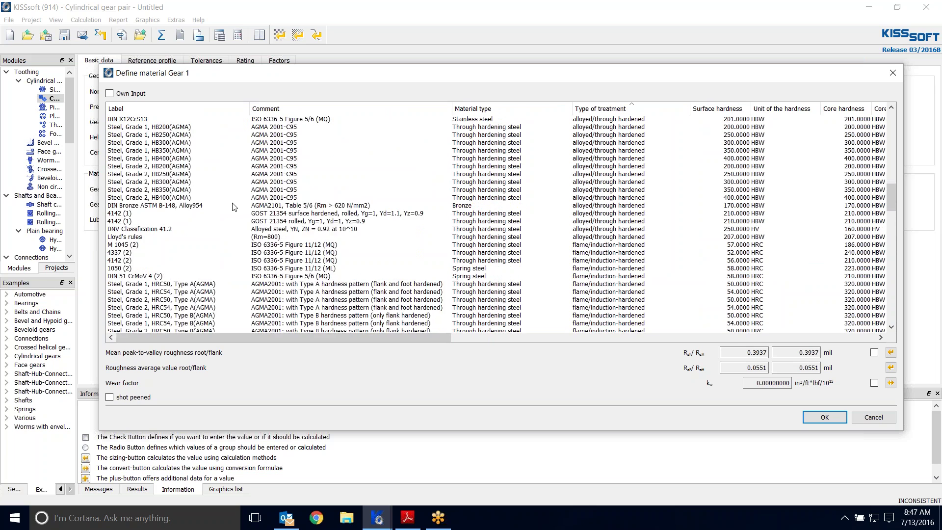
scroll(416, 235, "up", 10)
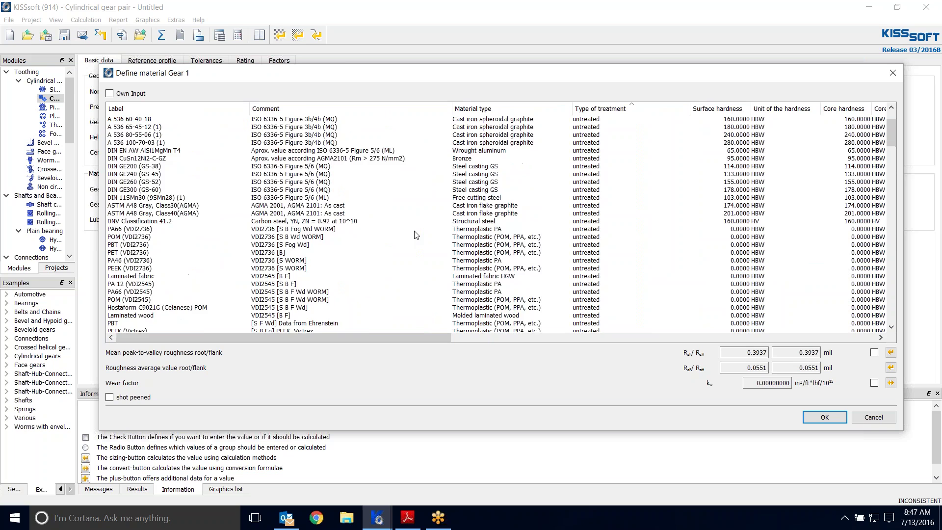
scroll(416, 234, "down", 20)
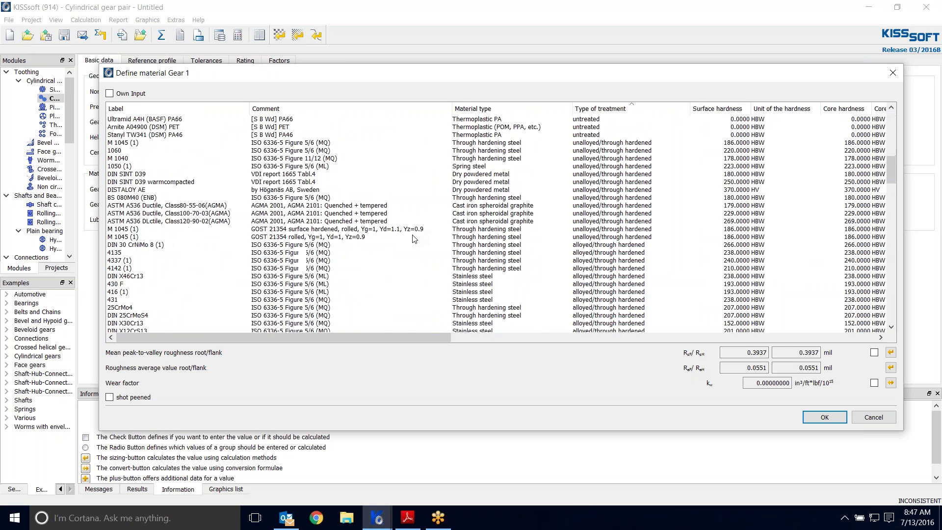
scroll(416, 235, "down", 9)
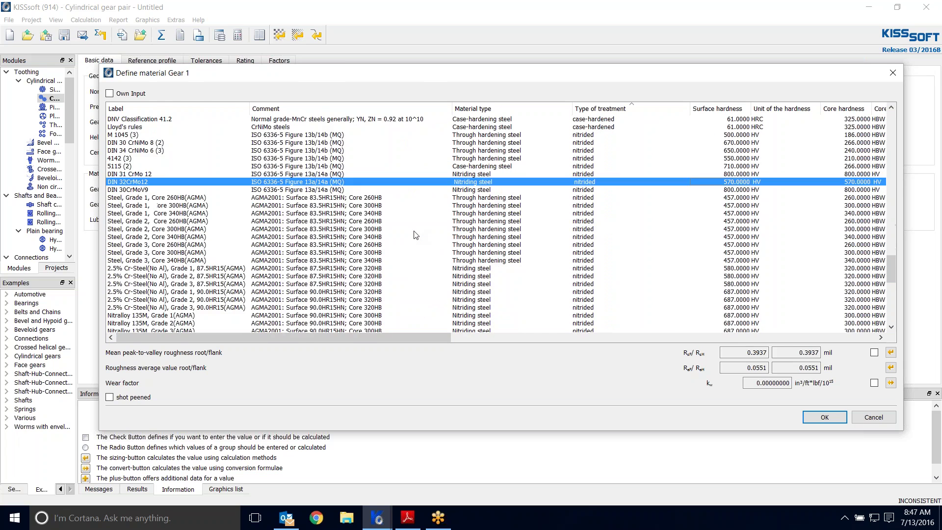
scroll(416, 235, "down", 3)
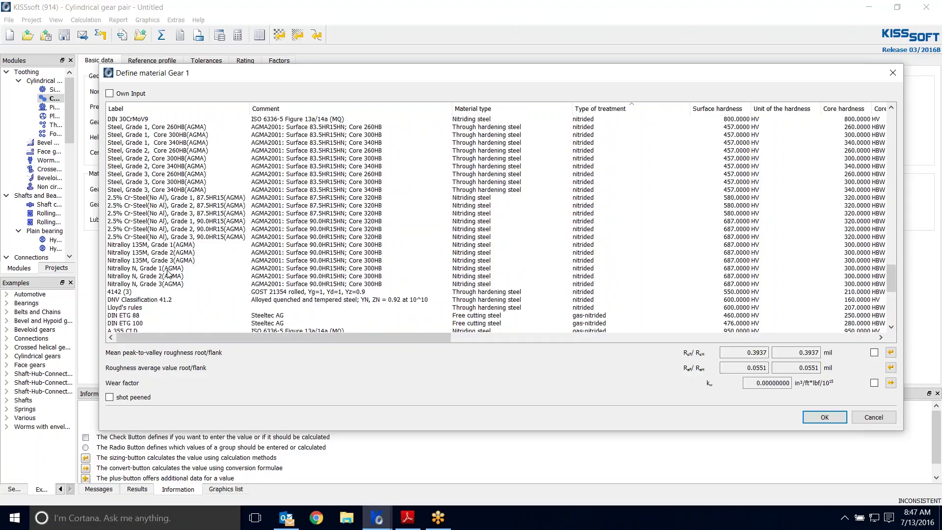
scroll(322, 247, "down", 6)
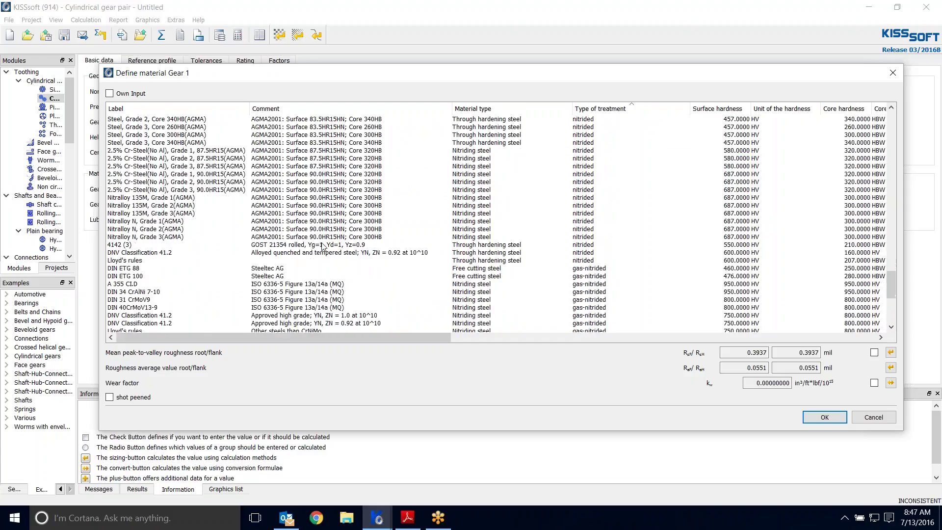
scroll(322, 247, "down", 3)
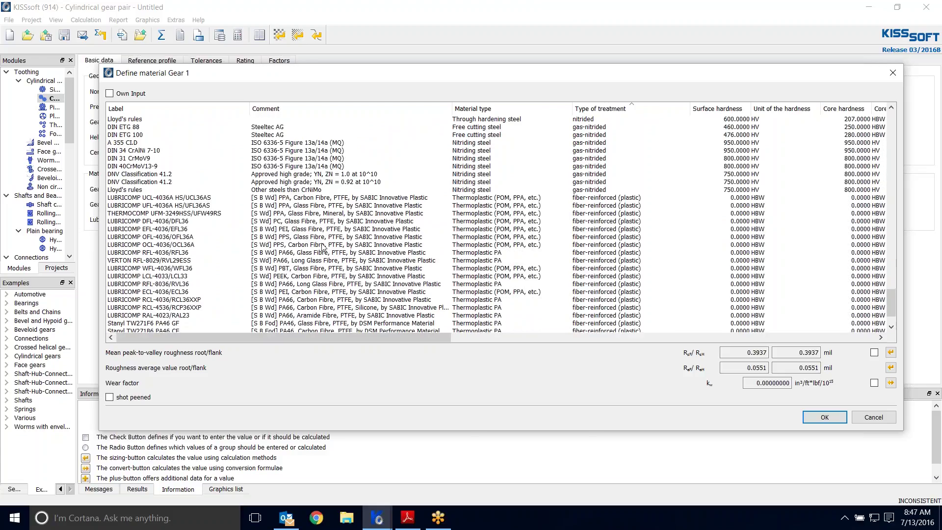
- Return to the selected DIN 32CrMo12 entry and accept it as the gear 1 material
scroll(322, 247, "up", 2)
scroll(322, 246, "up", 12)
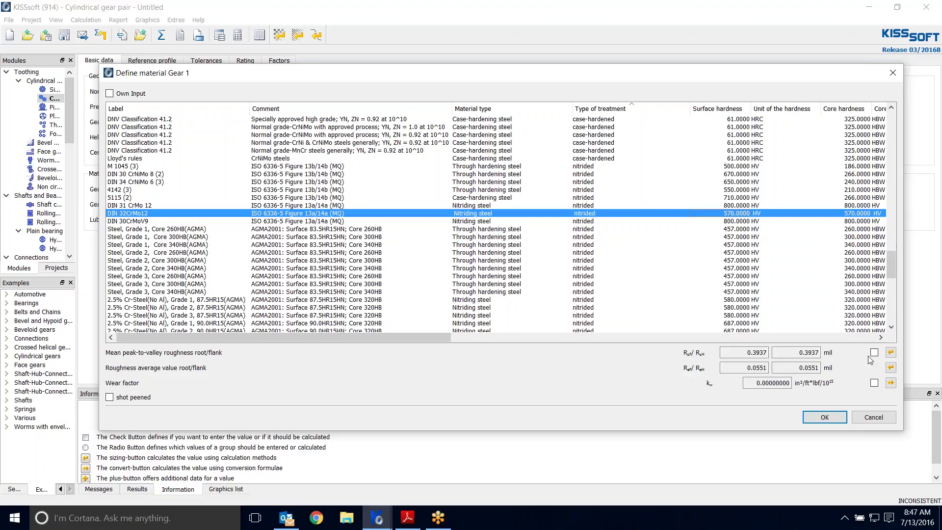
left_click(817, 422)
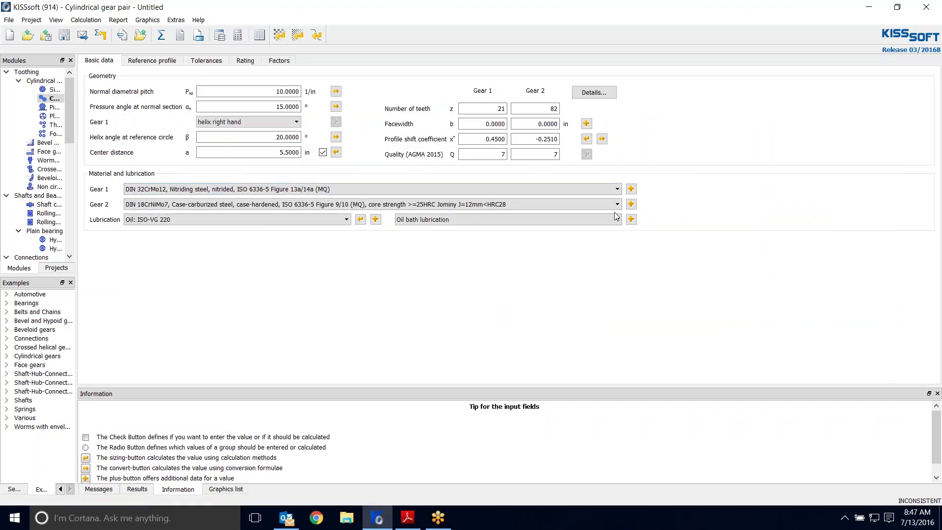
- Set the gear 2 material to DIN 32CrMo12 in its detailed material definition, widening the window to check material type and treatment
left_click(630, 205)
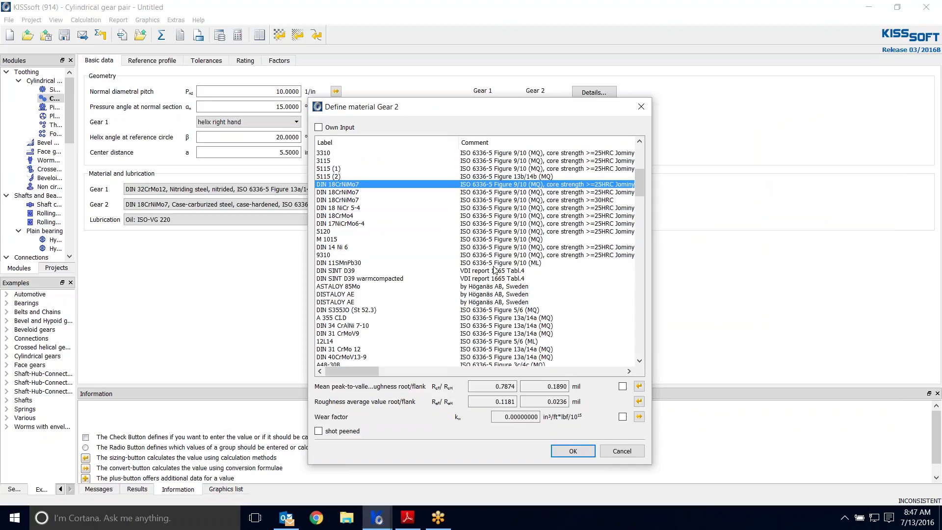
scroll(490, 269, "down", 7)
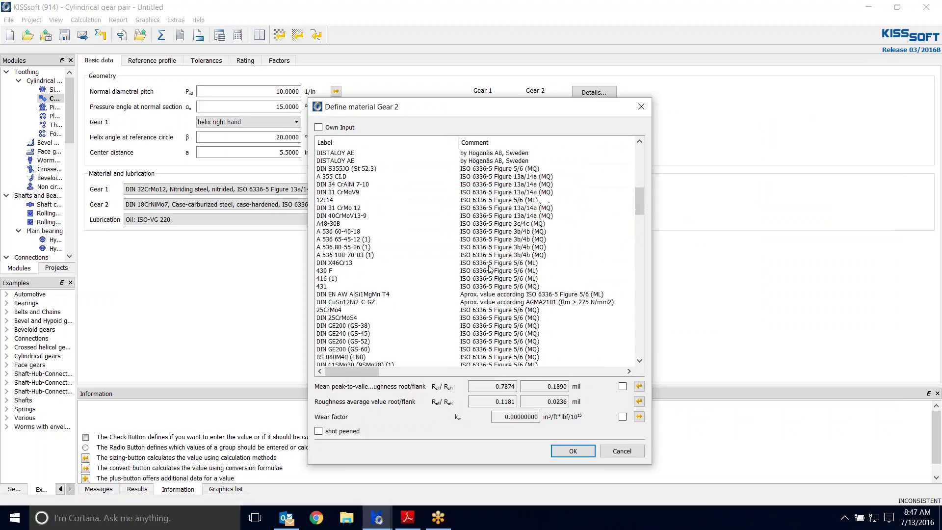
scroll(489, 271, "down", 1)
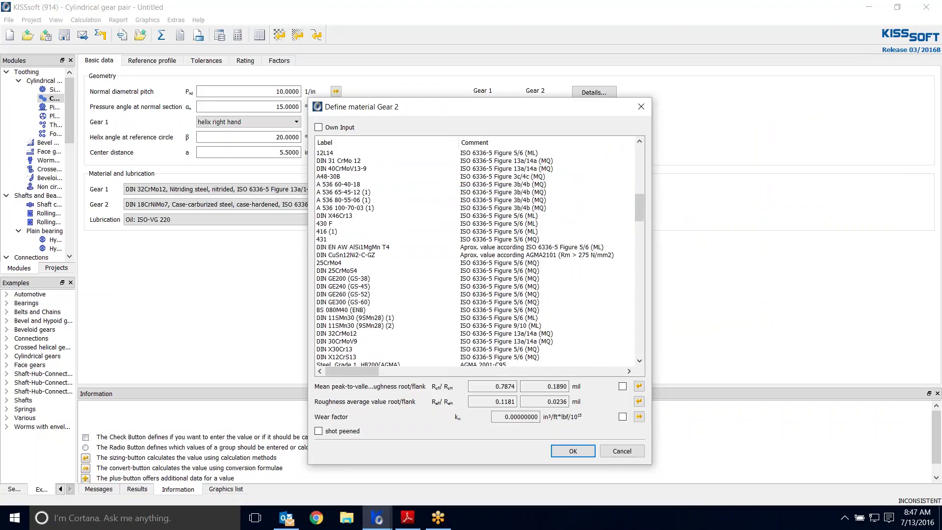
scroll(451, 292, "down", 2)
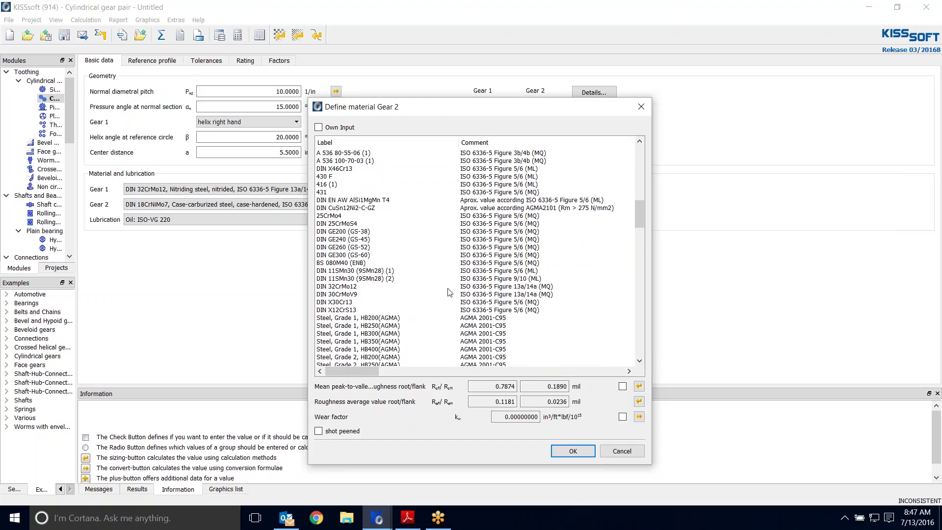
left_click(349, 288)
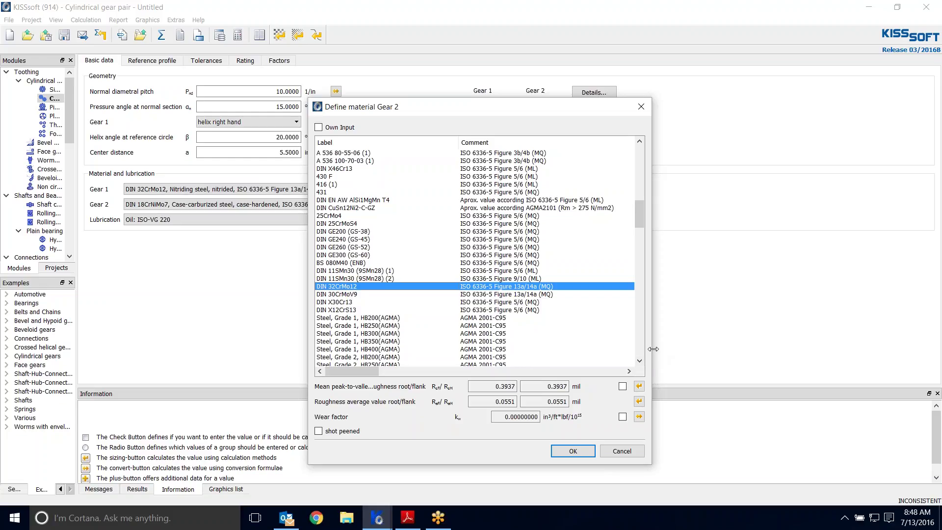
left_click_drag(653, 349, 880, 349)
left_click_drag(446, 113, 497, 91)
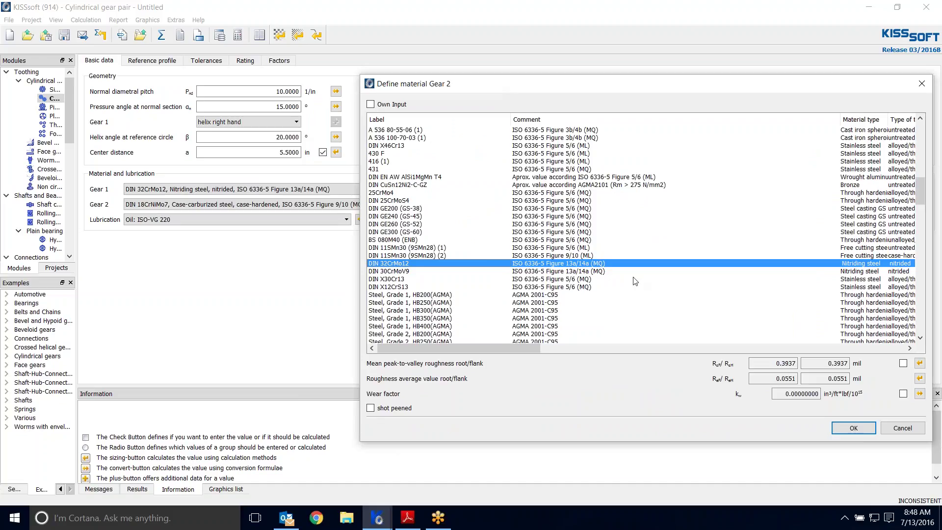
left_click(854, 433)
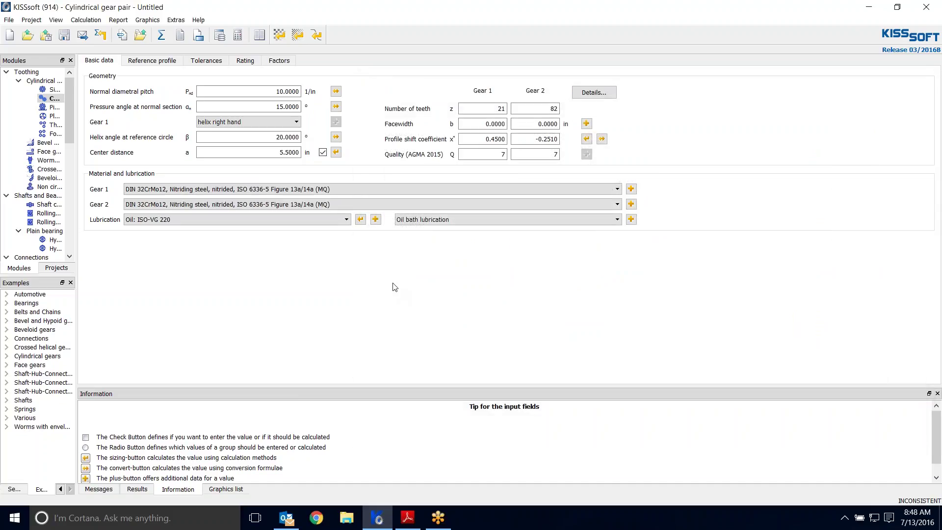
- Open the detailed lubricant definition and look up the lubrication specification in the exercise PDF in Adobe Reader, highlighting that line
left_click(374, 220)
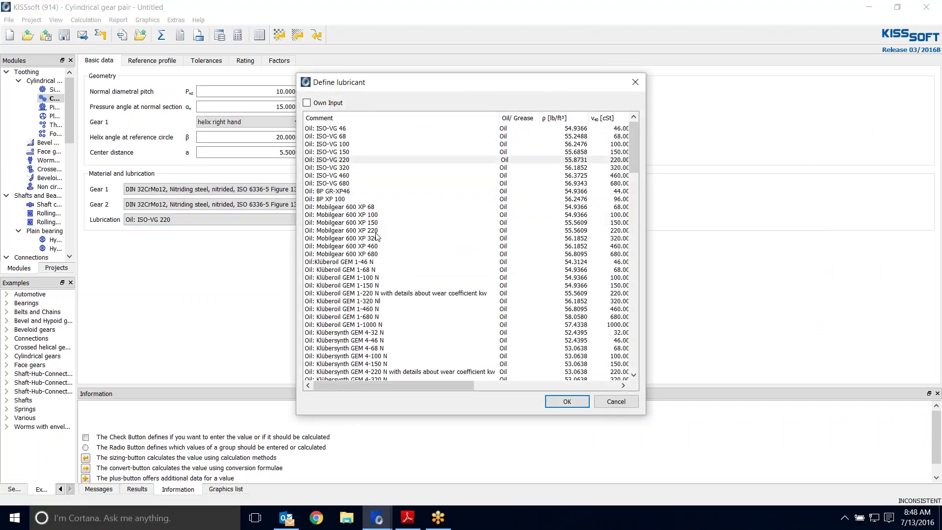
left_click(407, 518)
scroll(414, 359, "down", 1)
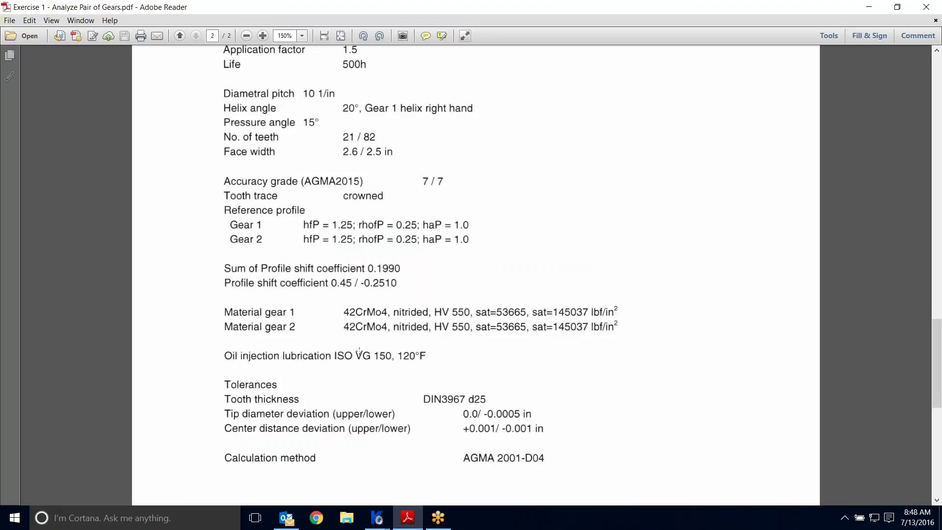
left_click_drag(426, 363, 216, 358)
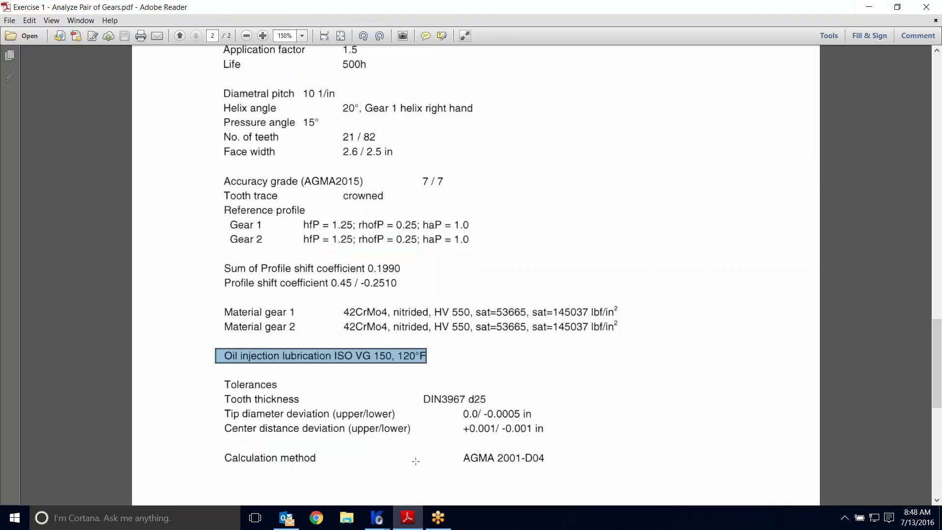
- Back in KISSsoft, set the lubricant to Oil: ISO-VG 150 and the lubrication type to oil injection lubrication
mouse_move(377, 518)
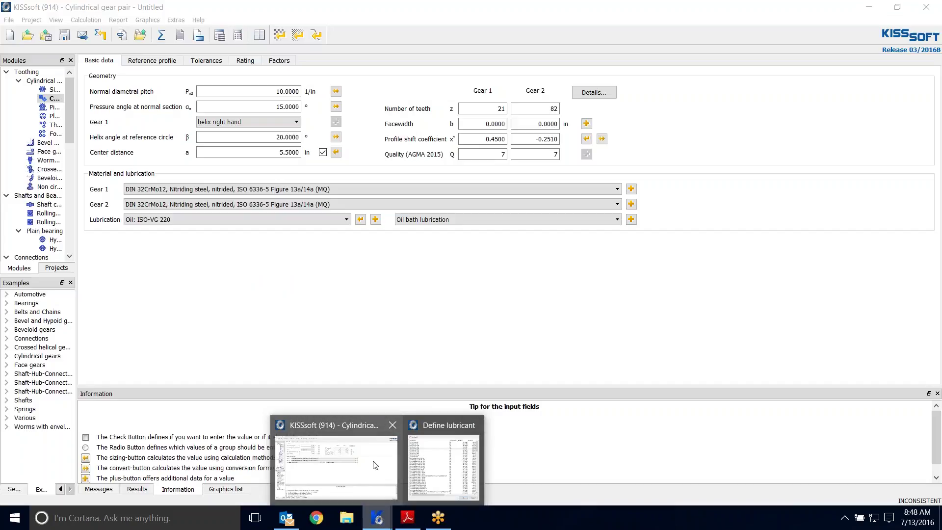
left_click(349, 451)
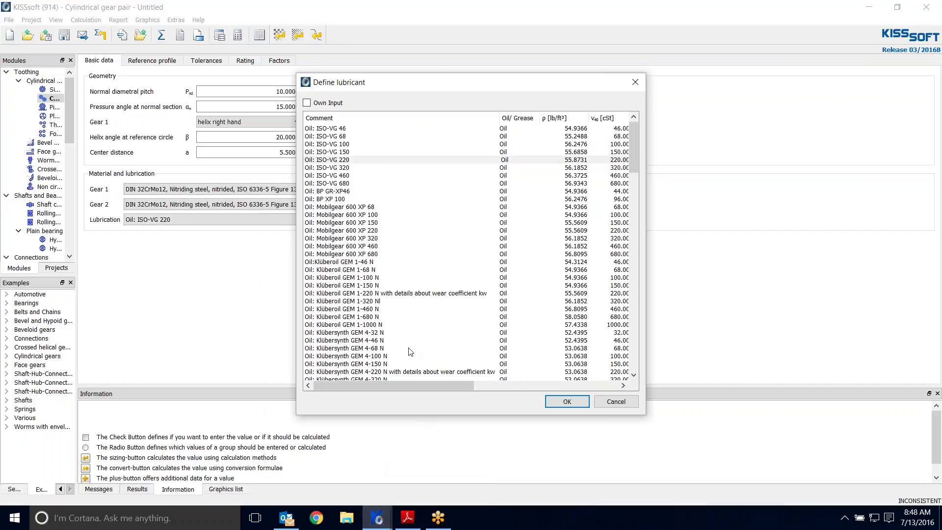
left_click(344, 152)
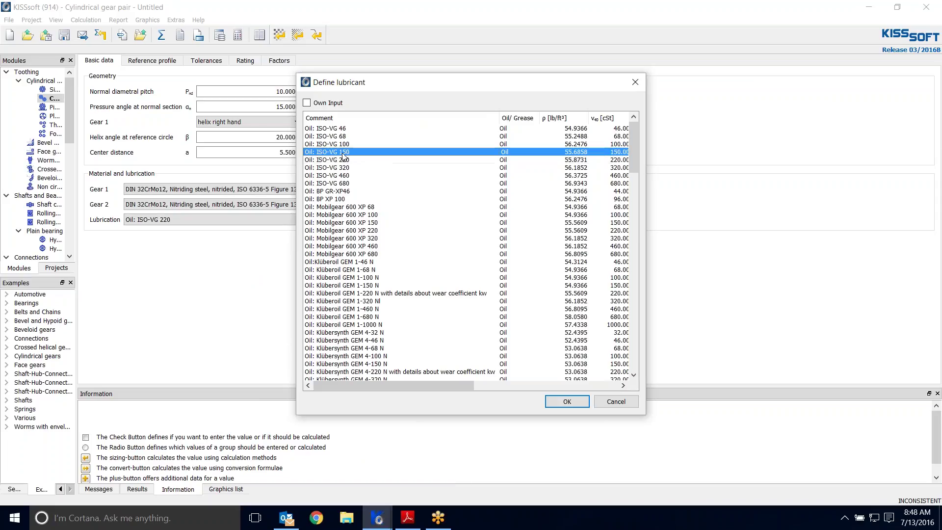
left_click(569, 402)
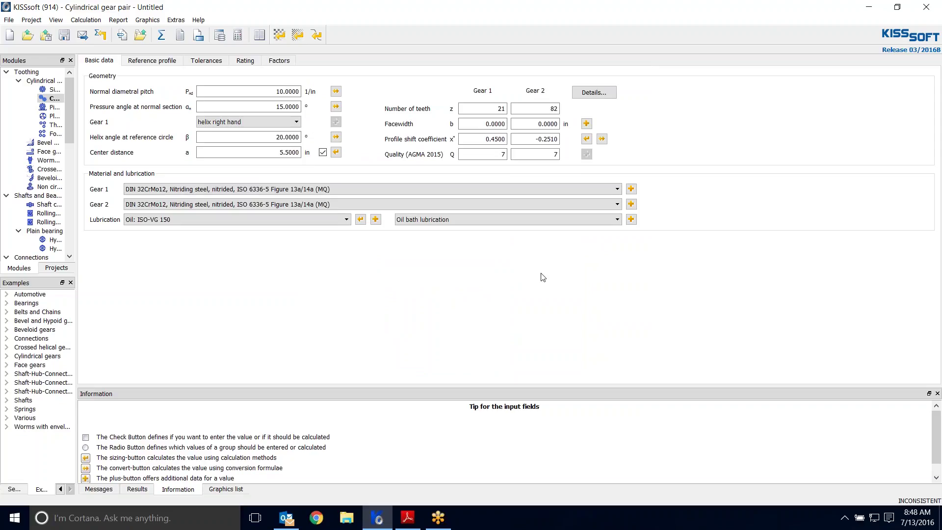
left_click(617, 220)
left_click(535, 239)
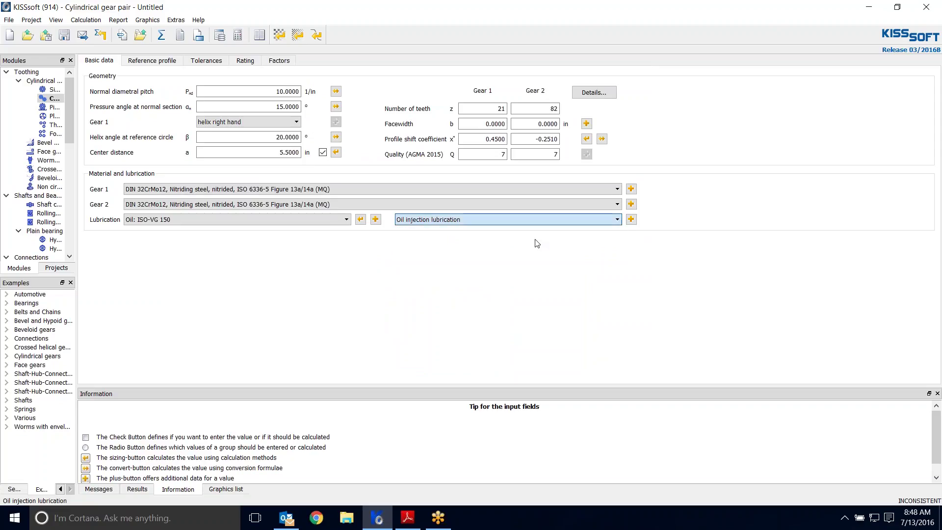
- Enter a lubricant temperature of 120 °F for the oil injection lubrication
left_click(631, 219)
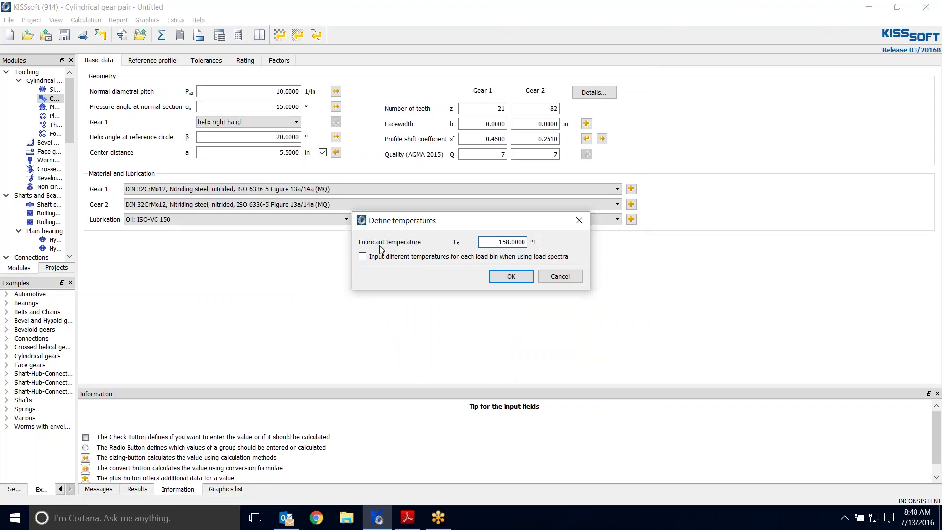
left_click_drag(488, 242, 525, 242)
type("120")
left_click(509, 239)
- Consult the manual's Cylindrical gears chapter, enlarging it and reading down to its list of topics, and close it
key("F1")
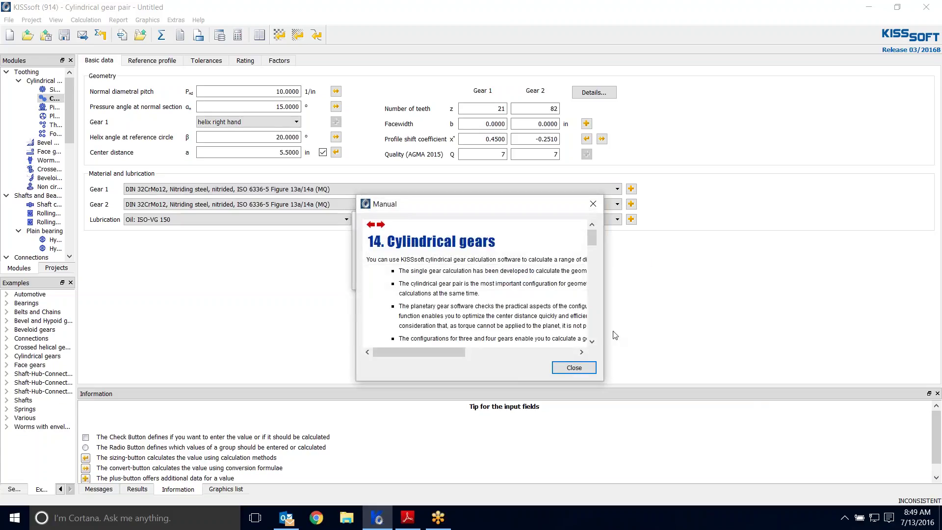
left_click_drag(602, 380, 857, 469)
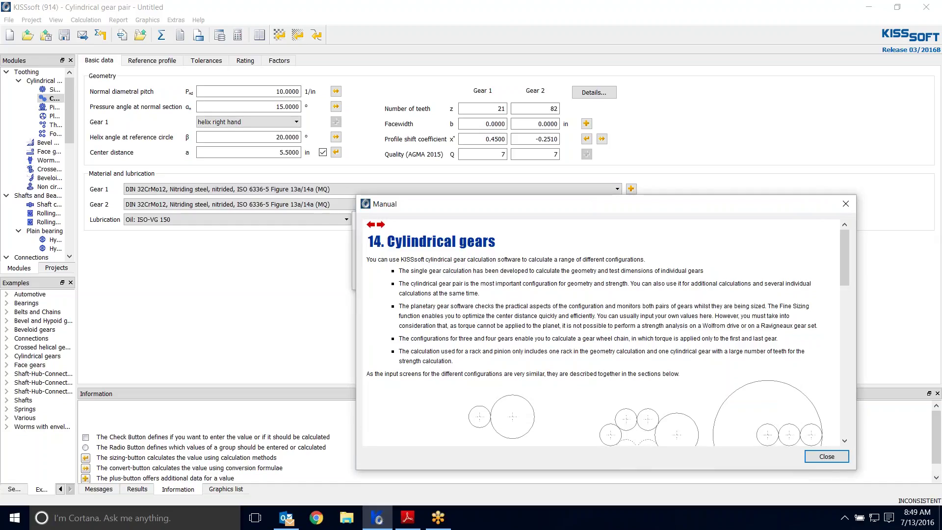
scroll(572, 373, "down", 10)
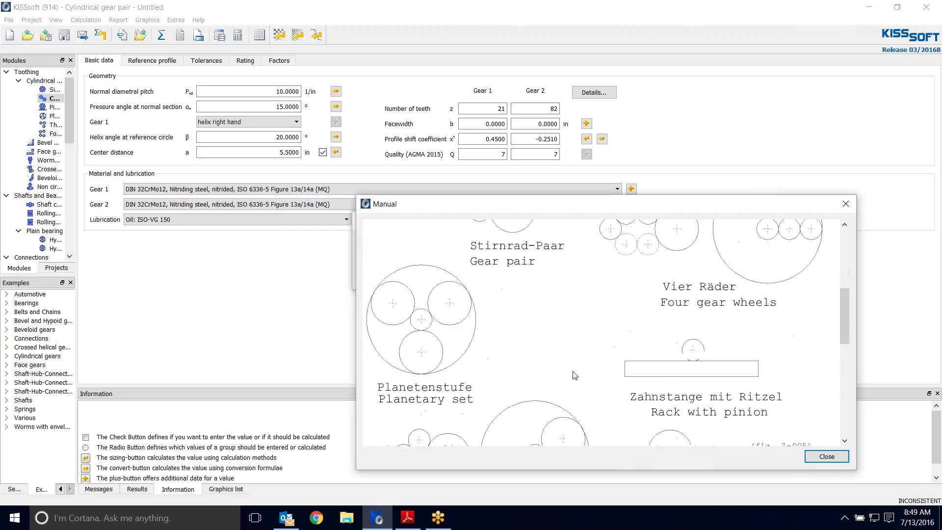
scroll(392, 250, "down", 1)
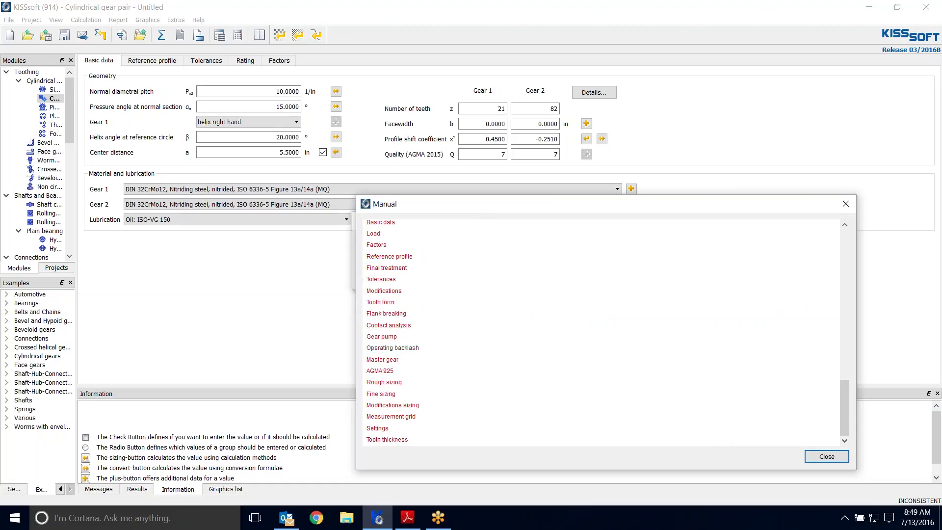
left_click(845, 204)
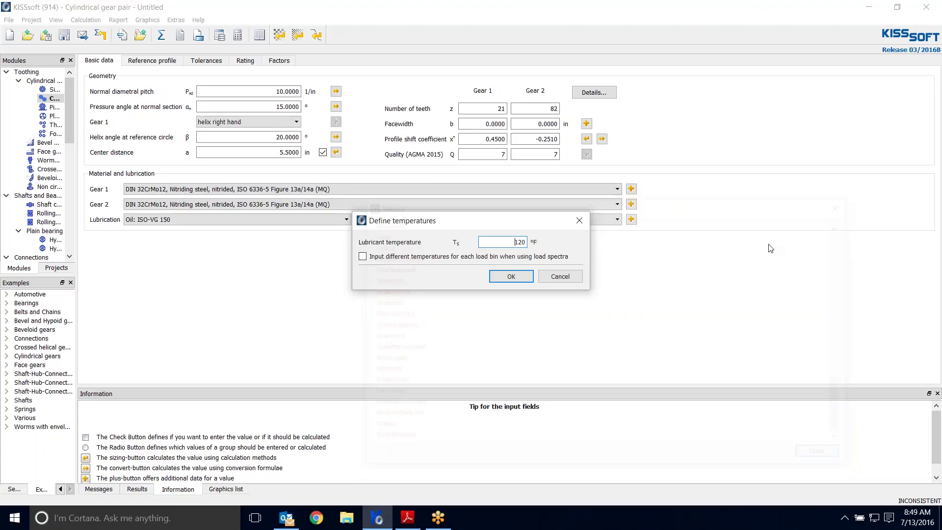
- Accept the lubricant temperature definition
left_click(523, 240)
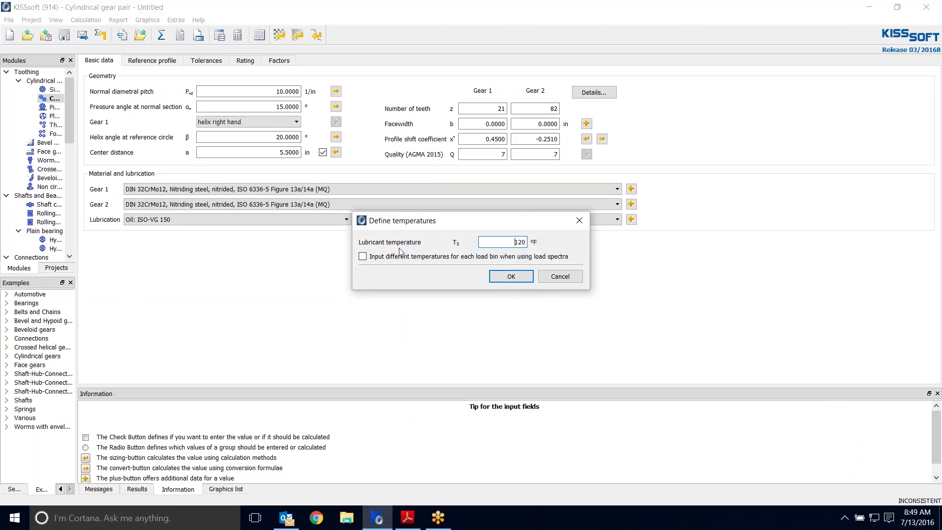
left_click(510, 277)
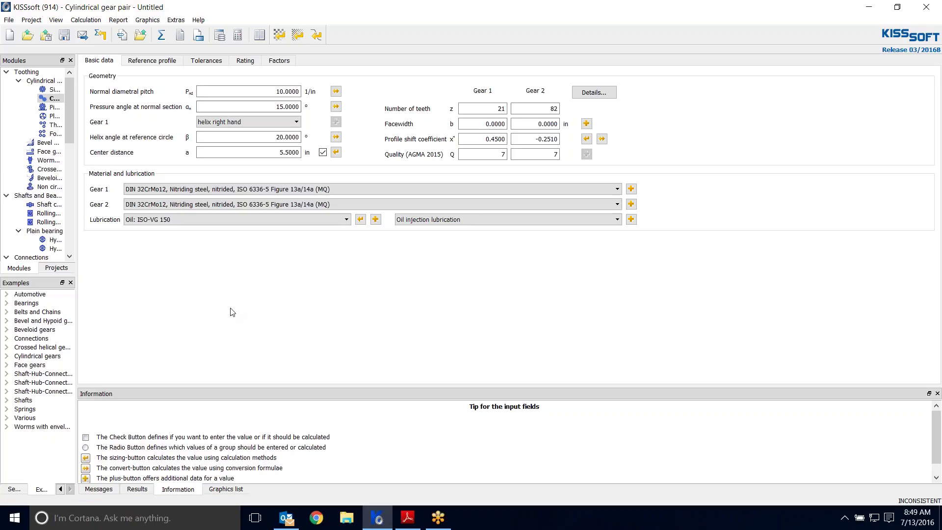
- Set the facewidths to 2.6 in for gear 1 and 2.5 in for gear 2, and run the calculation
double_click(481, 123)
type("2.6")
double_click(538, 123)
type("2.5")
left_click(496, 305)
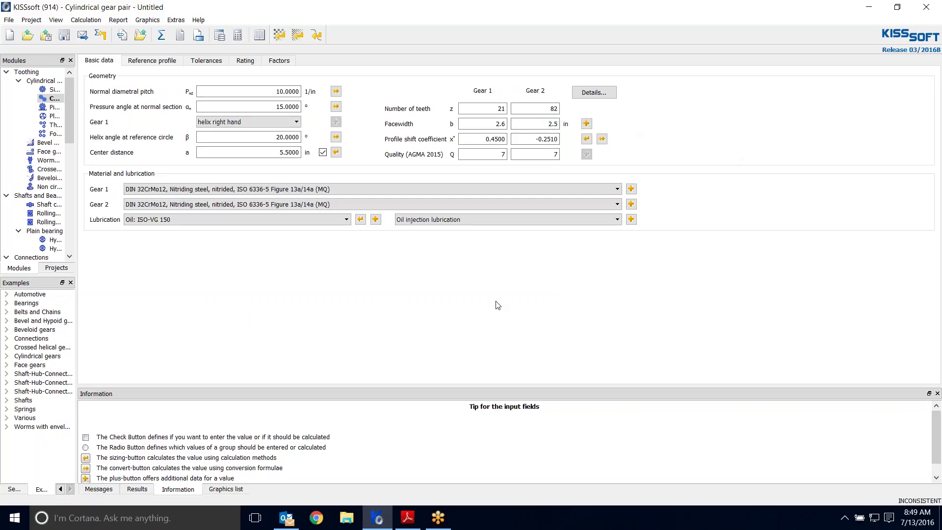
left_click(161, 35)
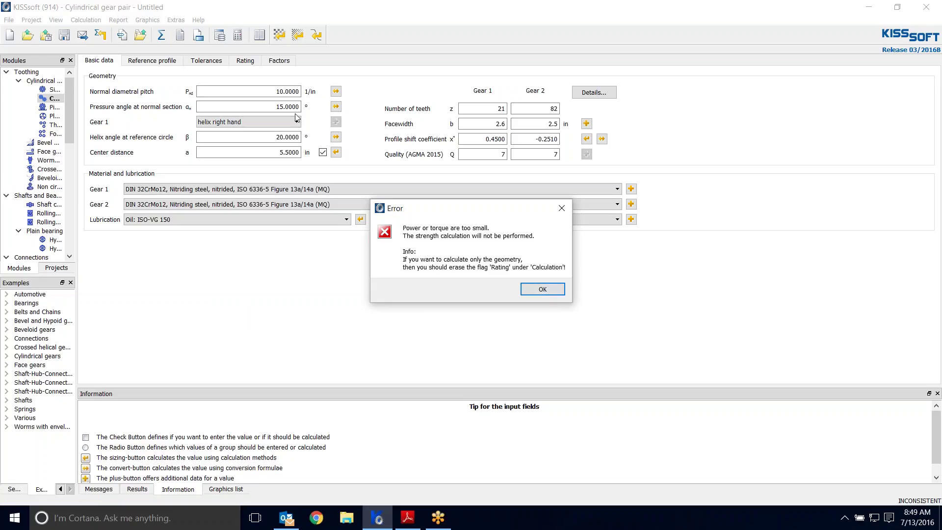
left_click(555, 294)
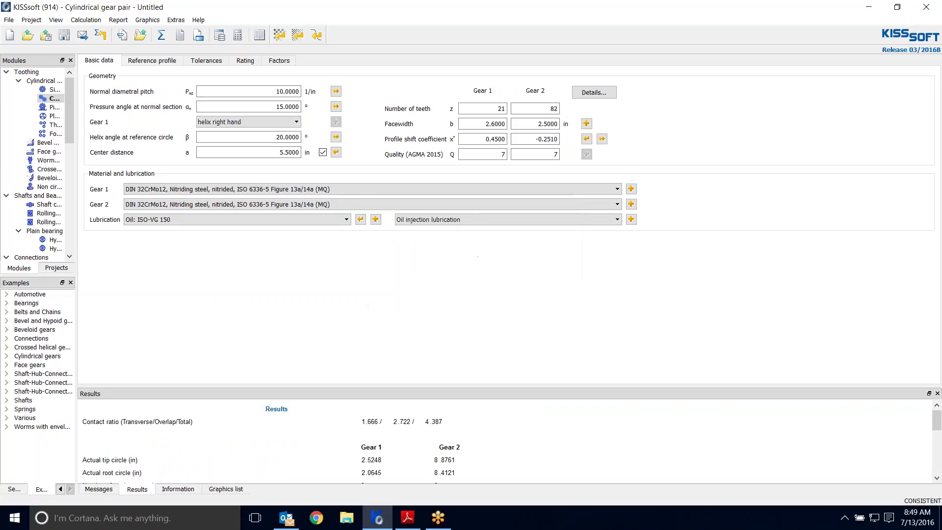
- Set the strength rating calculation method to AGMA 2001-D04 and check the tooth flank fracture options, keeping No calculation
left_click(246, 61)
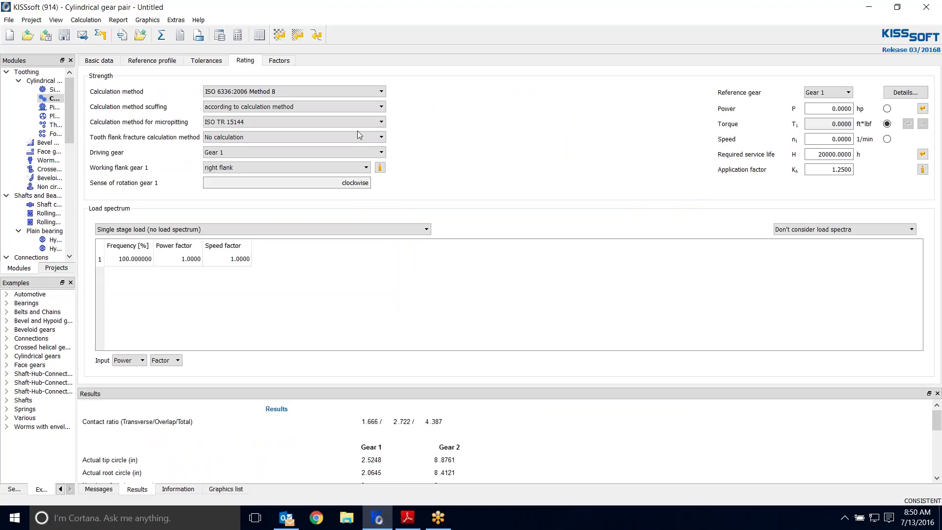
left_click(382, 93)
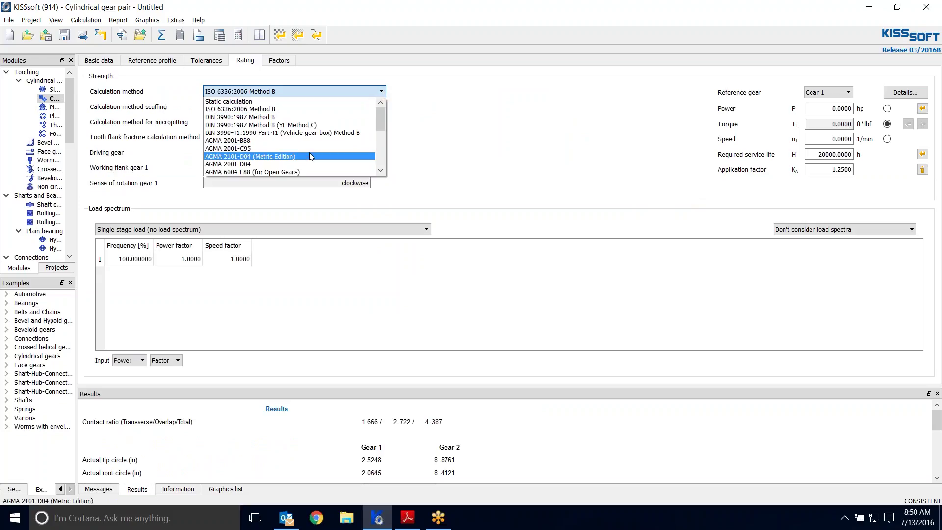
left_click(236, 165)
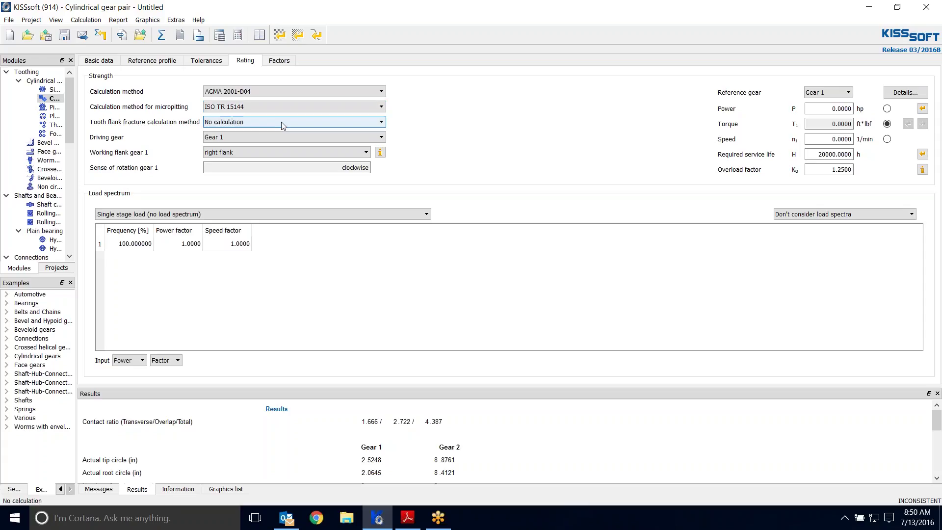
left_click(380, 126)
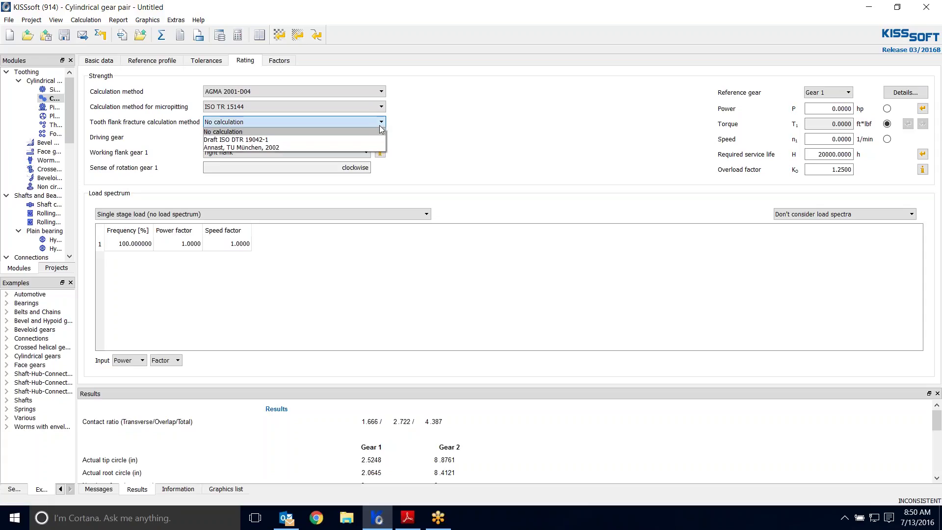
left_click(436, 115)
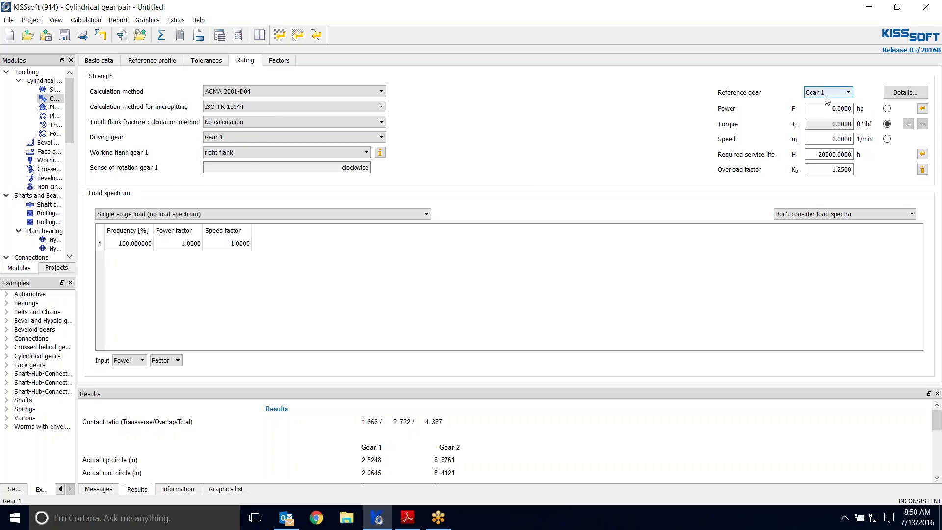
- Set the power to 20 hp and the speed to 205 1/min with Gear 2 as the reference gear
left_click(830, 108)
type("20")
left_click(846, 139)
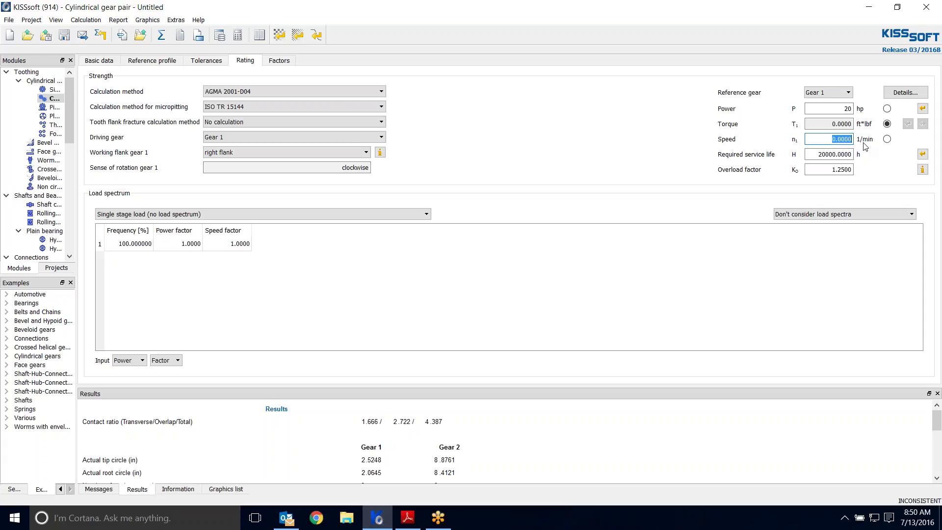
left_click(834, 92)
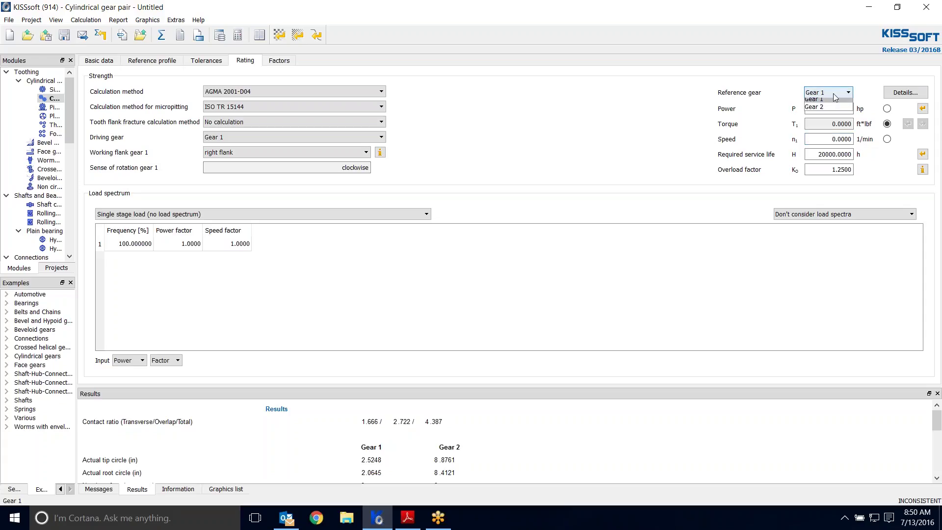
left_click(814, 110)
left_click(842, 139)
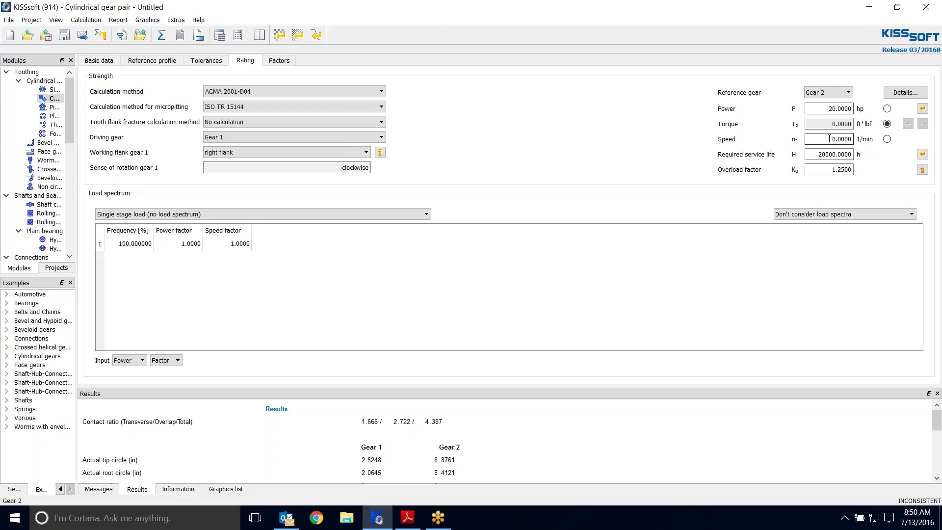
type("205")
- Look up the application factor and life in the exercise PDF in Adobe Reader, highlighting both values
left_click(415, 517)
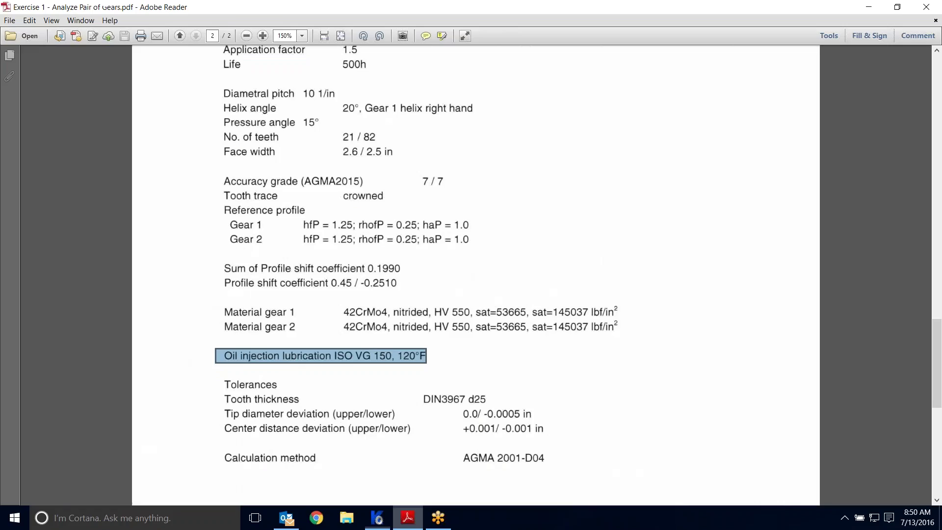
scroll(243, 94, "up", 3)
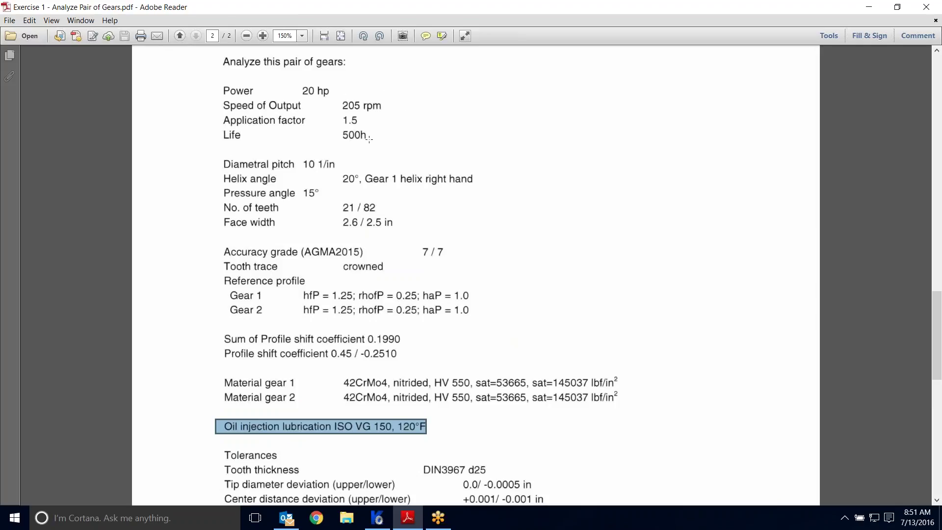
left_click_drag(373, 144, 332, 115)
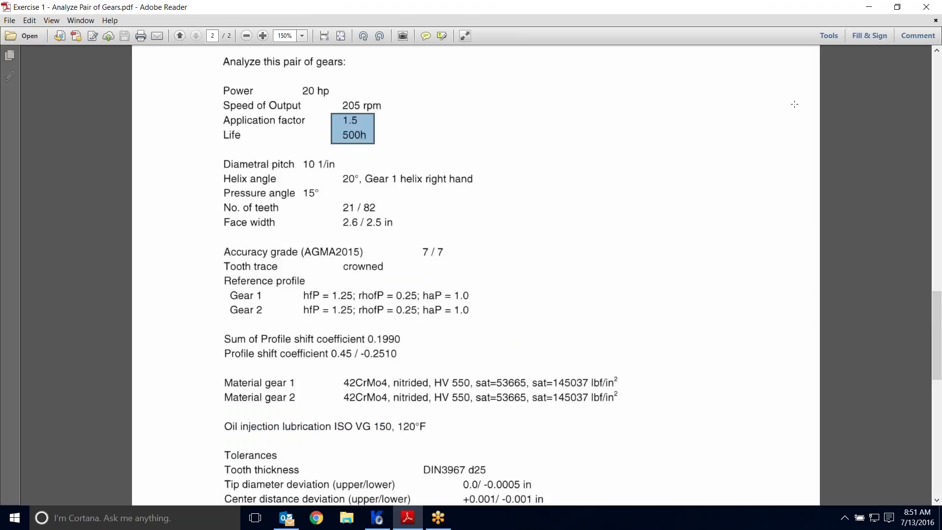
- Back in KISSsoft, set the required service life to 500 h and the overload factor to 1.5
left_click(375, 523)
double_click(844, 156)
left_click_drag(844, 157, 854, 156)
type("500")
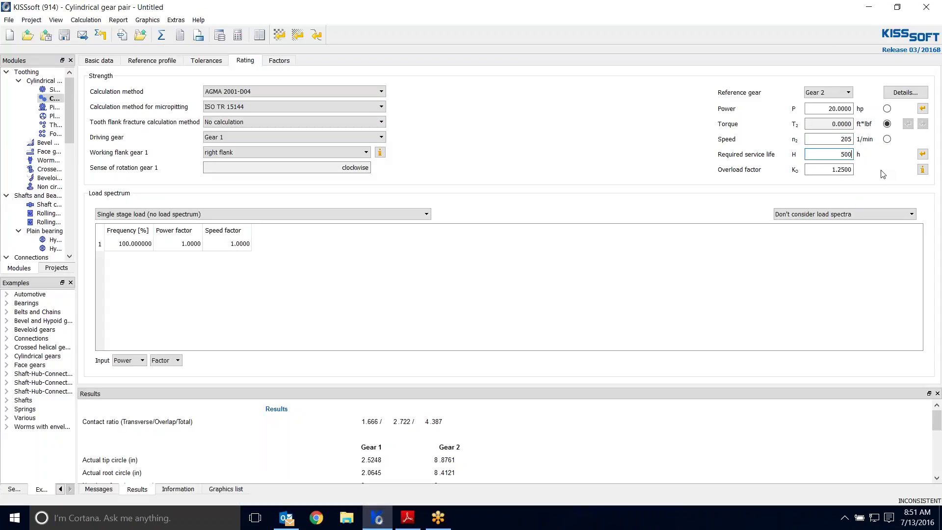
key("Tab")
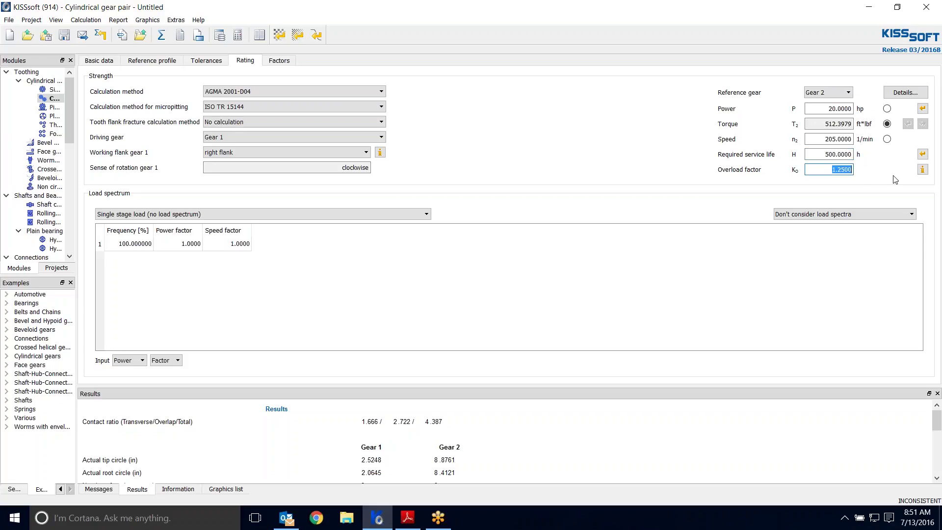
type("1.5")
- Run the strength calculation and enlarge the results area to review the root and flank safeties and sliding values
left_click(160, 34)
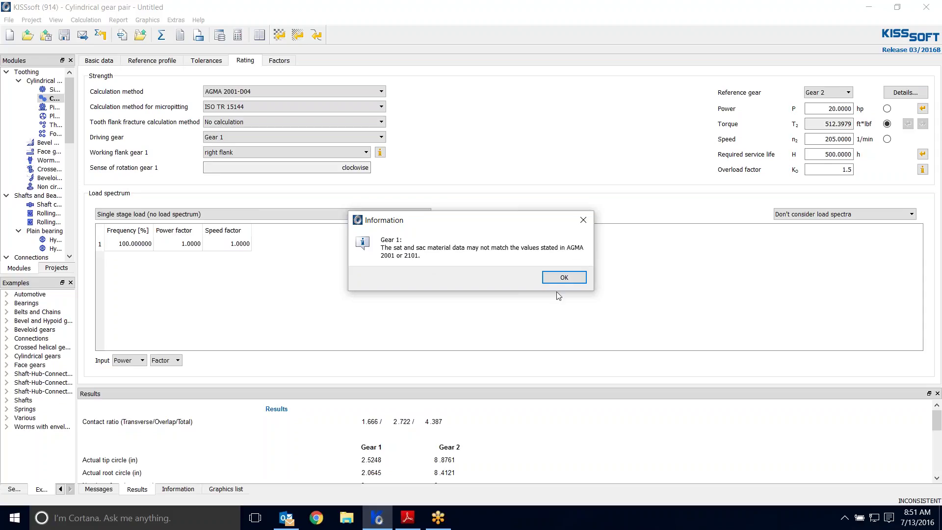
left_click(554, 278)
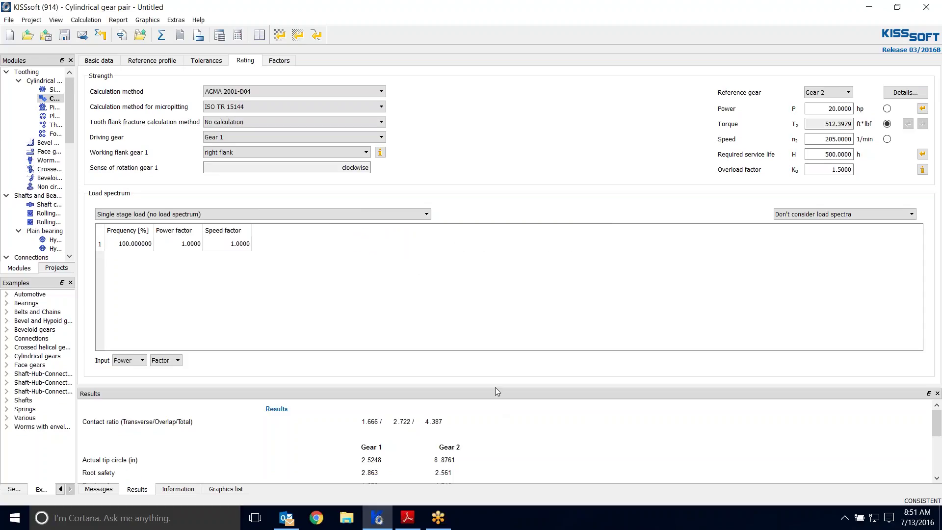
left_click_drag(496, 391, 496, 278)
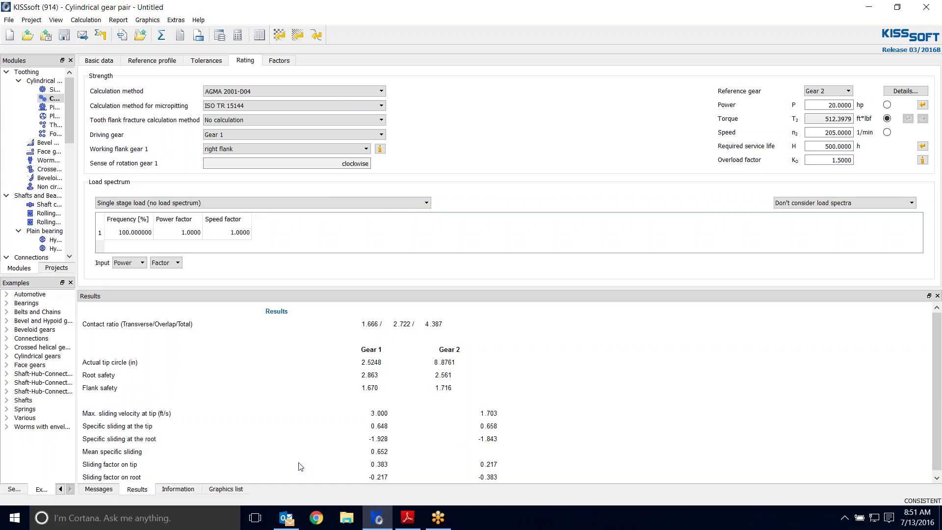
scroll(250, 461, "down", 1)
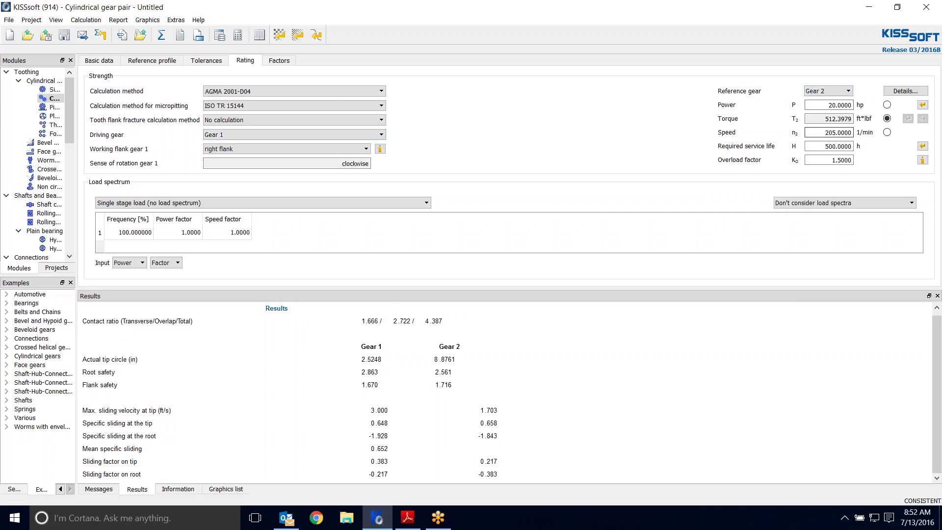
- Switch the reference gear to Gear 1 to check its load values, and return it to Gear 2
left_click(852, 93)
left_click(833, 100)
left_click(835, 95)
left_click(829, 105)
right_click(197, 299)
key("Escape")
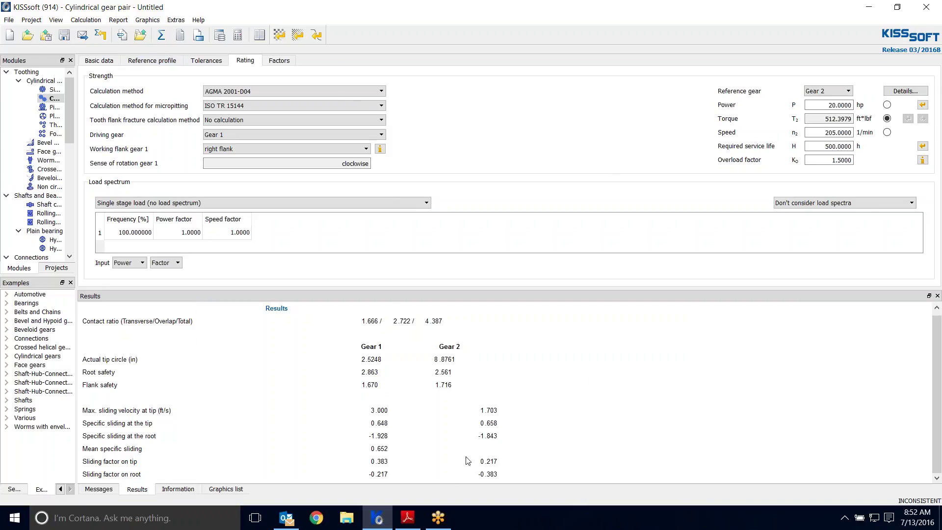
- Look up the reference profile coefficients for both gears in the exercise PDF in Adobe Reader
left_click(407, 518)
left_click(555, 246)
scroll(476, 265, "down", 3)
left_click(205, 207)
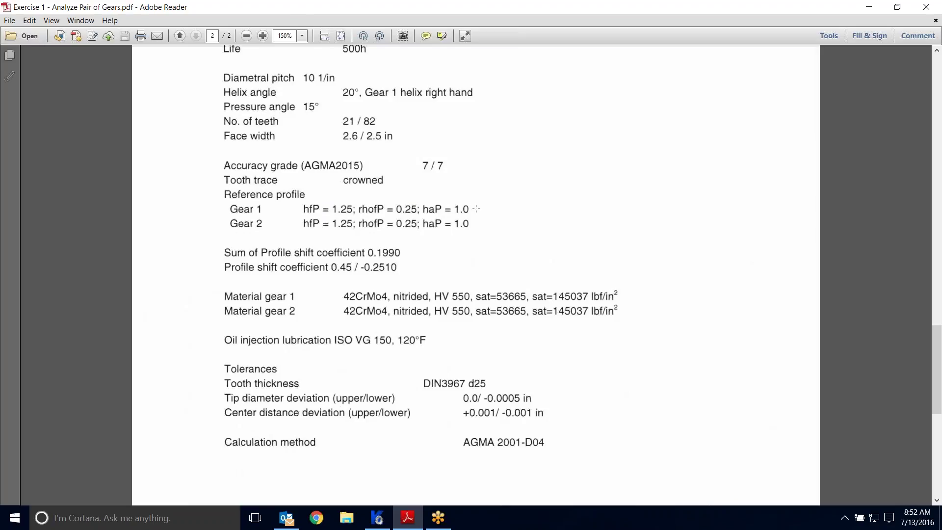
- Back in KISSsoft, set gear 1's reference profile to 1.25 / 0.25 / 1.0 ISO 53.2:1997 Profil C
left_click(377, 518)
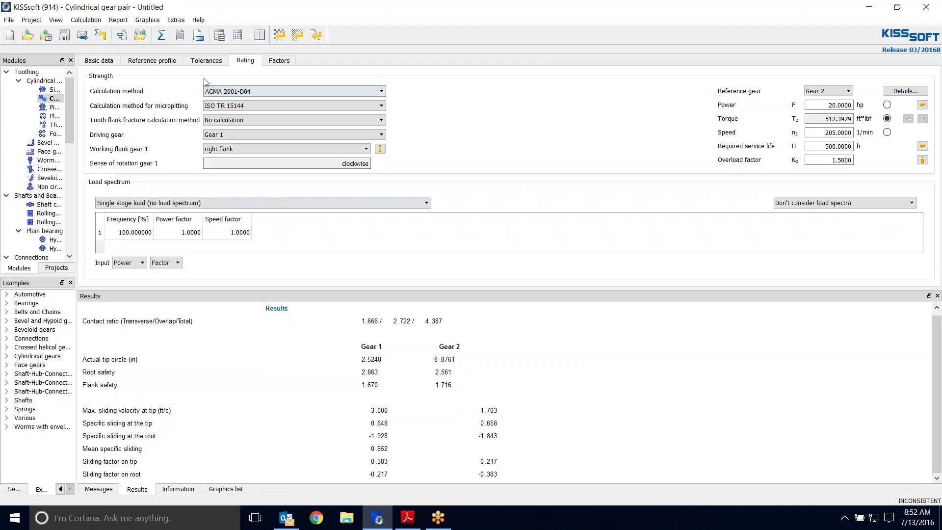
left_click(152, 60)
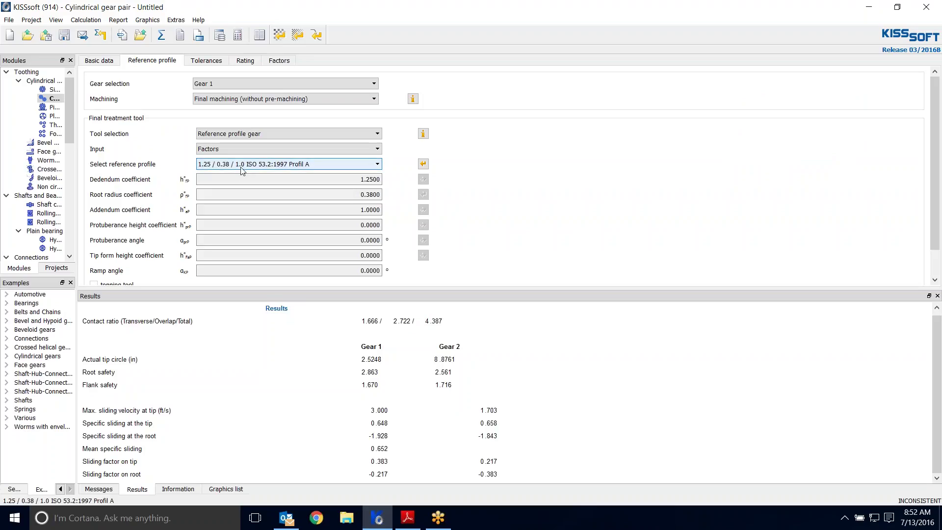
left_click(377, 165)
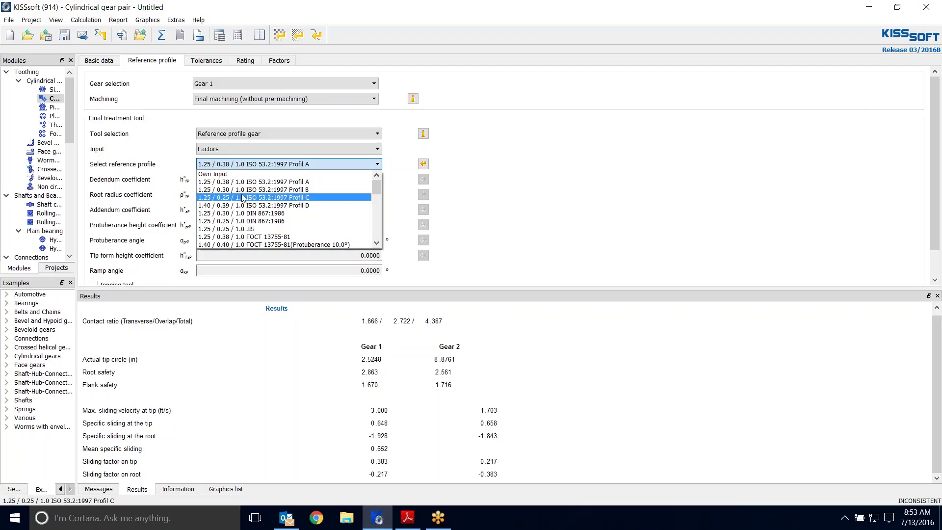
left_click(207, 197)
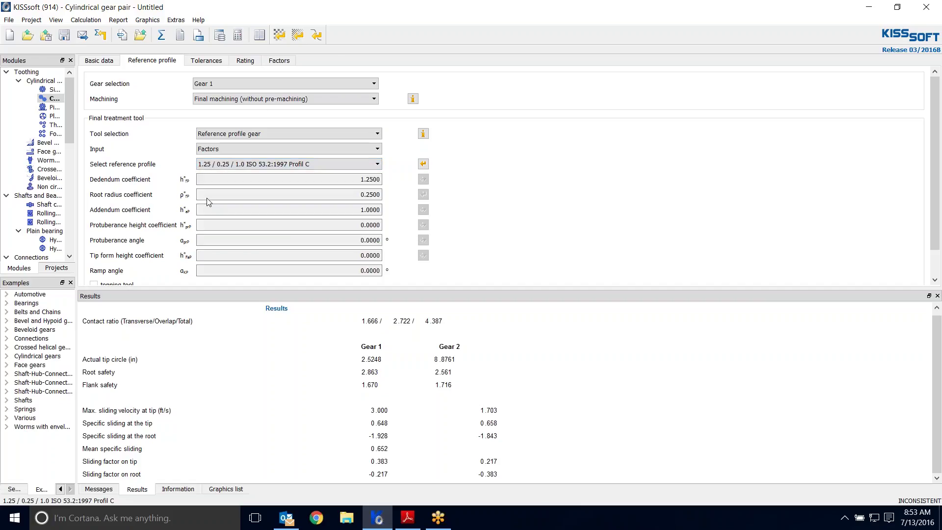
- Set gear 2's reference profile to 1.25 / 0.25 / 1.0 ISO 53.2:1997 Profil C
left_click(304, 84)
left_click(302, 111)
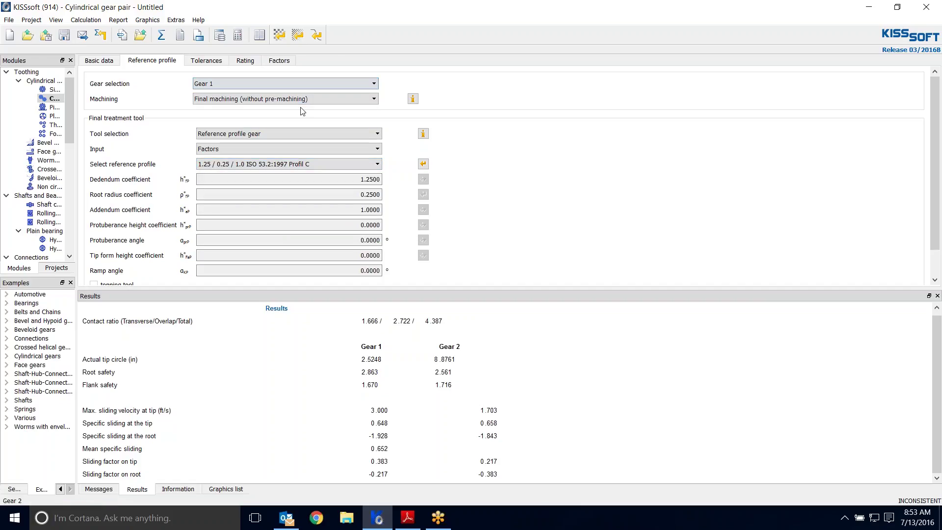
left_click(258, 87)
left_click(252, 97)
left_click(235, 167)
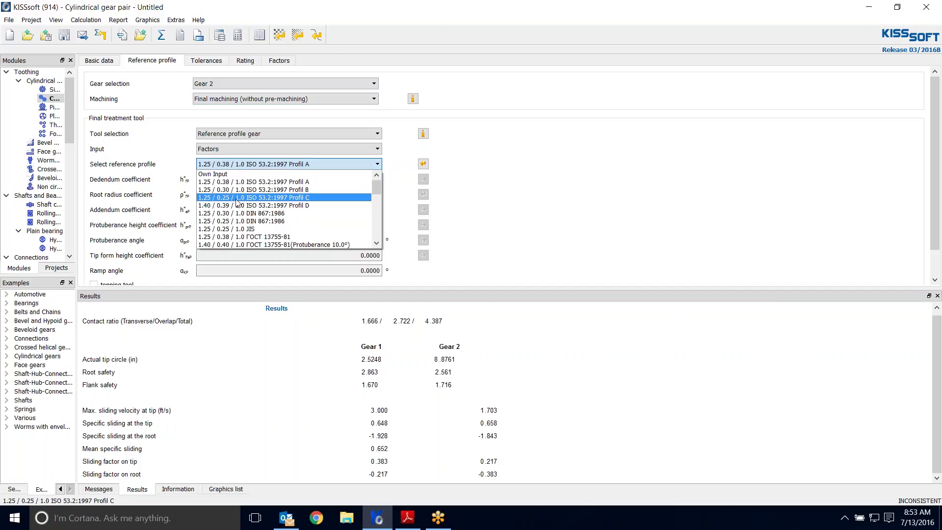
left_click(236, 198)
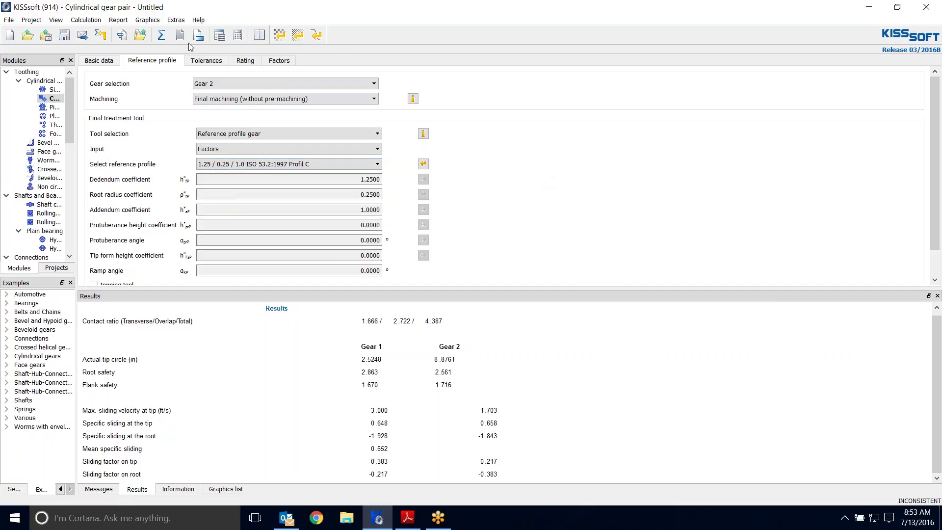
- Run the calculation with the new reference profiles, dismiss the material data notices and review the root and flank safeties
left_click(161, 35)
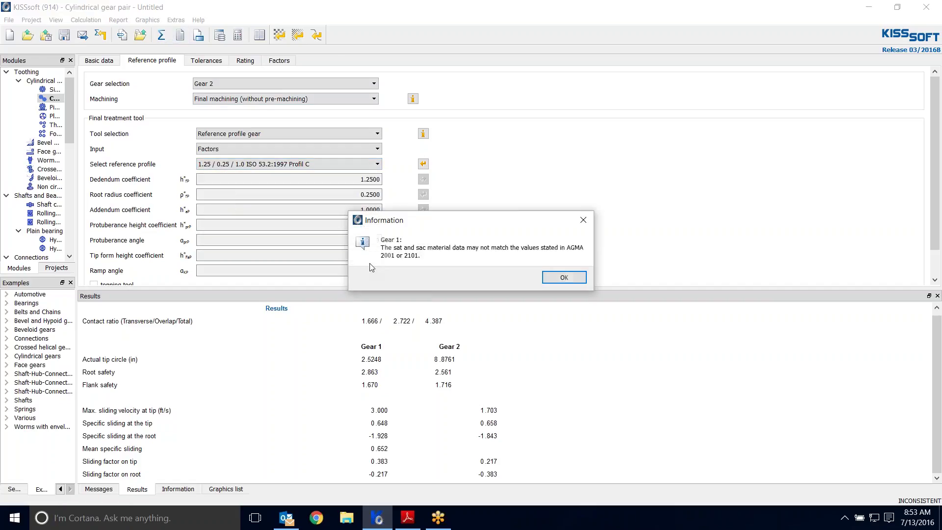
left_click(563, 277)
left_click(562, 276)
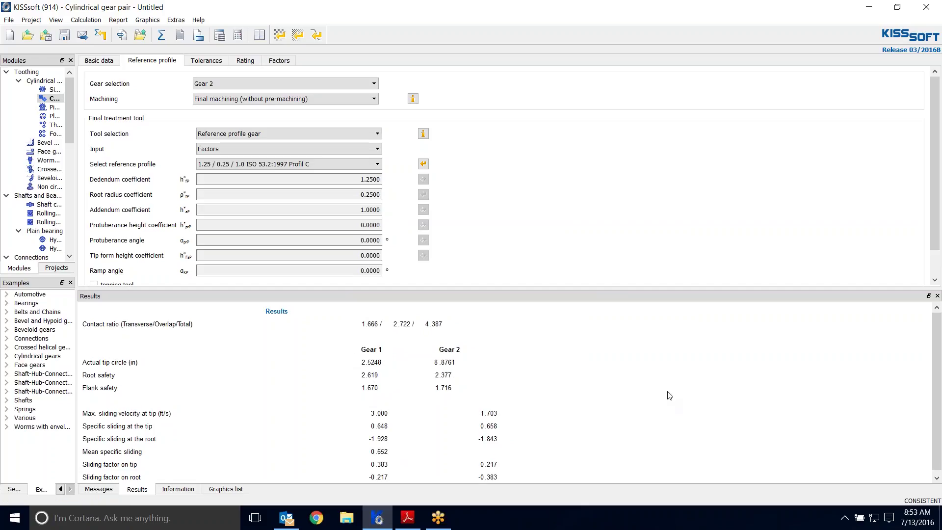
scroll(665, 399, "down", 1)
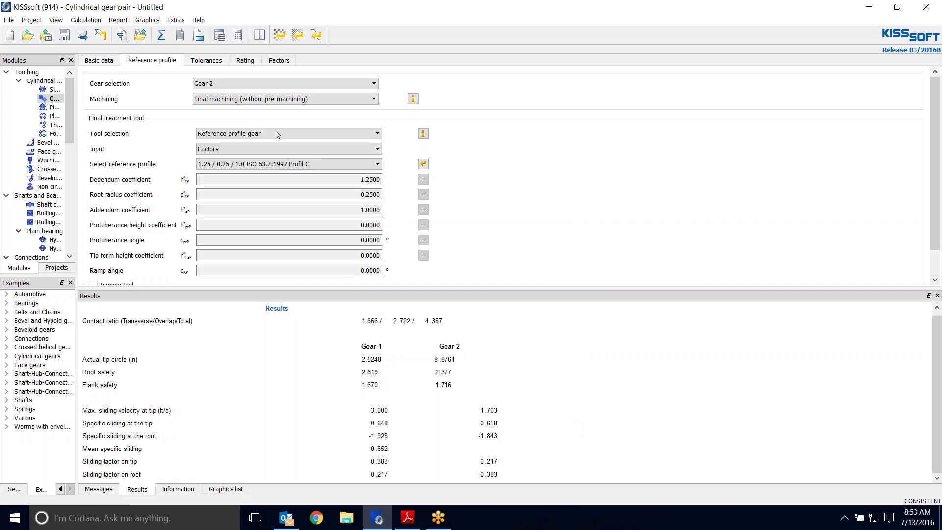
- Show the tolerance settings, look up the required tolerances and calculation method in the exercise PDF in Adobe Reader, and return to KISSsoft
left_click(206, 61)
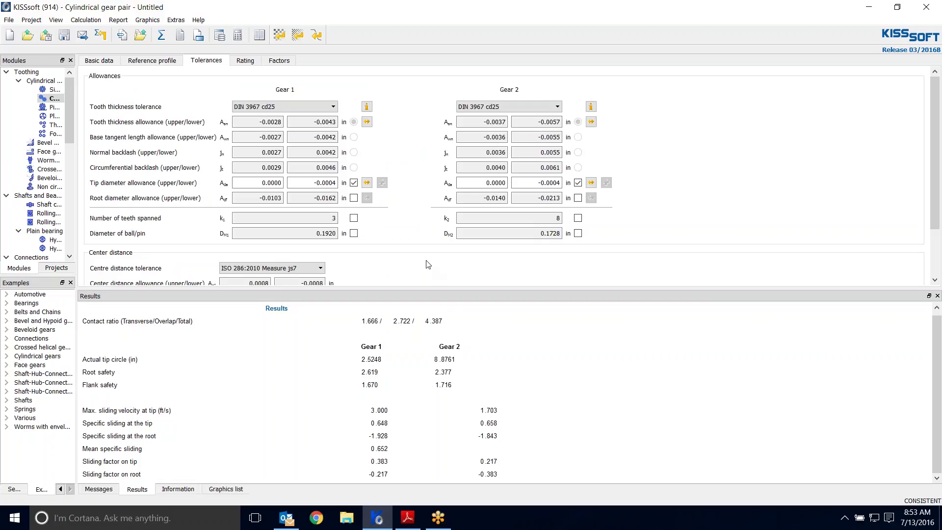
left_click(408, 517)
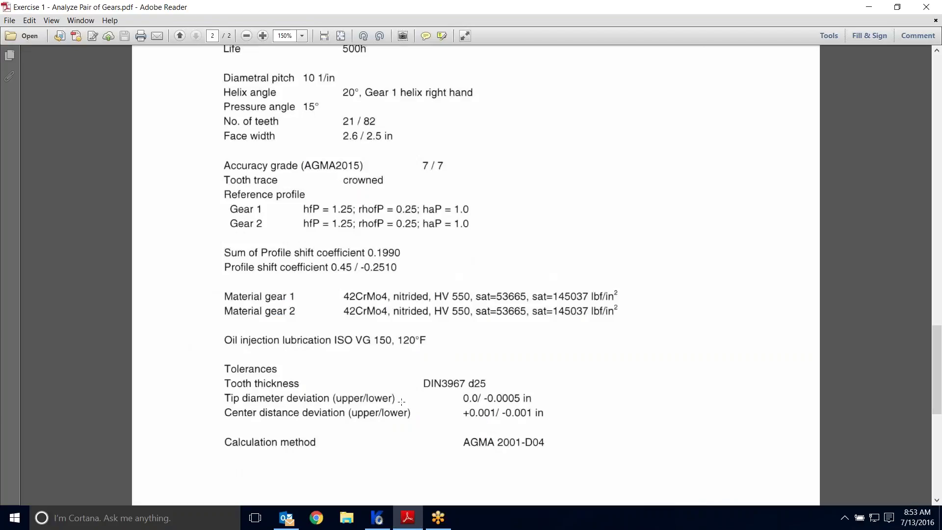
left_click_drag(217, 356, 562, 459)
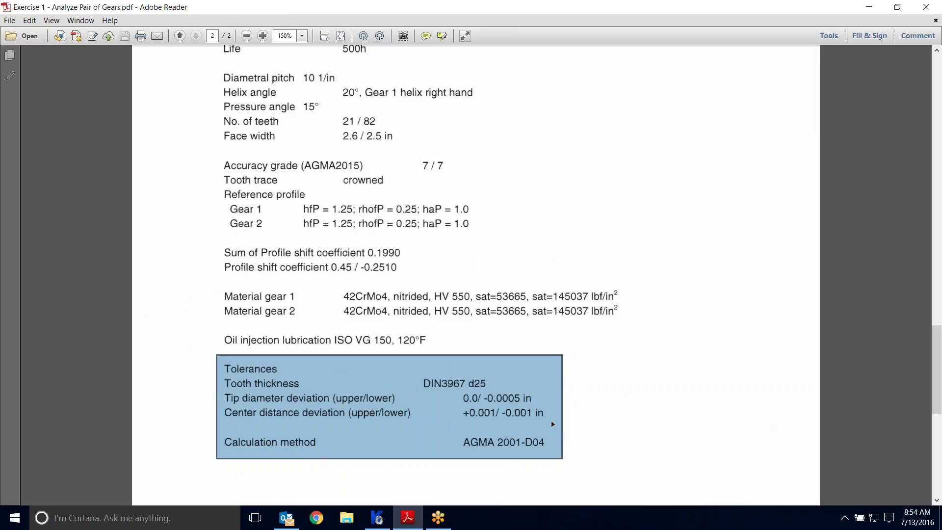
left_click(607, 400)
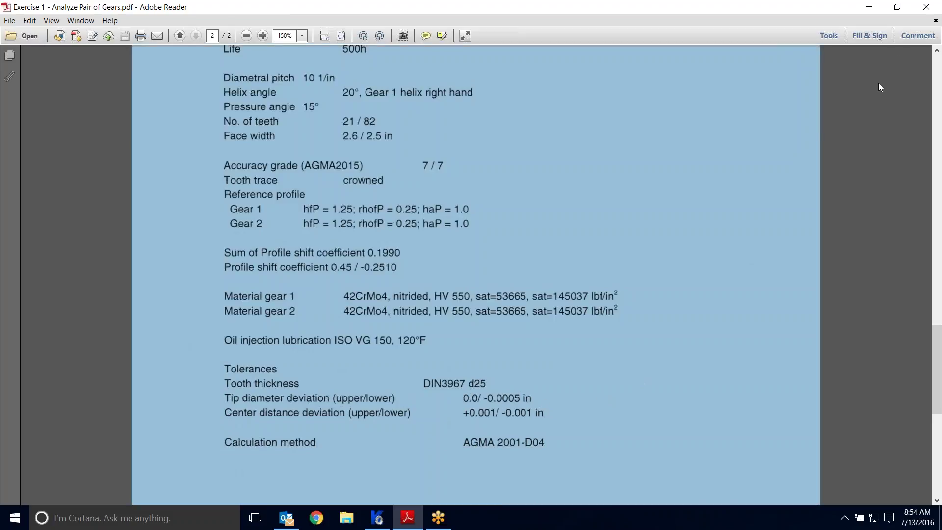
left_click(377, 518)
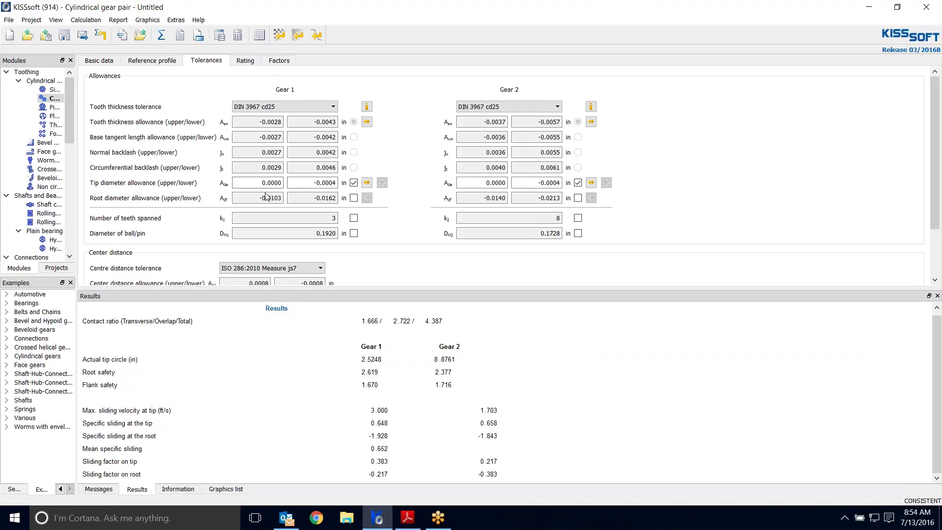
- Set the lower tip diameter allowance to -0.0005 in for both gears
mouse_move(413, 524)
left_click_drag(335, 181, 332, 182)
type("5")
left_click_drag(556, 183, 567, 184)
type("5")
- Switch the centre distance tolerance to Own Input and set its upper and lower allowances to 0.0010 and -0.0010 in
left_click_drag(395, 288, 387, 384)
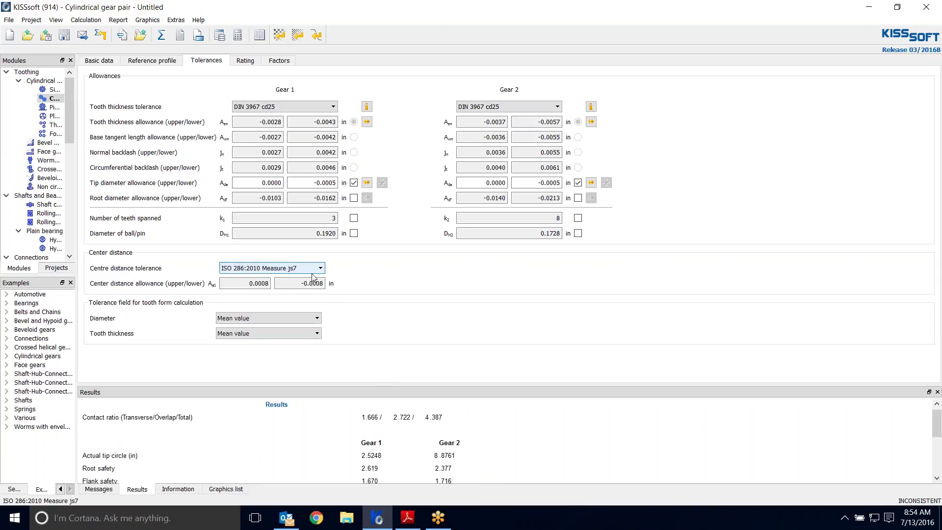
left_click(273, 269)
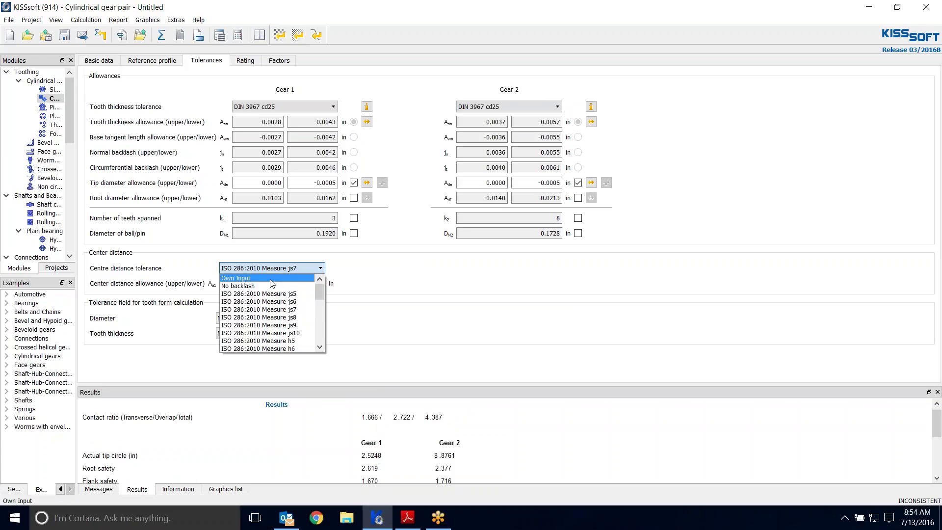
left_click(271, 278)
left_click_drag(261, 283, 269, 283)
type("1")
left_click(314, 284)
left_click_drag(315, 283, 322, 284)
type("1")
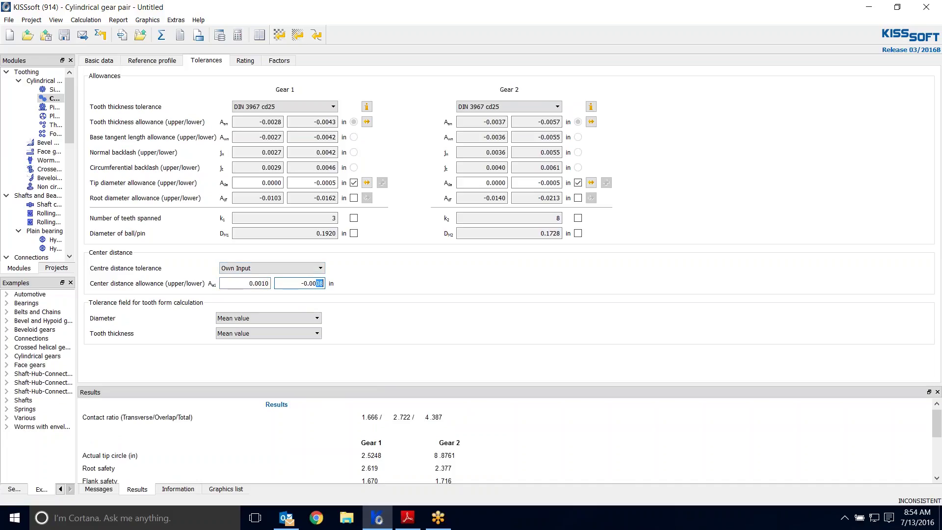
left_click(431, 293)
- Recalculate the gear pair with the new tolerances and enlarge the results area to review the safeties
left_click(162, 37)
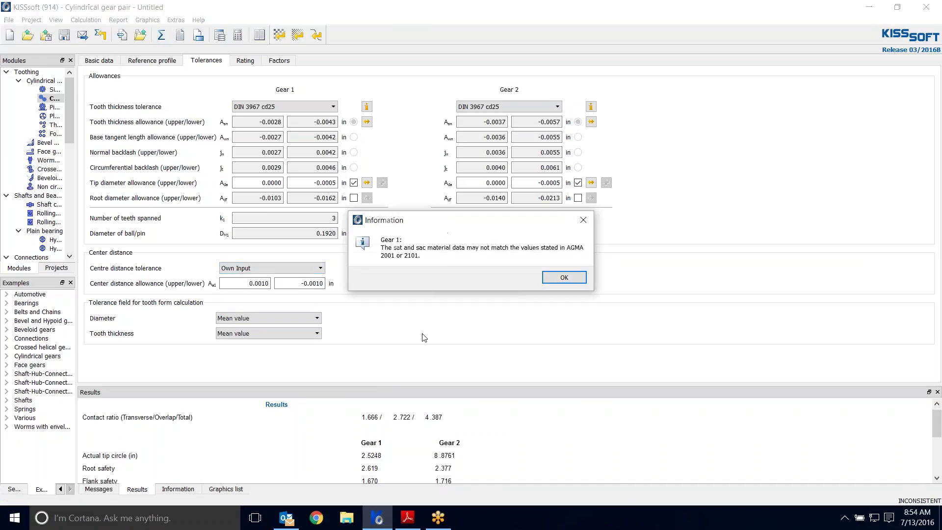
left_click(562, 278)
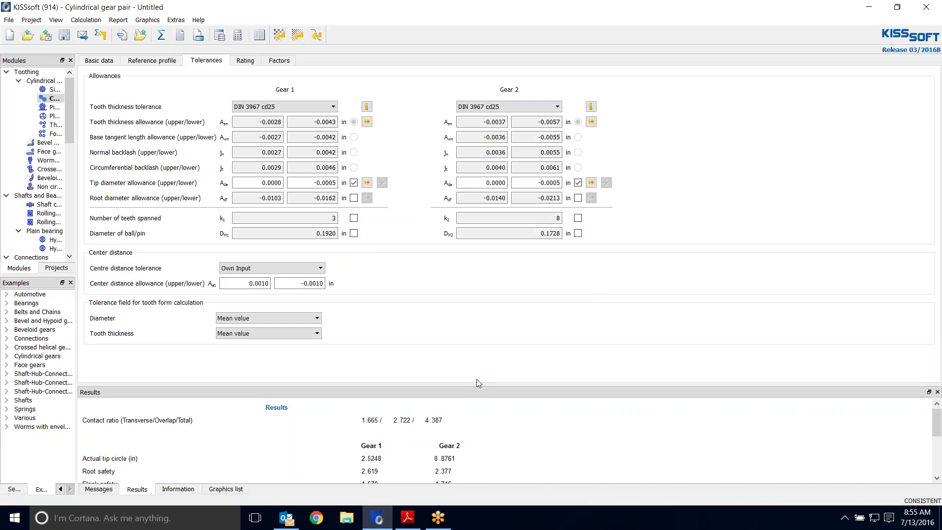
left_click_drag(479, 387, 492, 311)
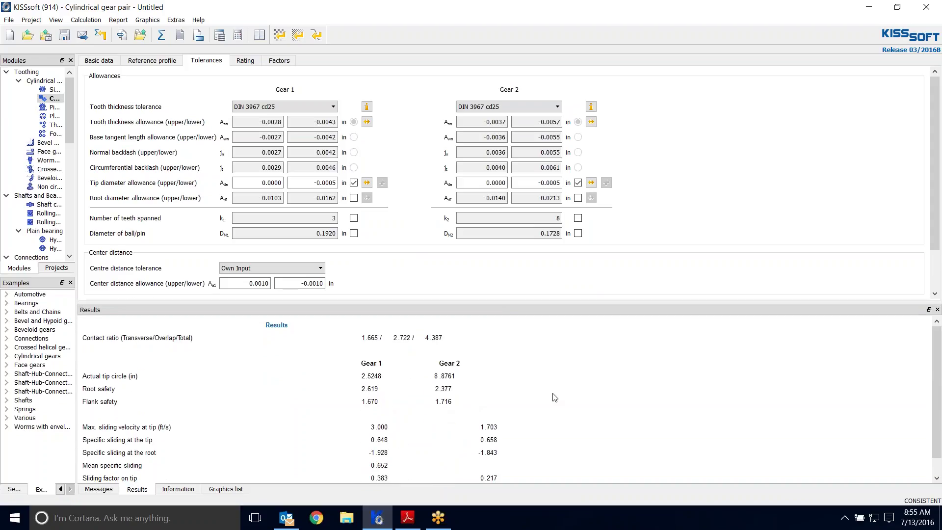
- Check the exercise PDF in Adobe Reader for task data still missing from the setup, and switch back to KISSsoft
left_click(408, 518)
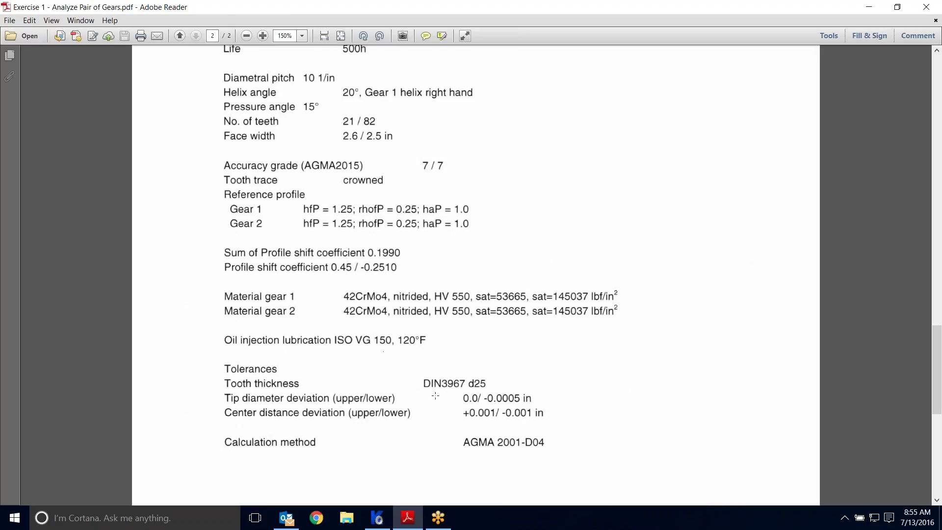
scroll(423, 382, "up", 5)
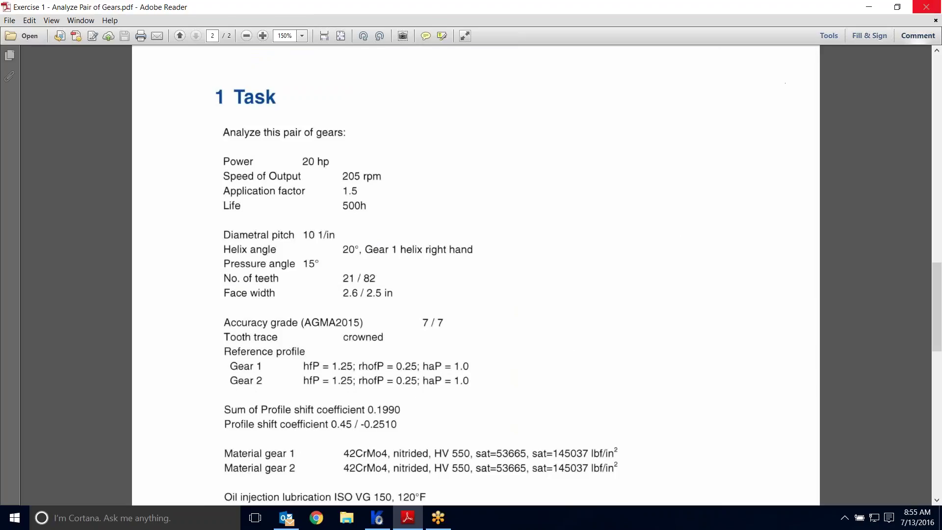
left_click(379, 523)
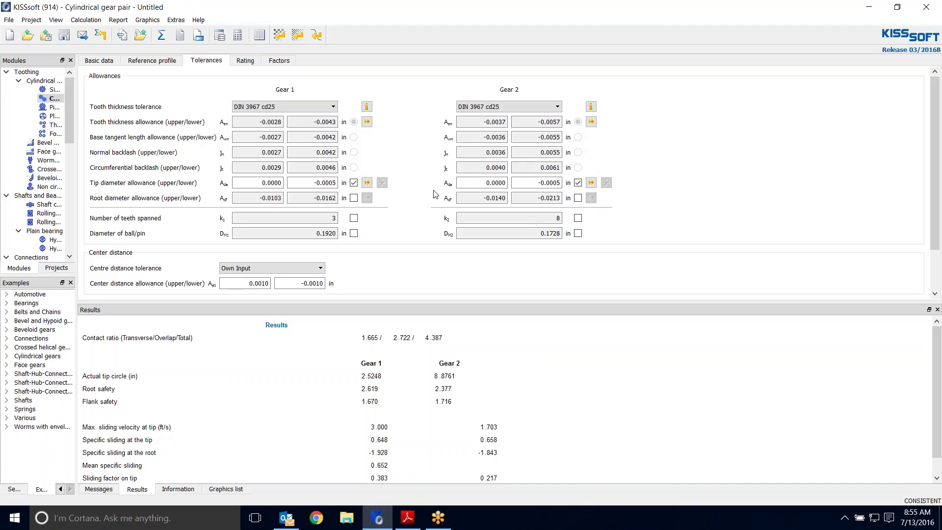
- Add the Modifications inputs to the calculation and set the face load factor's tooth trace modification to Crowning or helix angle modification
left_click(86, 20)
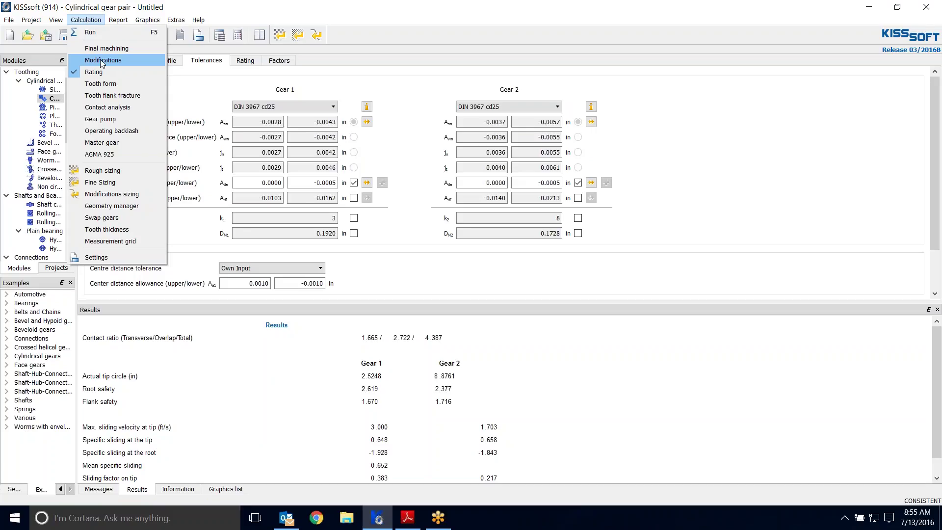
left_click(102, 61)
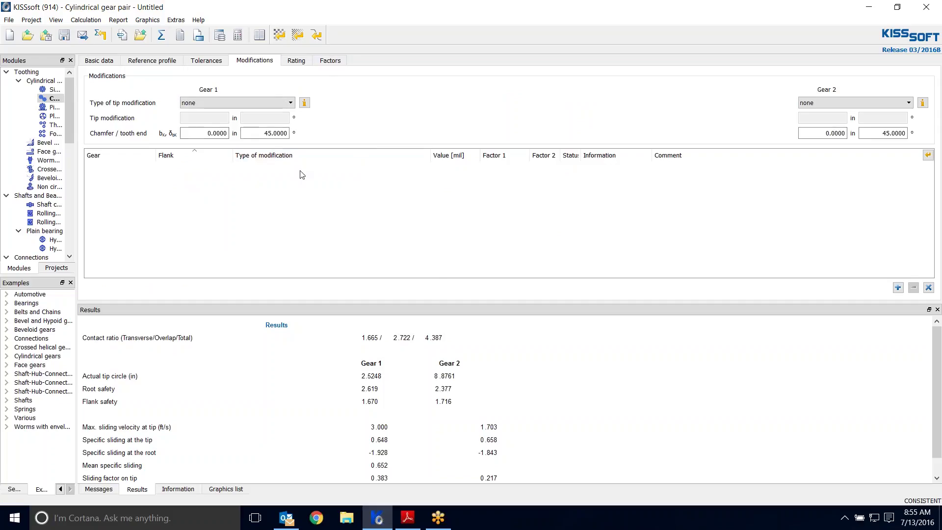
left_click(331, 61)
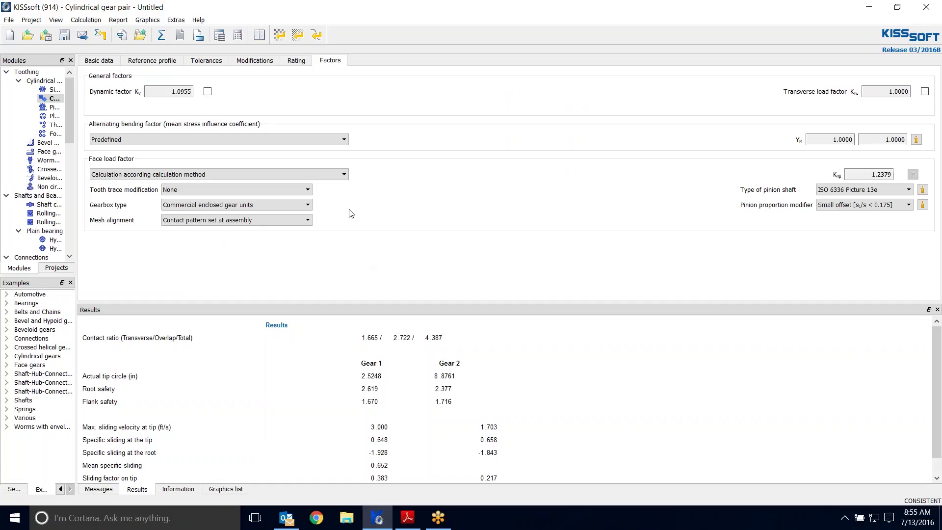
left_click(307, 190)
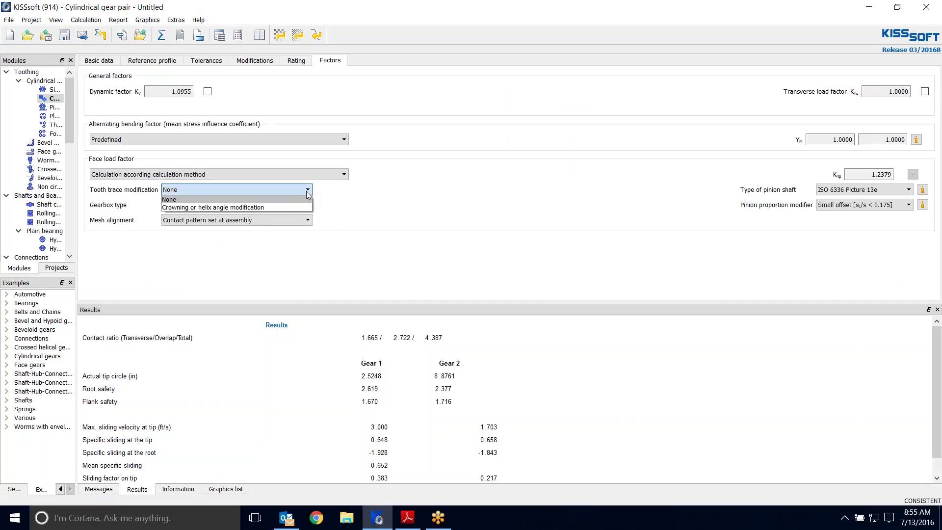
left_click(268, 207)
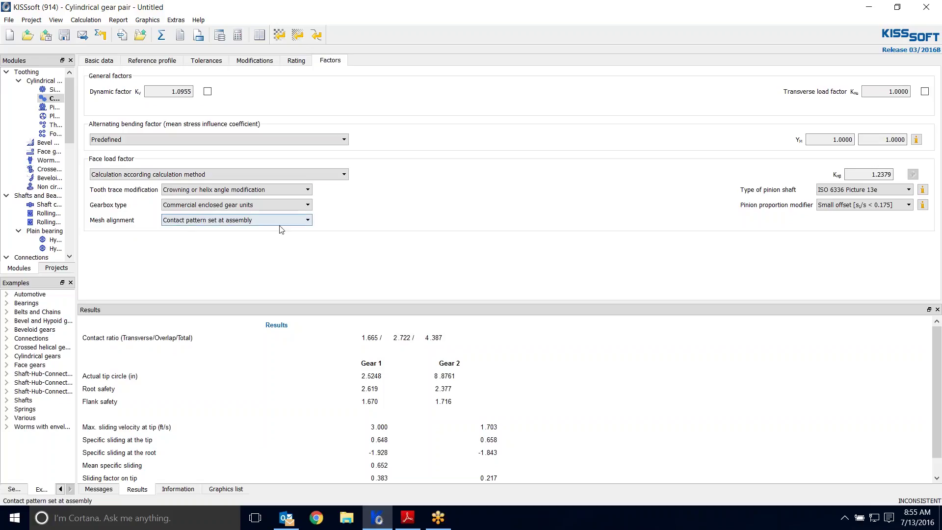
- Select Commercial enclosed gear units as the gearbox type and Contact pattern set at assembly as the mesh alignment
left_click(301, 205)
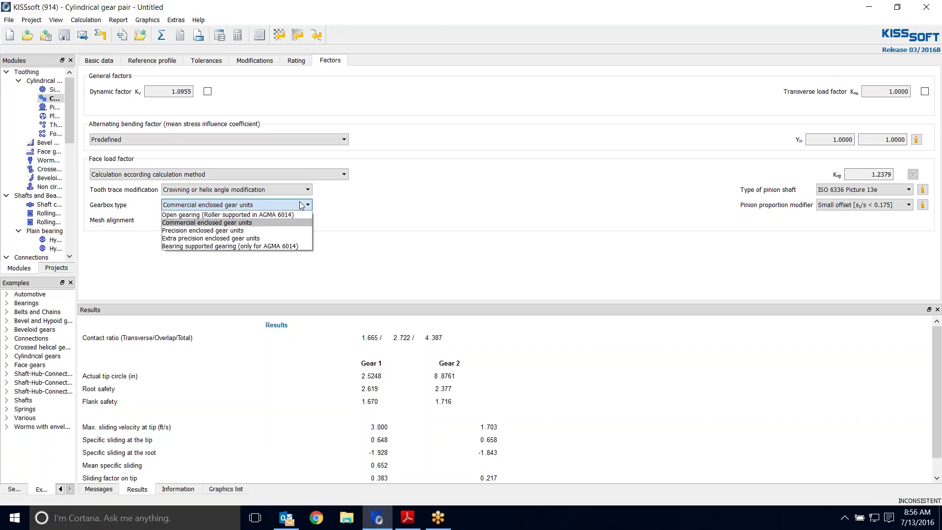
left_click(275, 222)
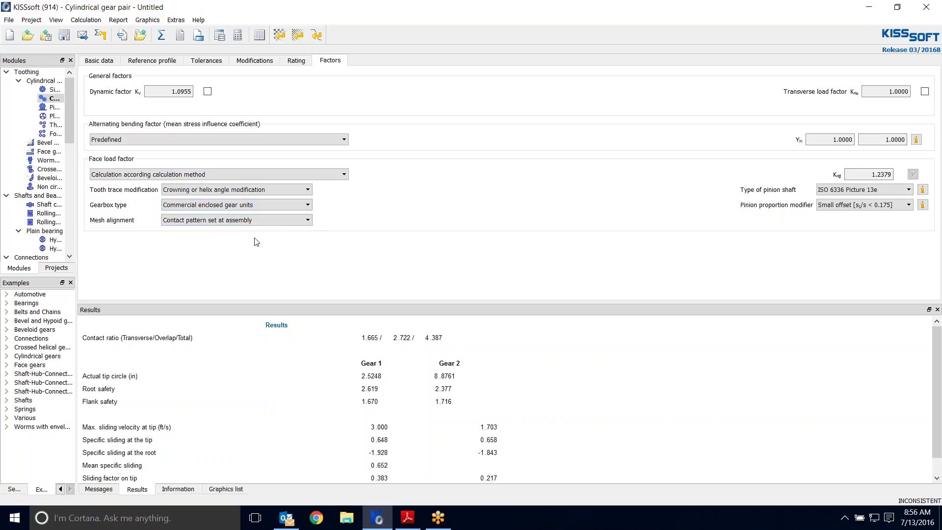
left_click(287, 220)
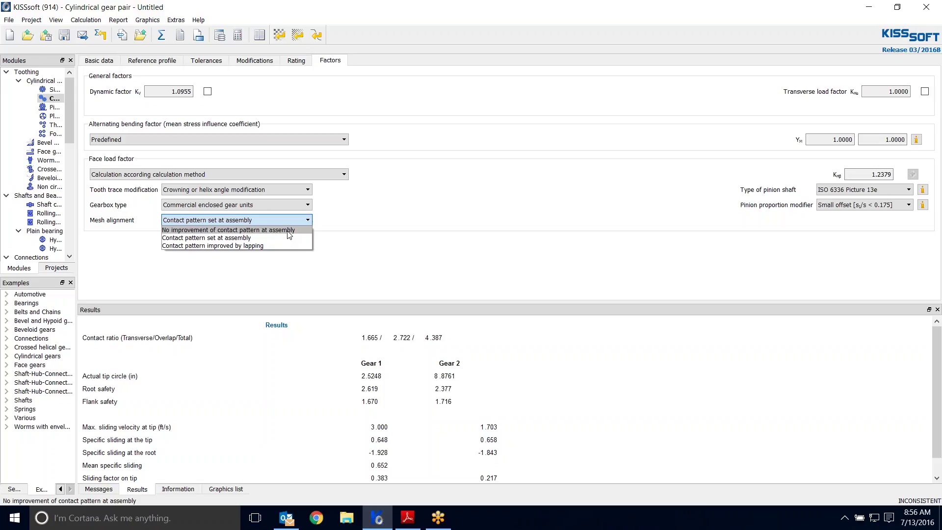
left_click(235, 240)
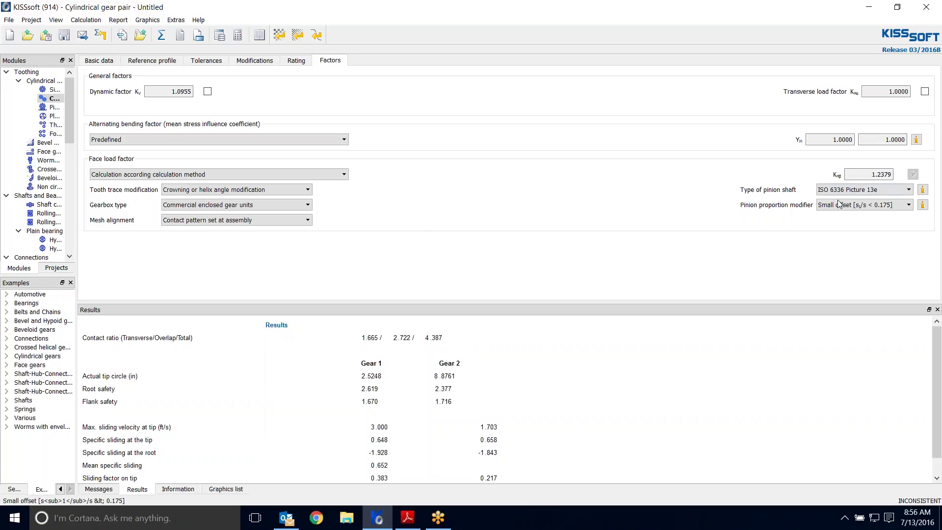
- Consult the information drawings for the pinion shaft type and the pinion proportion modifier, and check the modifier's available options
left_click(922, 190)
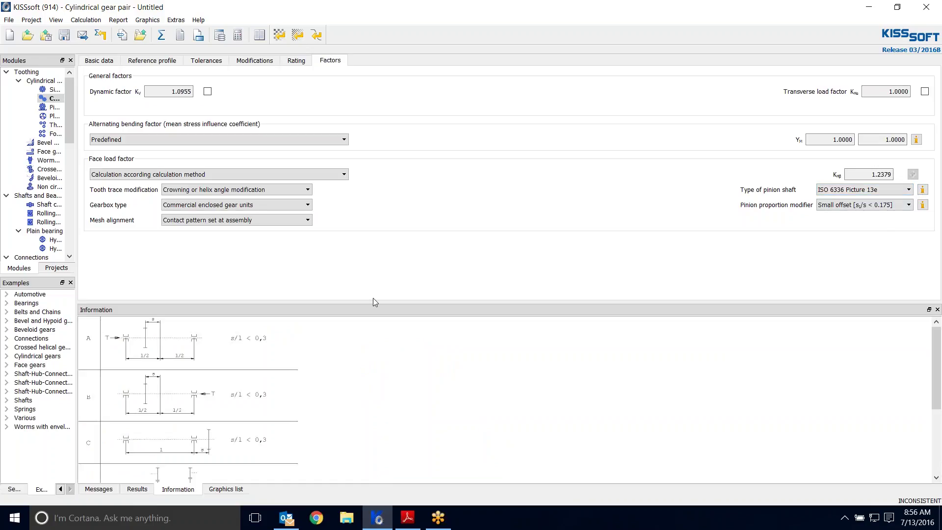
left_click_drag(378, 308, 378, 294)
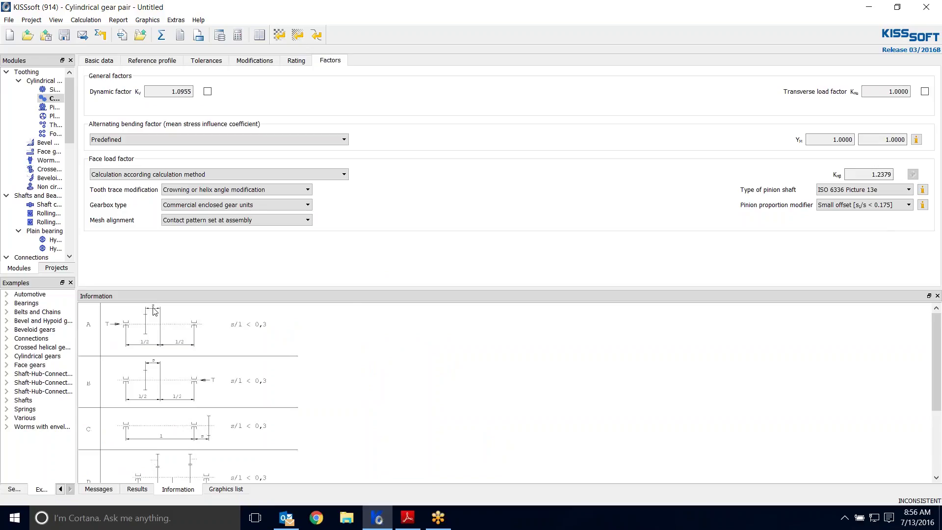
scroll(339, 378, "down", 3)
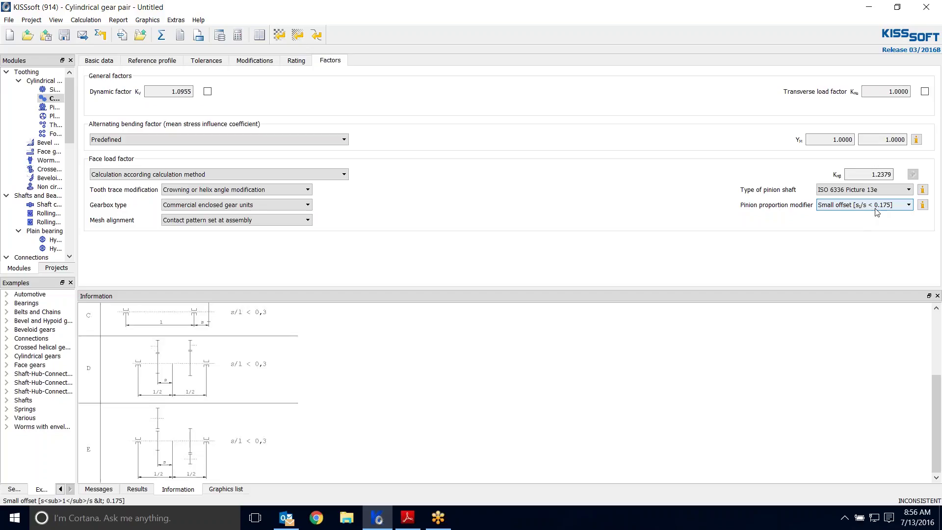
left_click(902, 205)
left_click(652, 194)
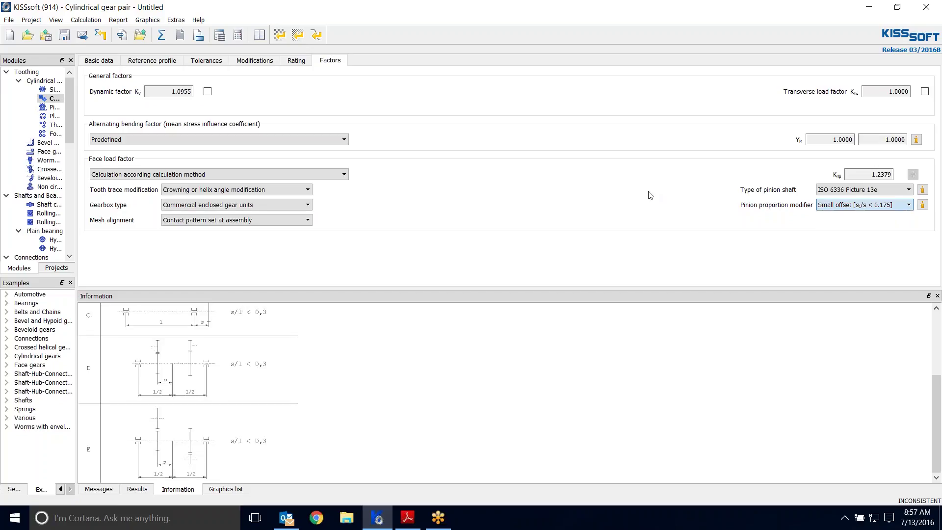
left_click(922, 205)
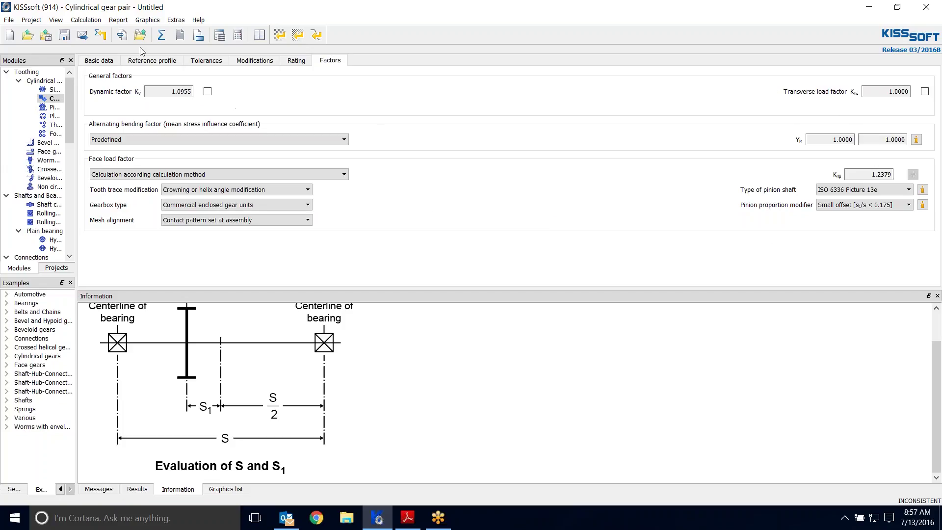
- Run the calculation with the crowned tooth trace and dismiss the material data notices to get the updated safeties
left_click(161, 35)
left_click(553, 278)
left_click(553, 279)
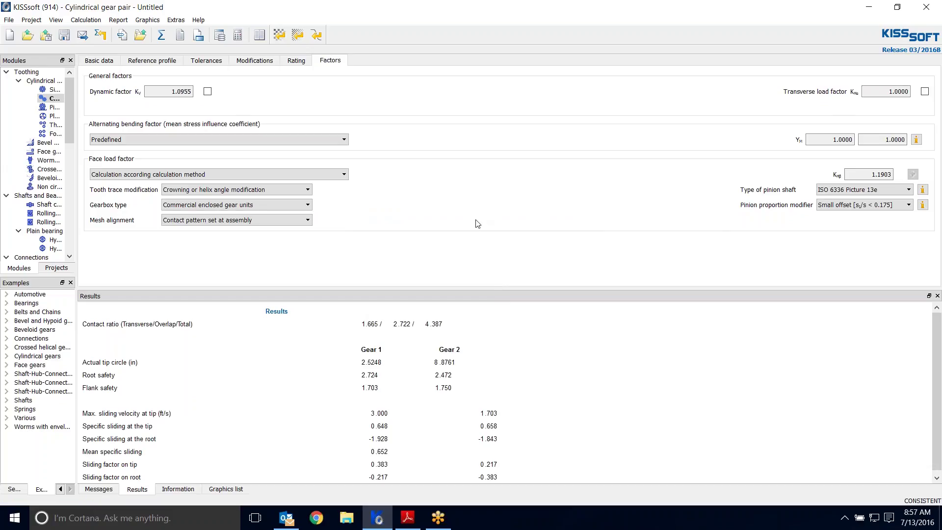
- Check the tooth modifications table and the available calculation methods for the face load factor
left_click(254, 60)
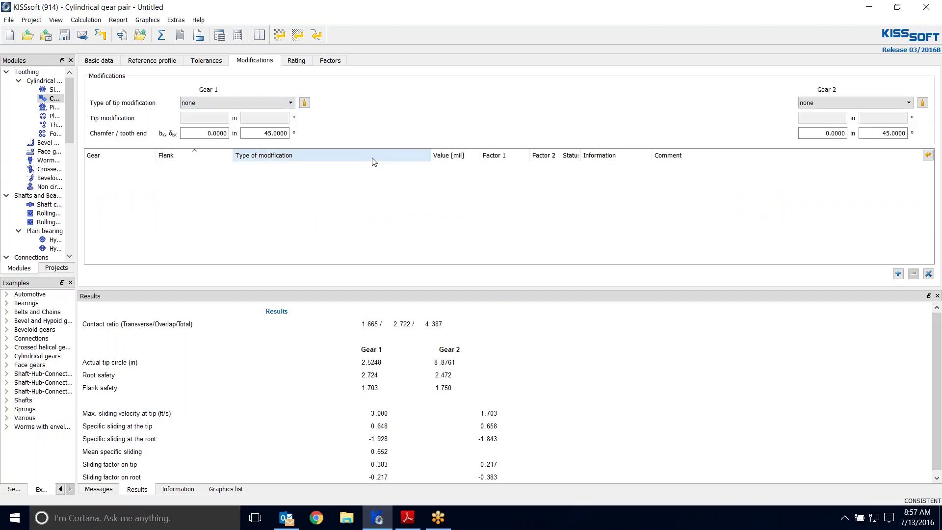
left_click(330, 61)
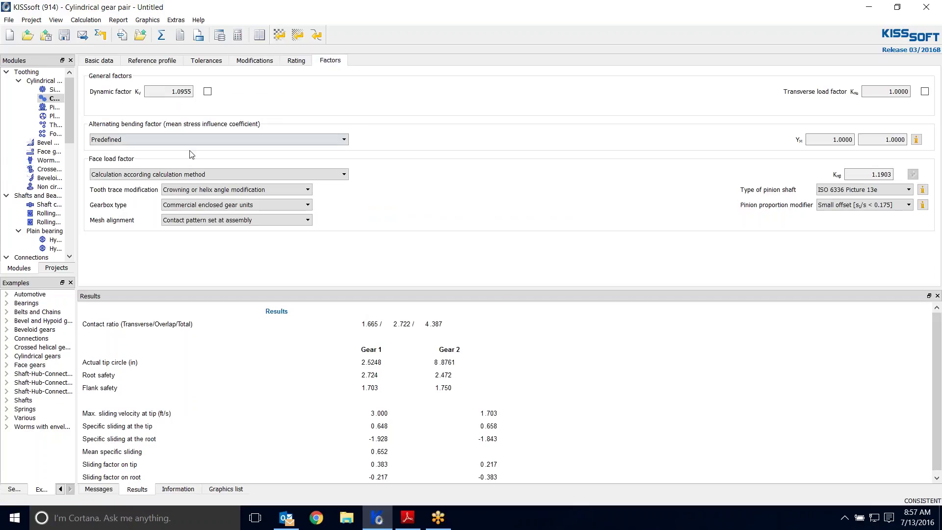
left_click(343, 176)
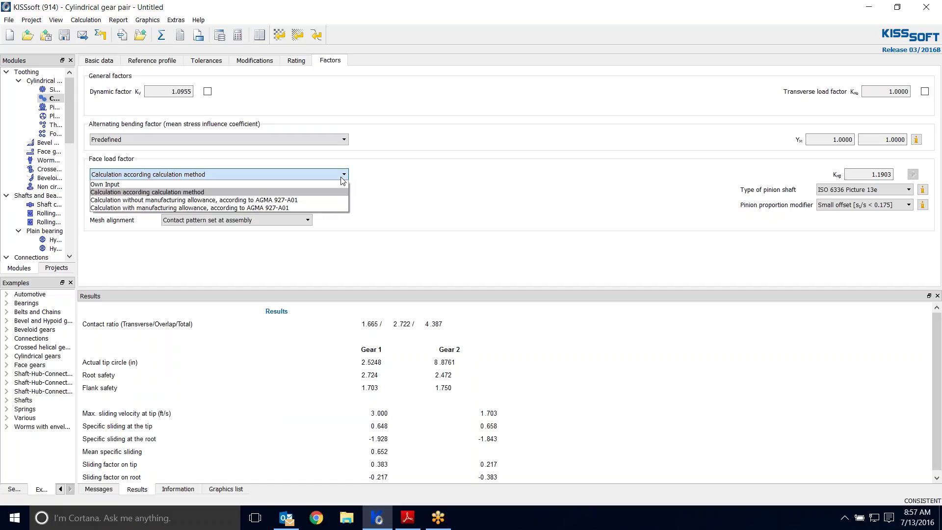
left_click(433, 174)
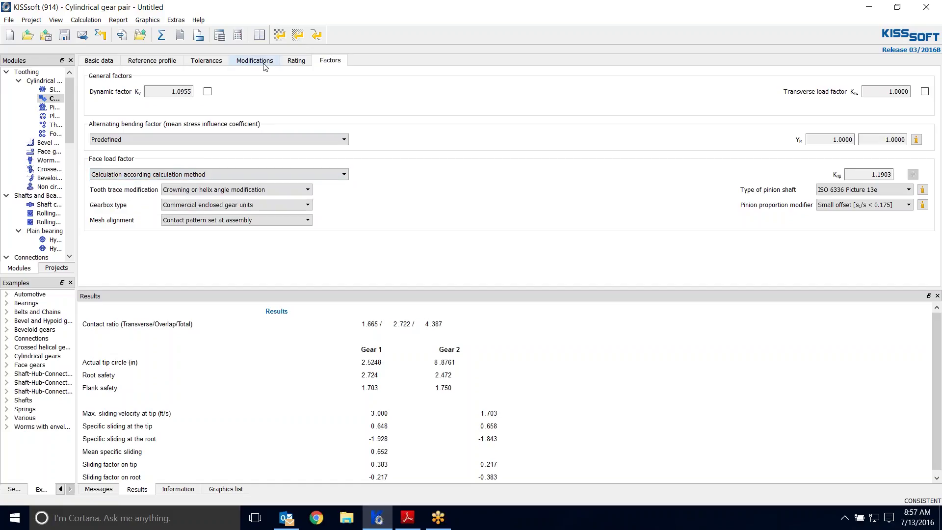
- Try to size the crowning according to ISO 6336-1 Annex B with 50% manufacturing allowances under the AGMA method, and leave the sizing
left_click(244, 63)
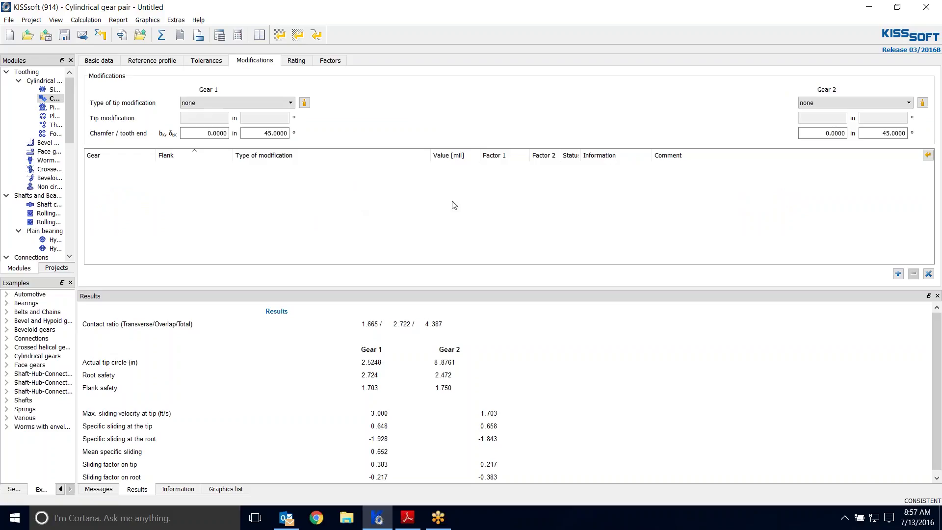
left_click(928, 155)
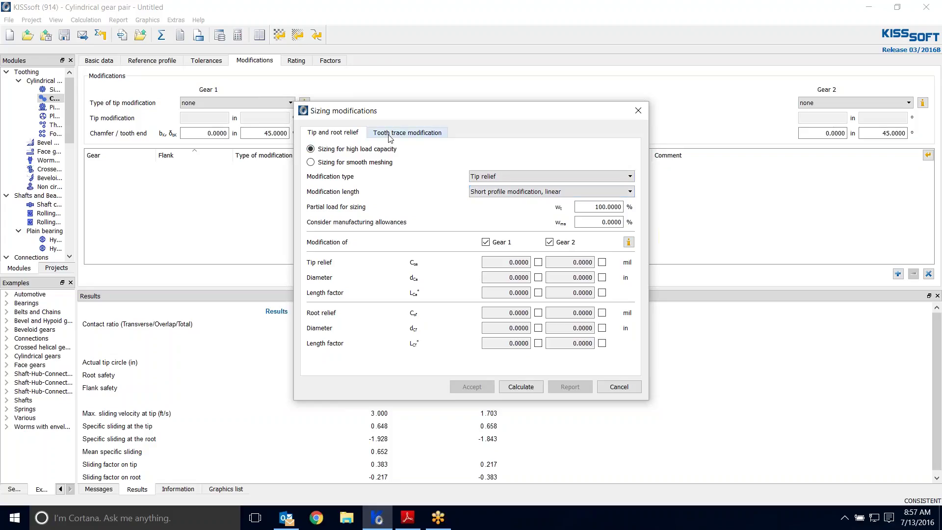
left_click(413, 133)
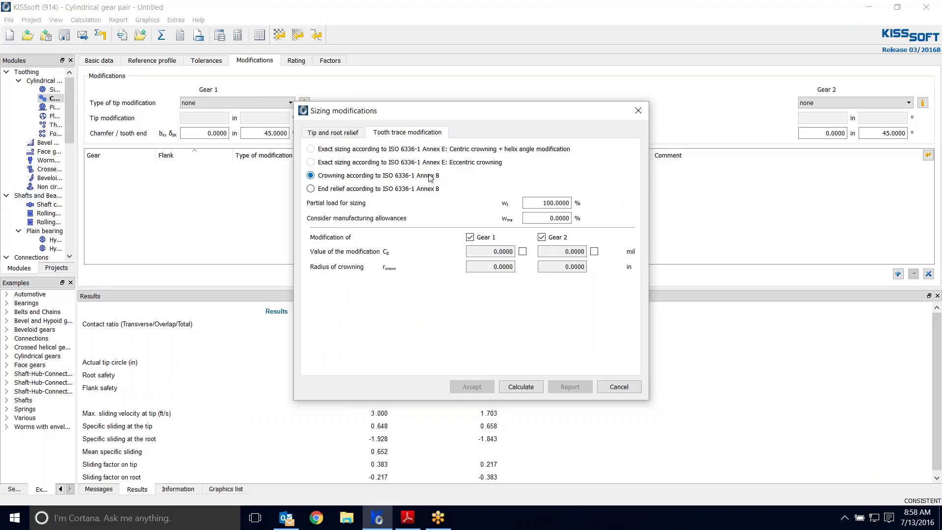
double_click(548, 219)
type("50")
left_click(525, 390)
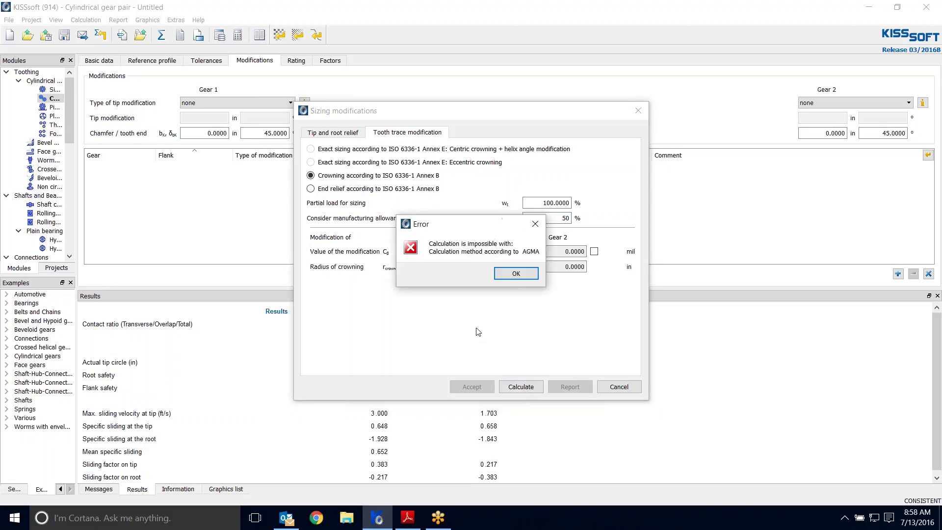
left_click(508, 277)
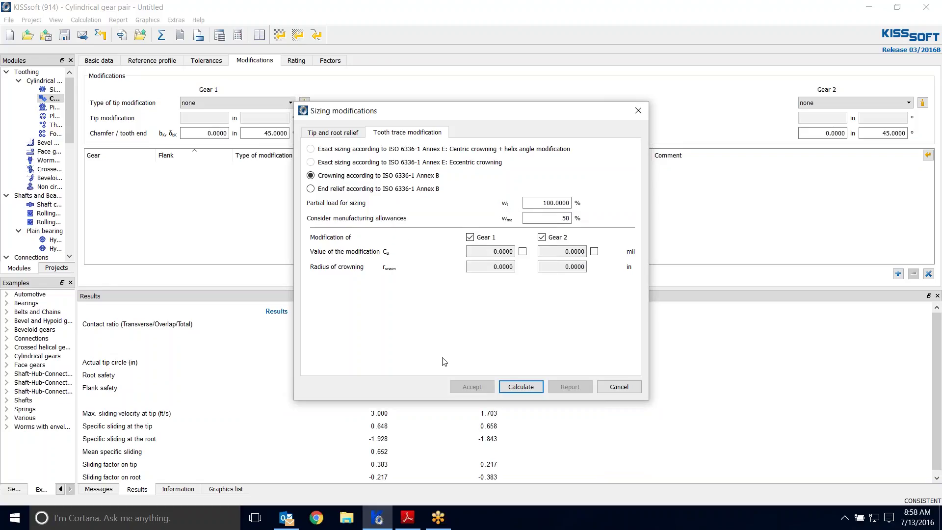
left_click(620, 387)
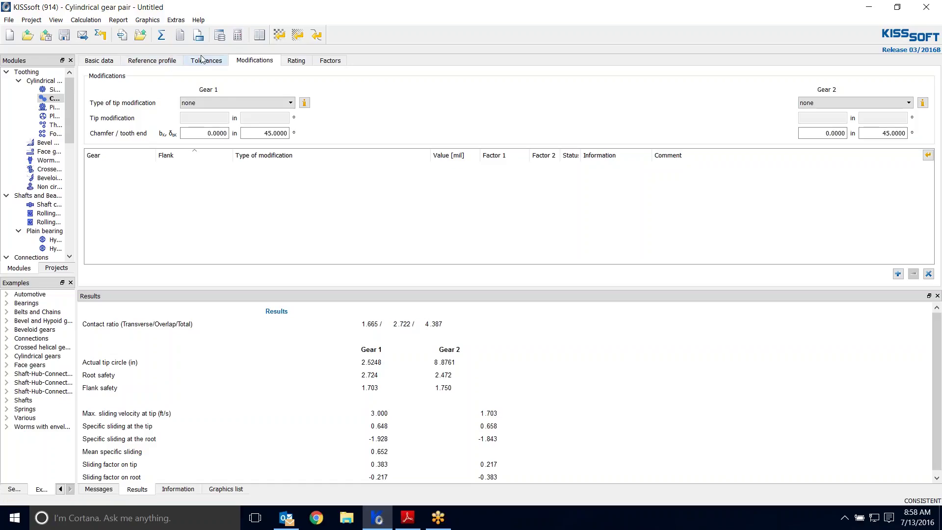
- Review the system data in the strength details of the rating and close them without changes
left_click(297, 63)
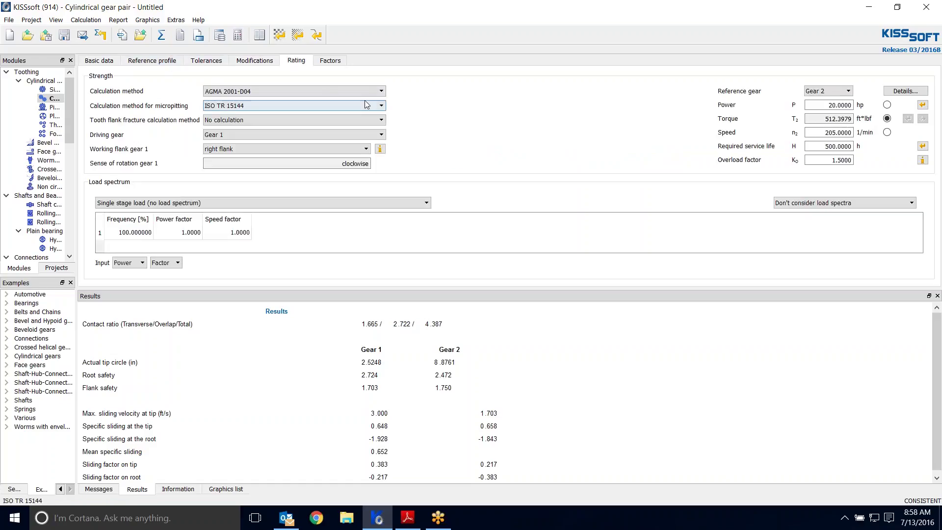
left_click(905, 91)
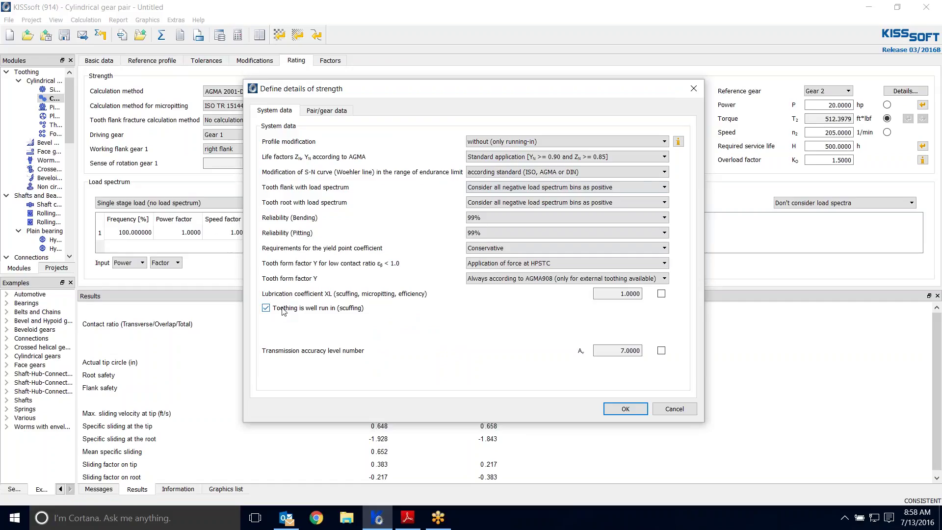
left_click(694, 90)
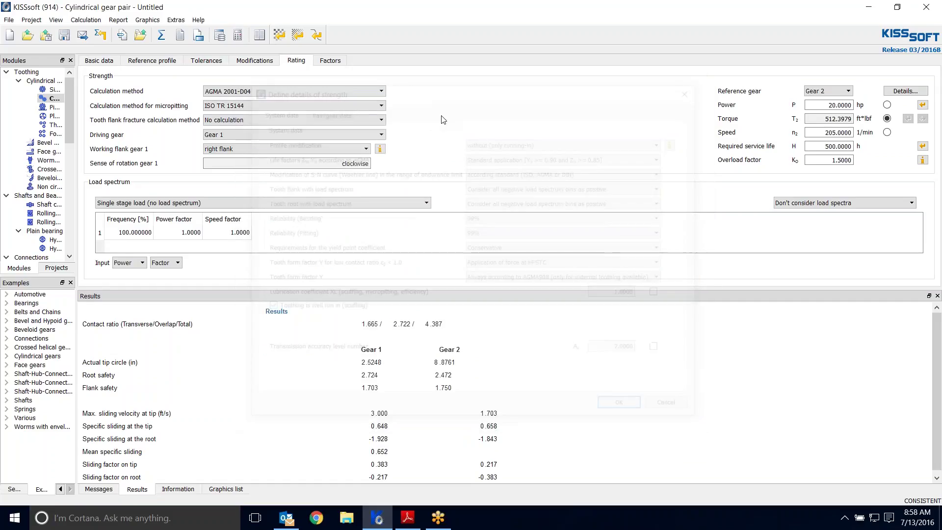
- Switch the strength calculation method to ISO 6336:2006 Method B, run the calculation and dismiss the notice
left_click(309, 91)
left_click(310, 115)
left_click(160, 39)
left_click(564, 297)
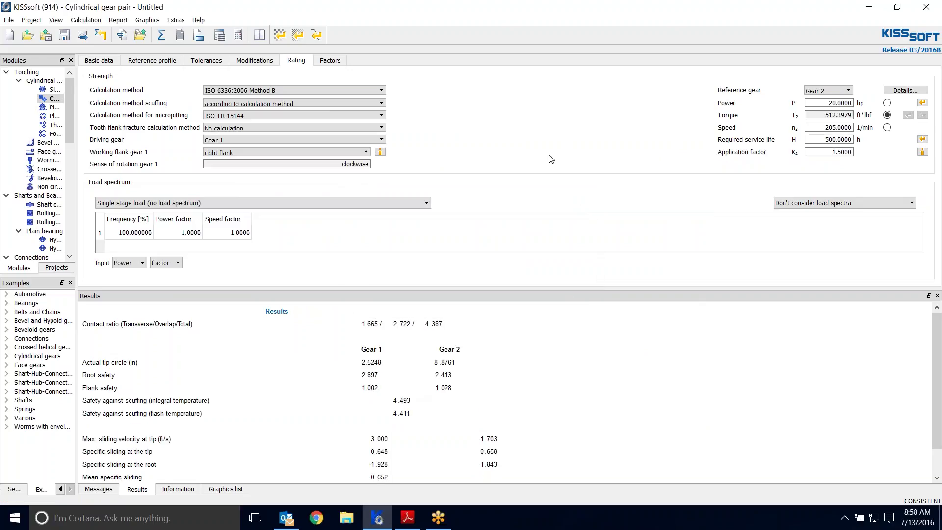
- Size the crowning of both gears according to ISO 6336-1 Annex B at 100% partial load, accept it and run the calculation
left_click(256, 65)
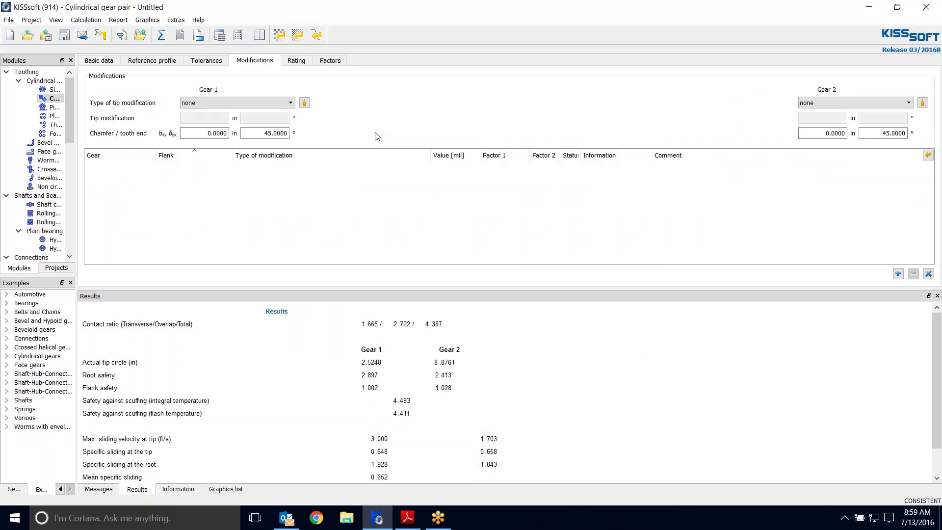
left_click(929, 156)
left_click(414, 136)
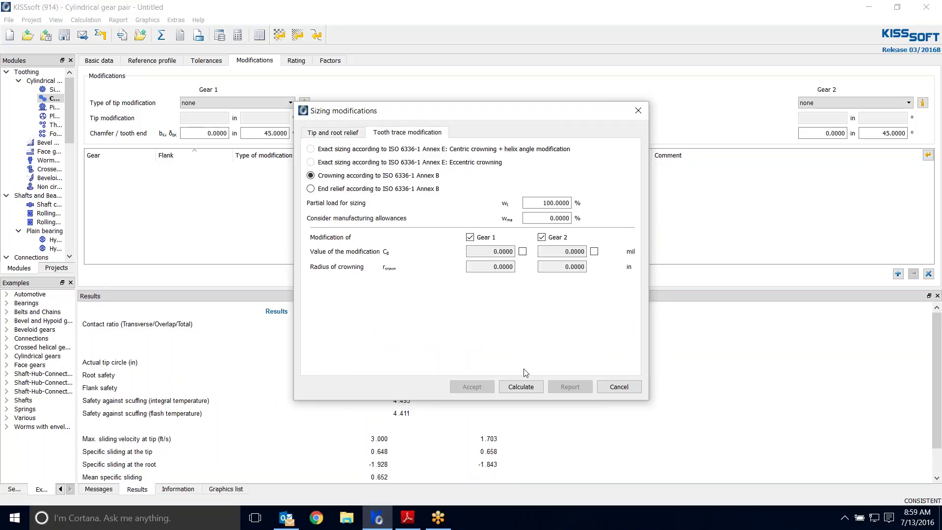
left_click(521, 387)
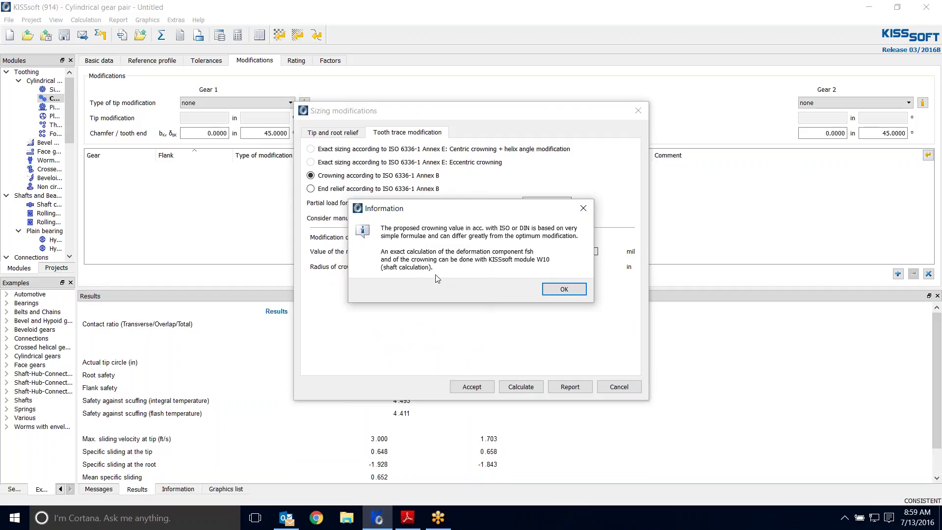
left_click(552, 291)
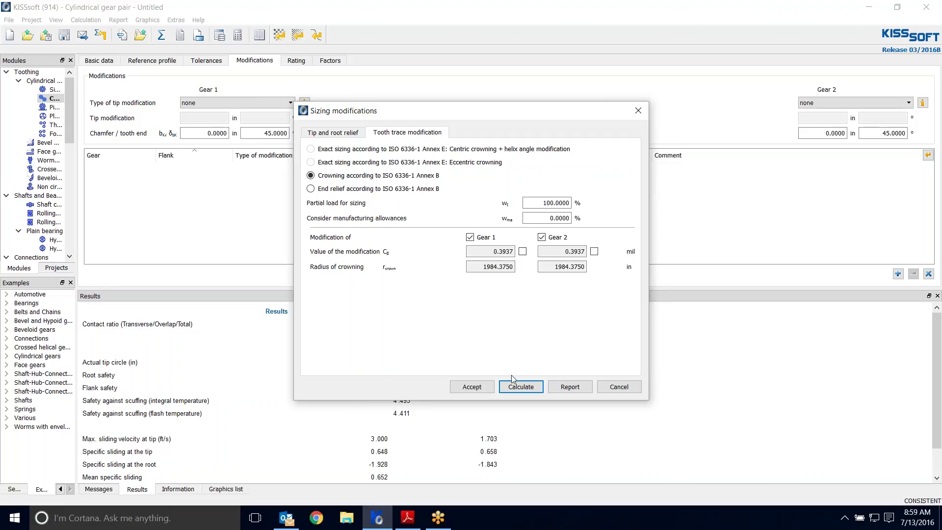
left_click(481, 387)
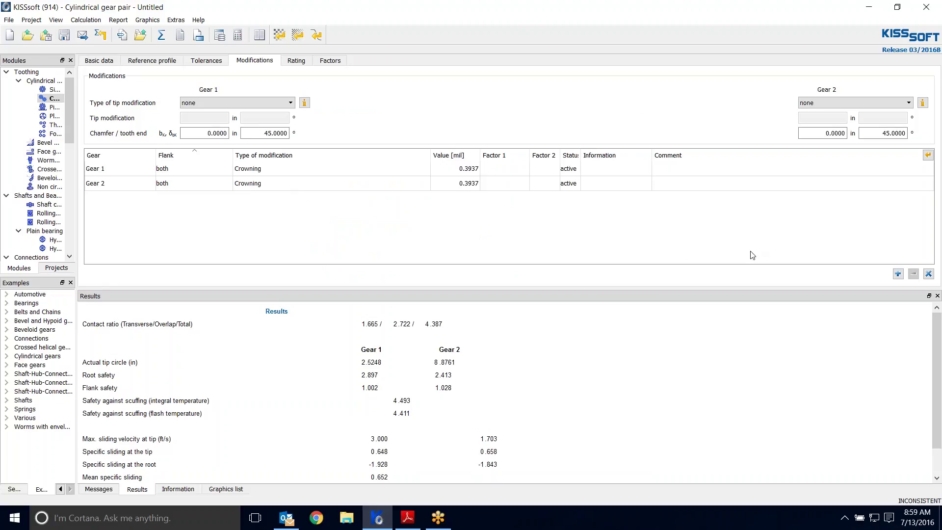
left_click(161, 35)
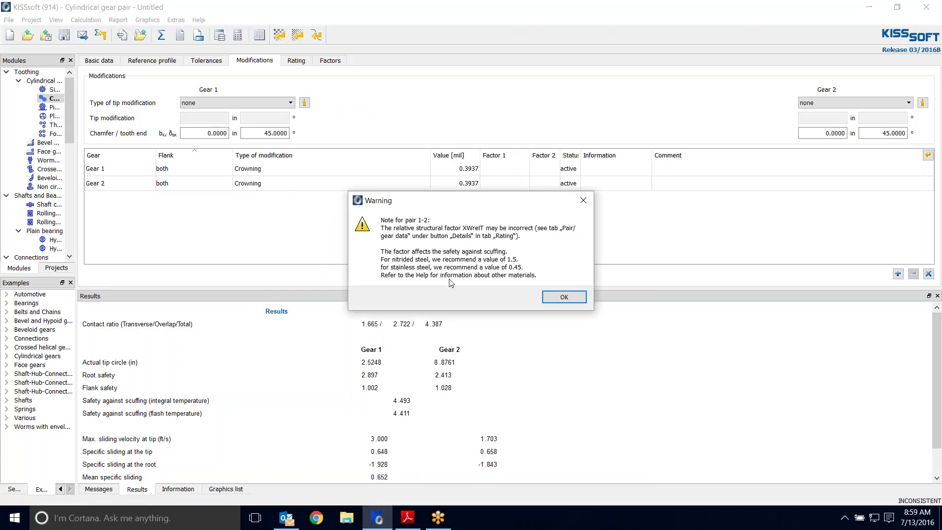
left_click(545, 296)
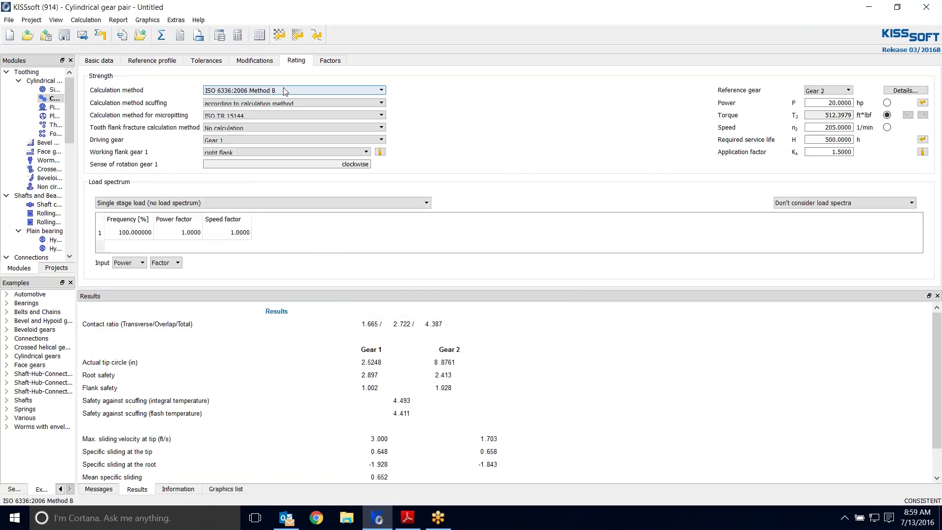
- Set the strength calculation method back to AGMA 2001-D04 and recalculate, dismissing the material data notices
left_click(267, 90)
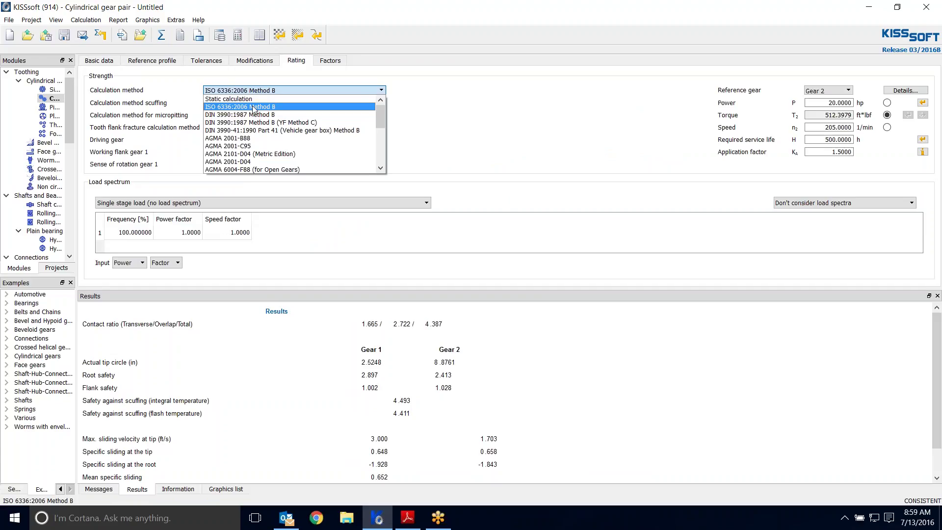
left_click(254, 162)
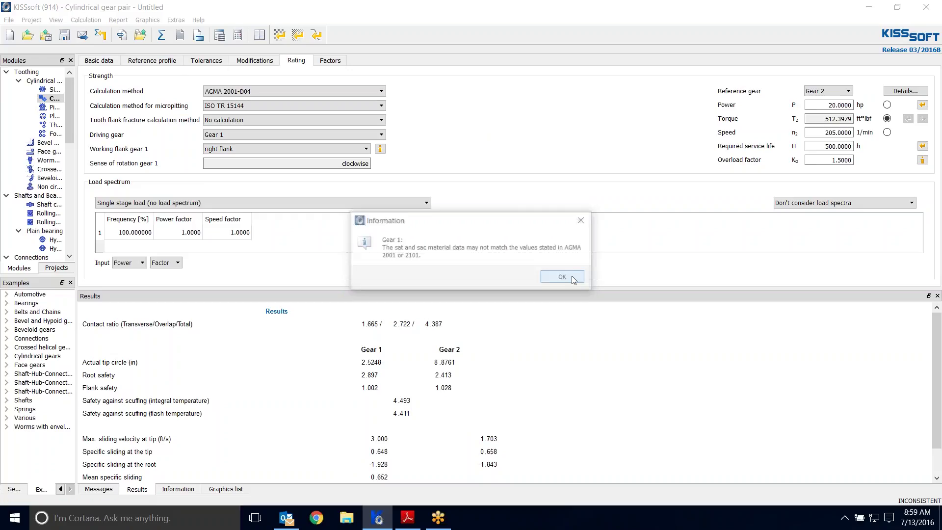
left_click(565, 277)
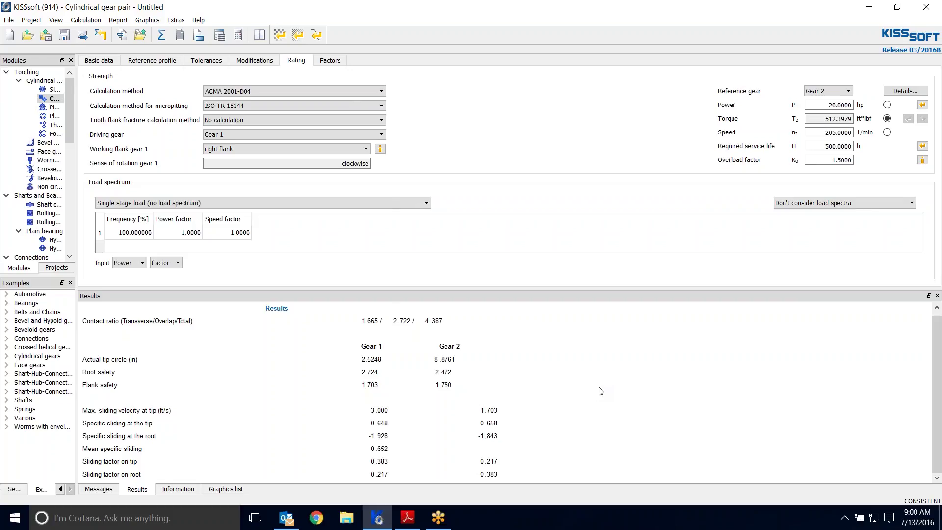
- Review the gear pair's basic data, reference profile, tolerances, modifications, rating and factors inputs
left_click(97, 61)
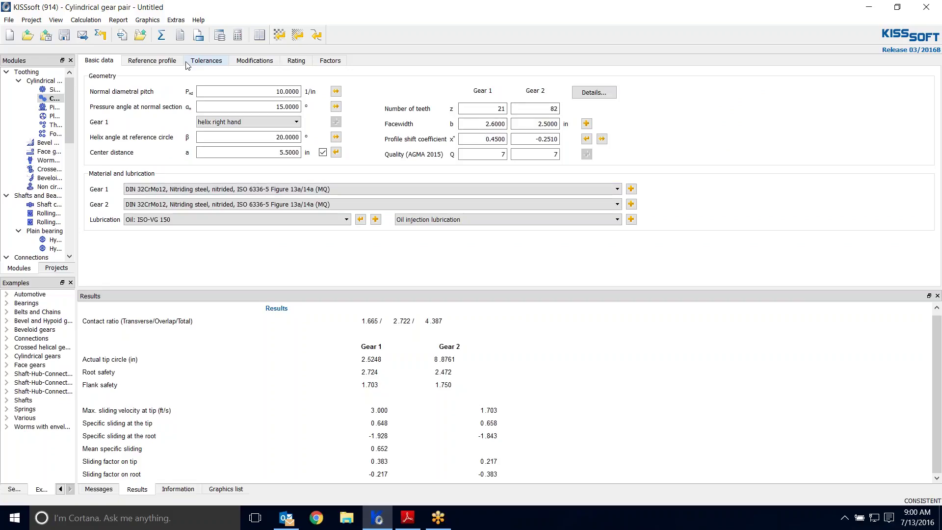
left_click(152, 63)
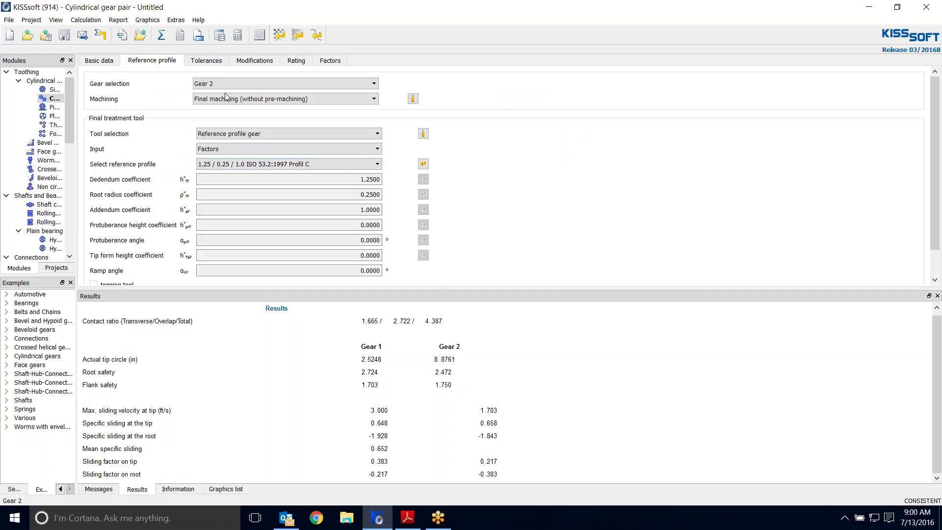
left_click(213, 60)
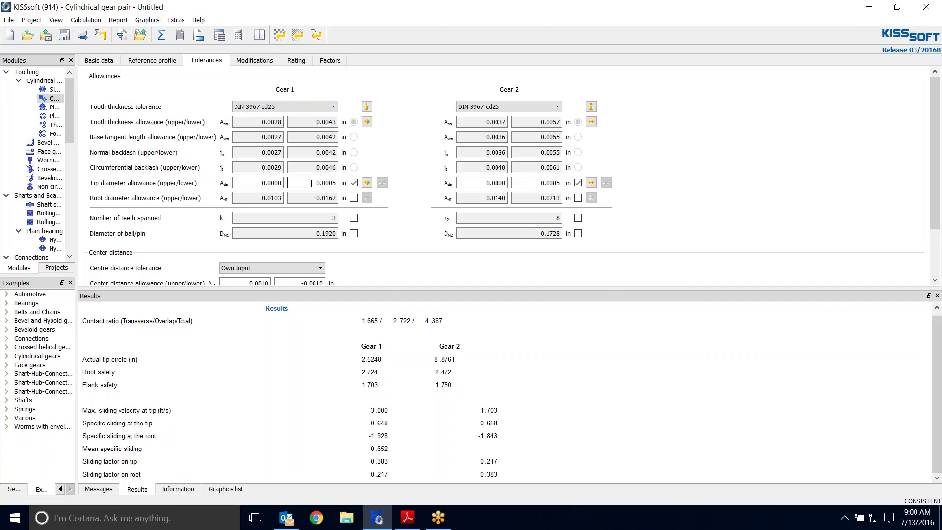
scroll(385, 237, "down", 3)
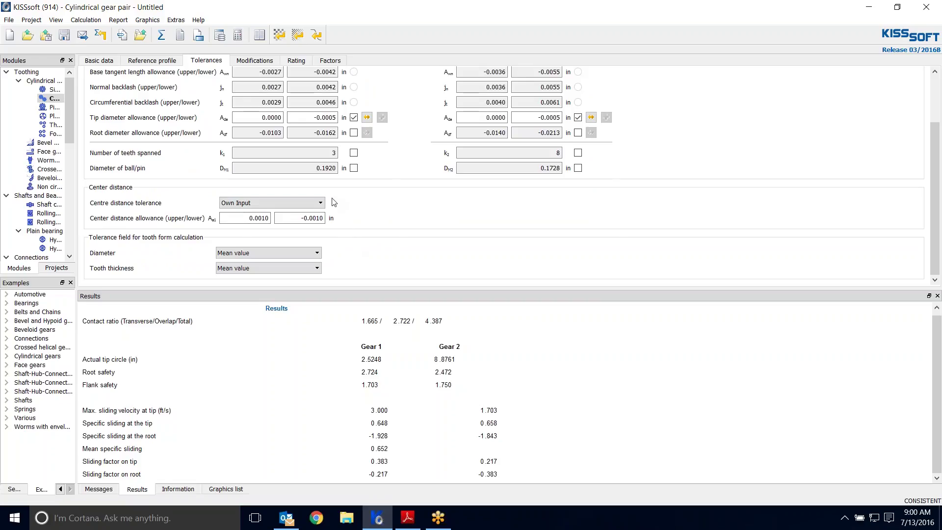
left_click(238, 61)
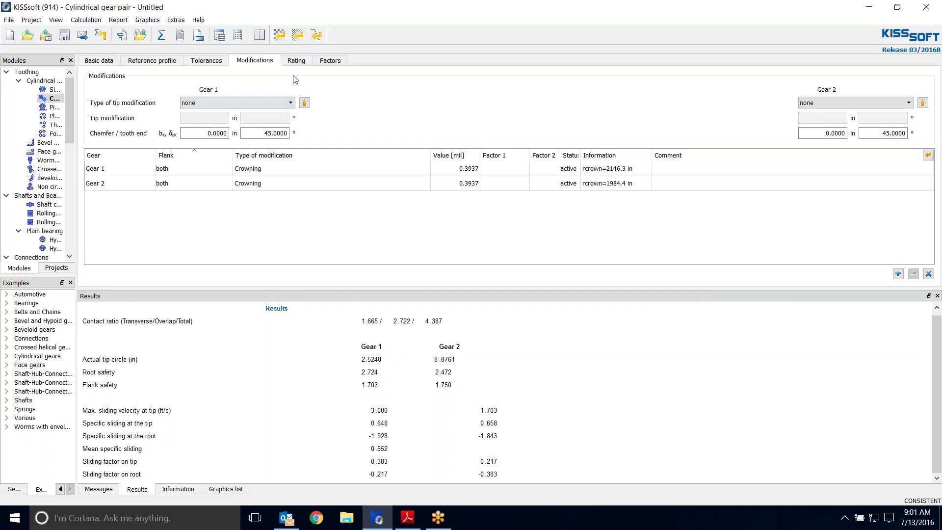
left_click(296, 61)
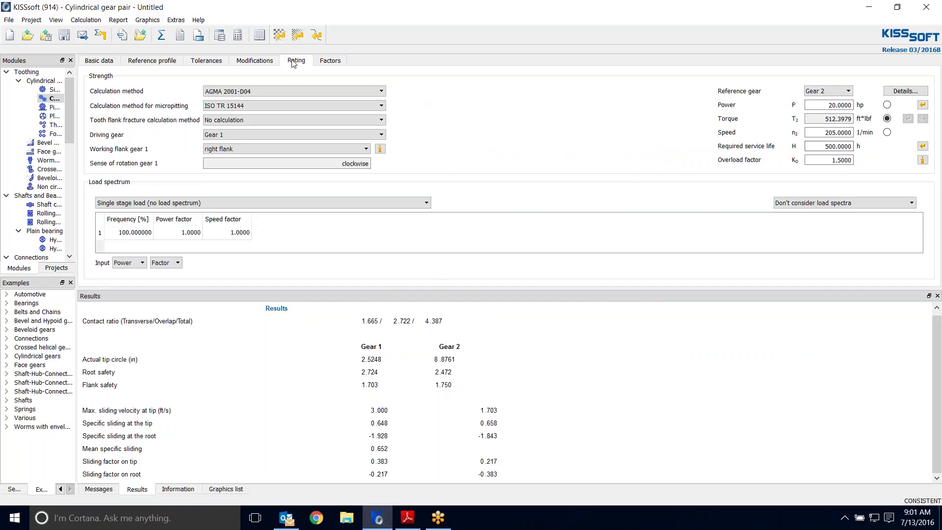
left_click(329, 62)
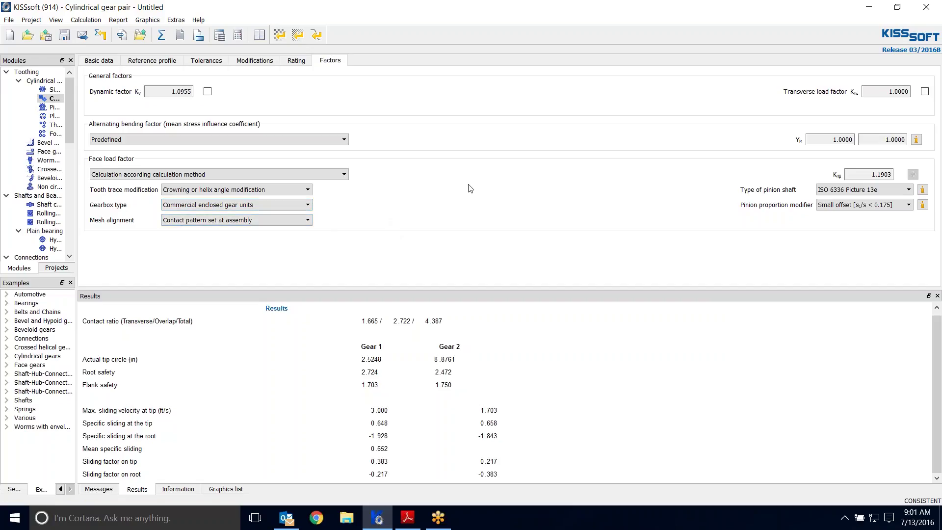
left_click(99, 61)
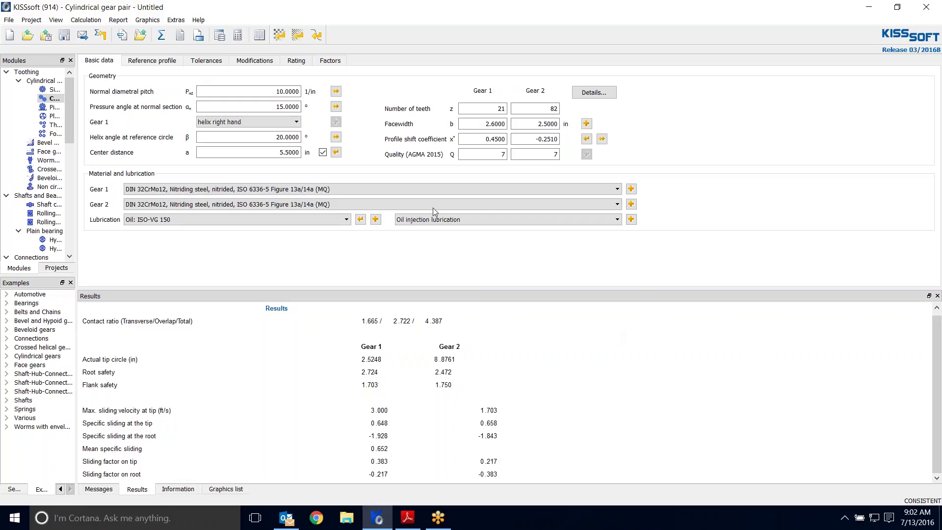
- Show the 2D geometry of the gear meshing and enlarge its drawing area to inspect the tooth contact
left_click(148, 21)
mouse_move(155, 35)
left_click(231, 32)
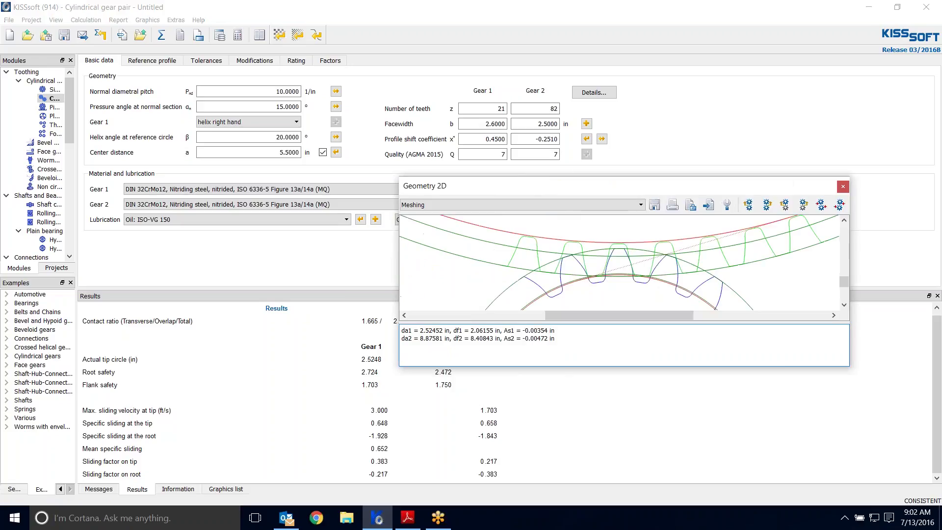
left_click_drag(641, 325, 643, 412)
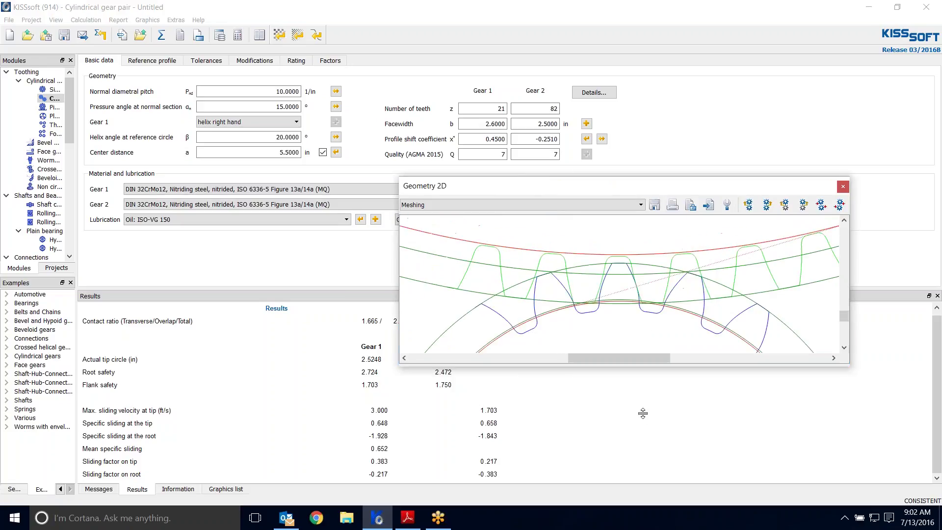
left_click_drag(638, 369, 638, 493)
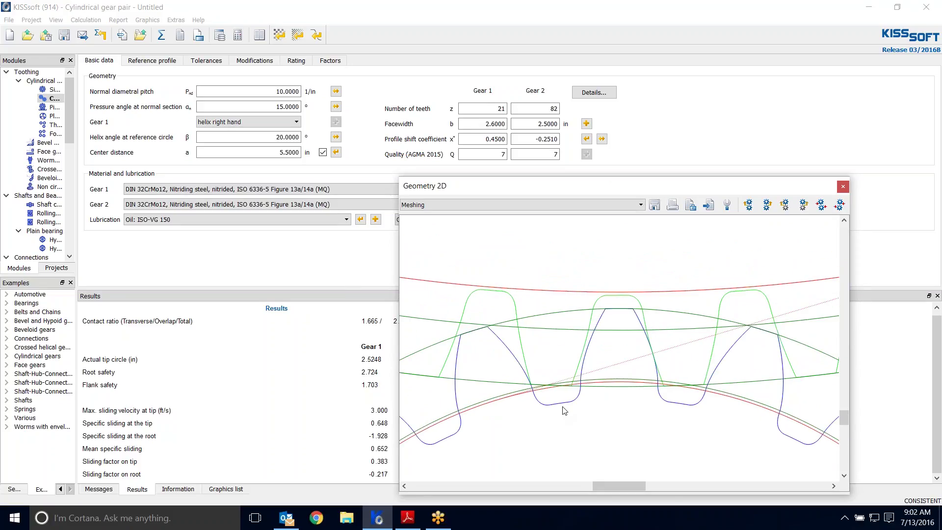
- View the cutter/tool graphic of gear 2, the manufacturing graphic of gear 1 and the profile diagram of gear 1
left_click(584, 206)
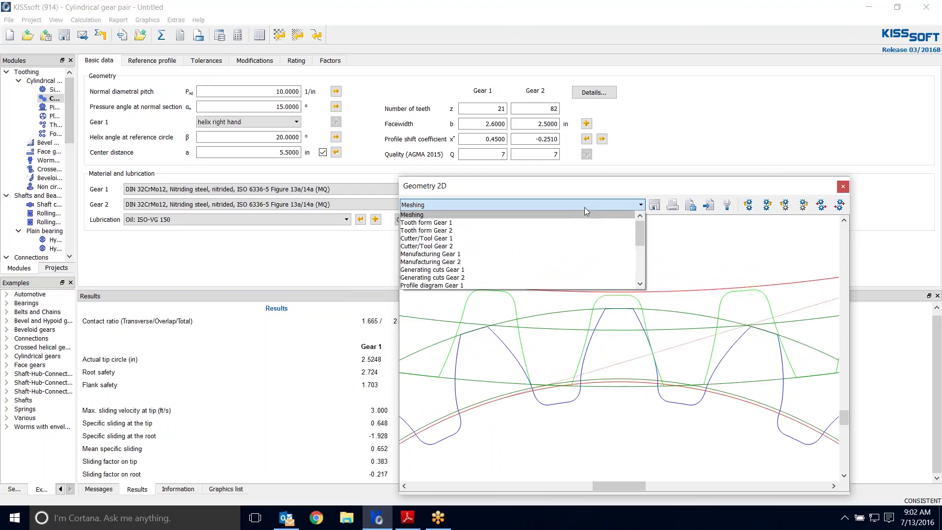
left_click(558, 245)
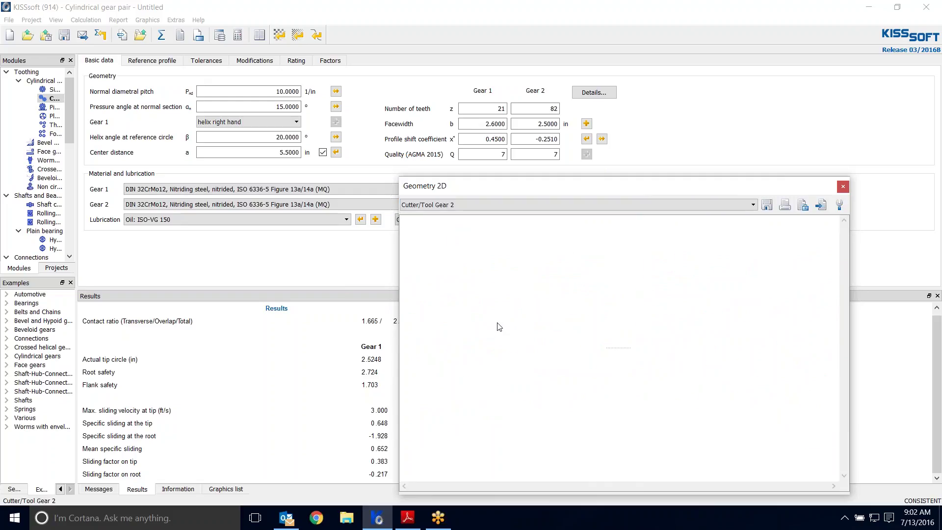
left_click_drag(712, 185, 701, 112)
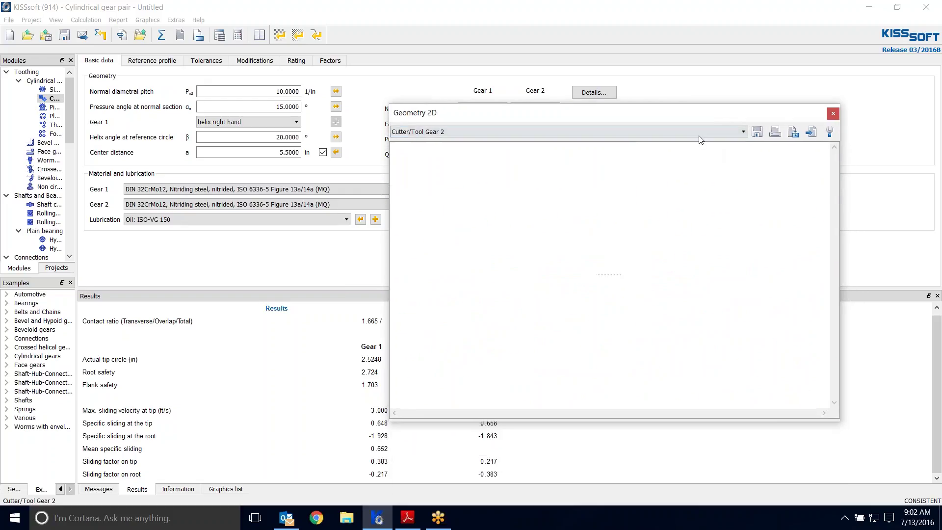
left_click(700, 132)
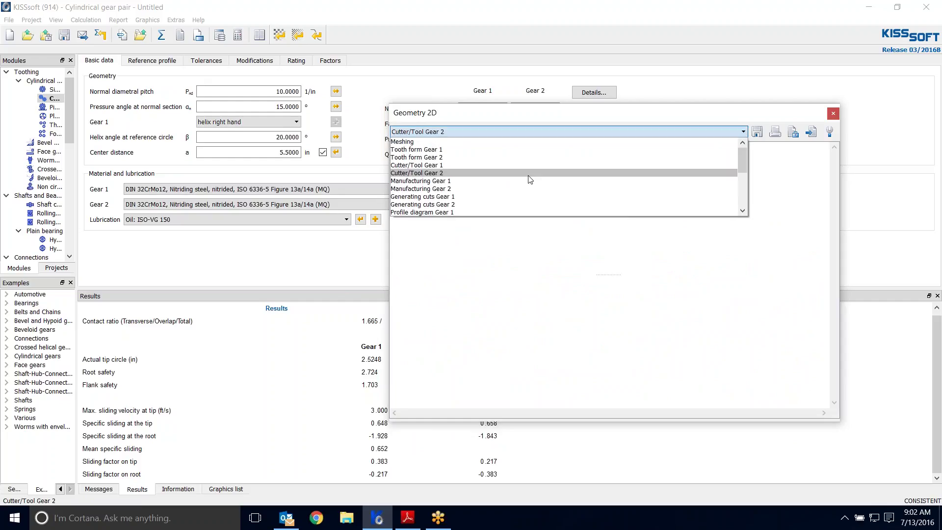
left_click(523, 180)
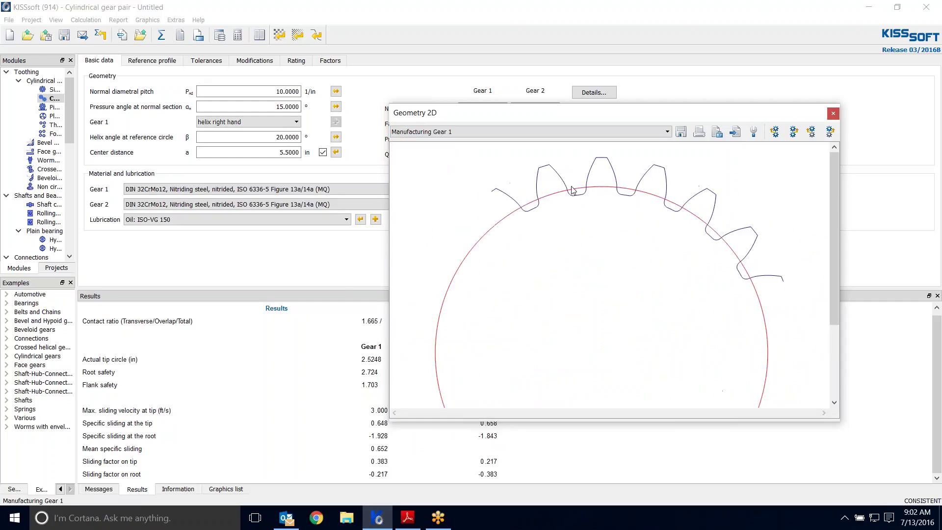
left_click(610, 133)
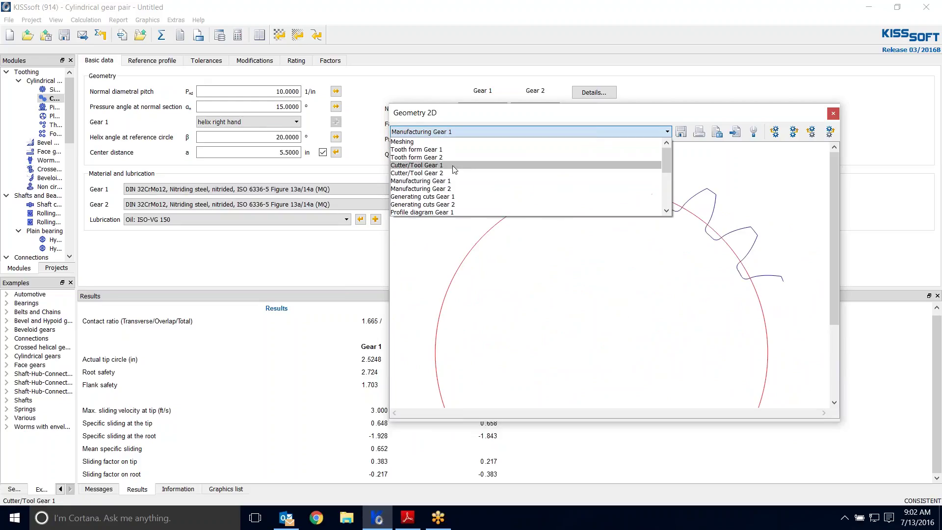
left_click(437, 213)
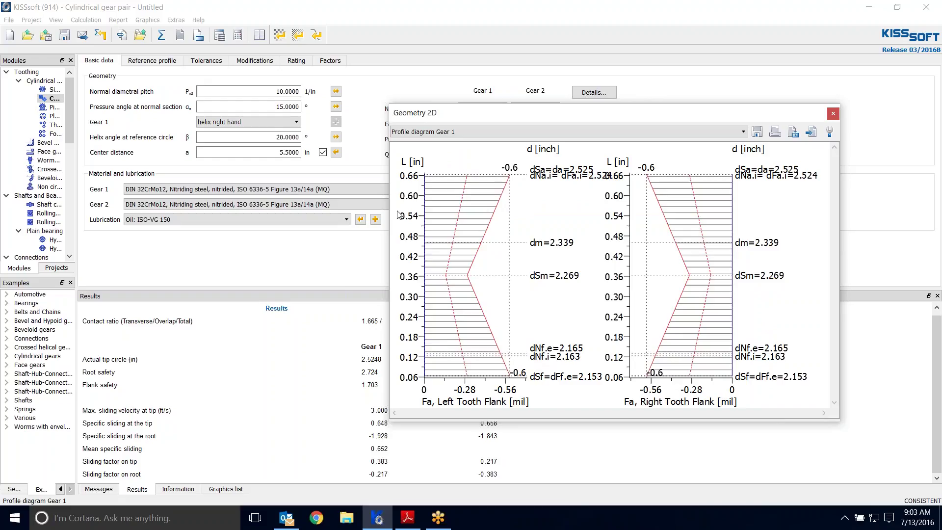
left_click(219, 36)
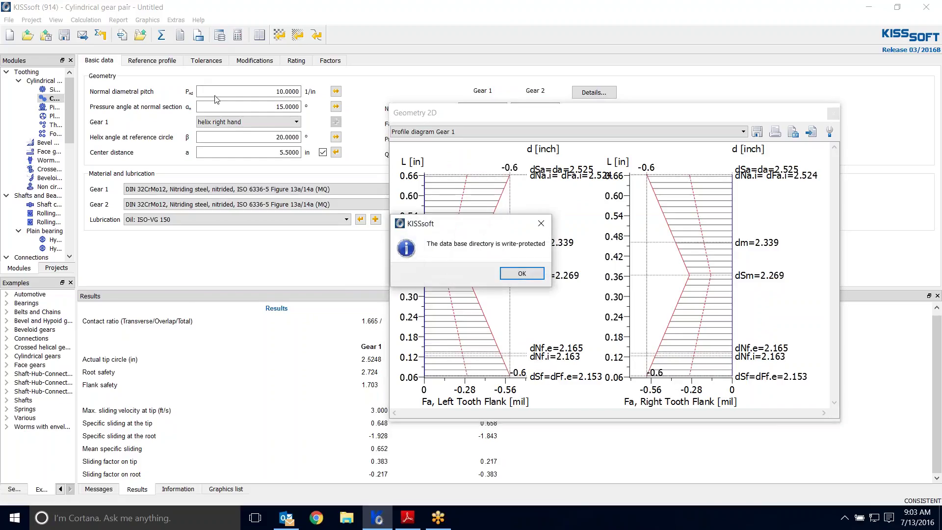
left_click(522, 274)
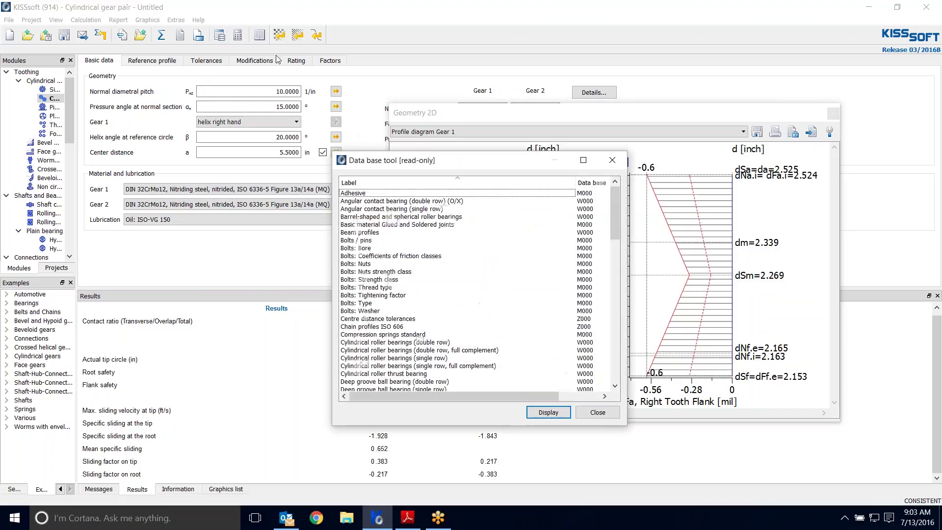
left_click(608, 161)
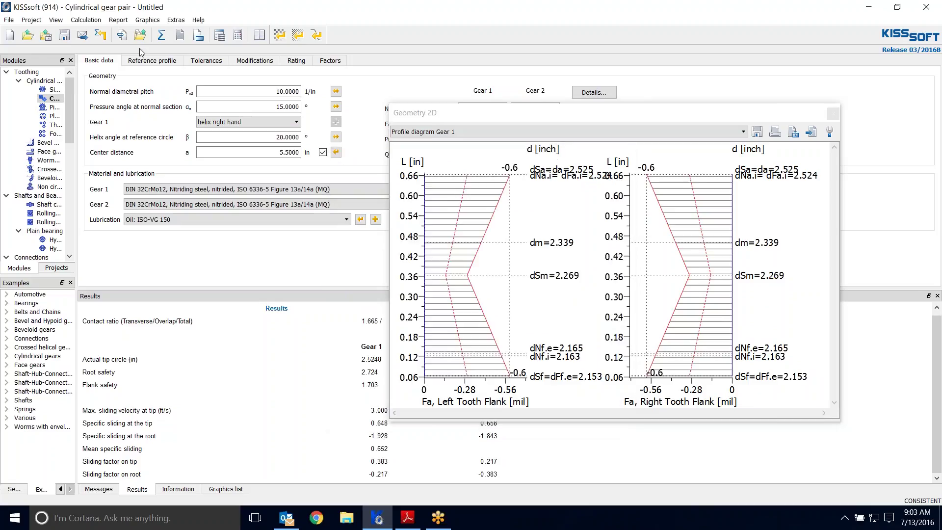
- In the module-specific diagram settings, enable using TIF, SAP, EAP instead of dFf, dNf, dNa
left_click(198, 35)
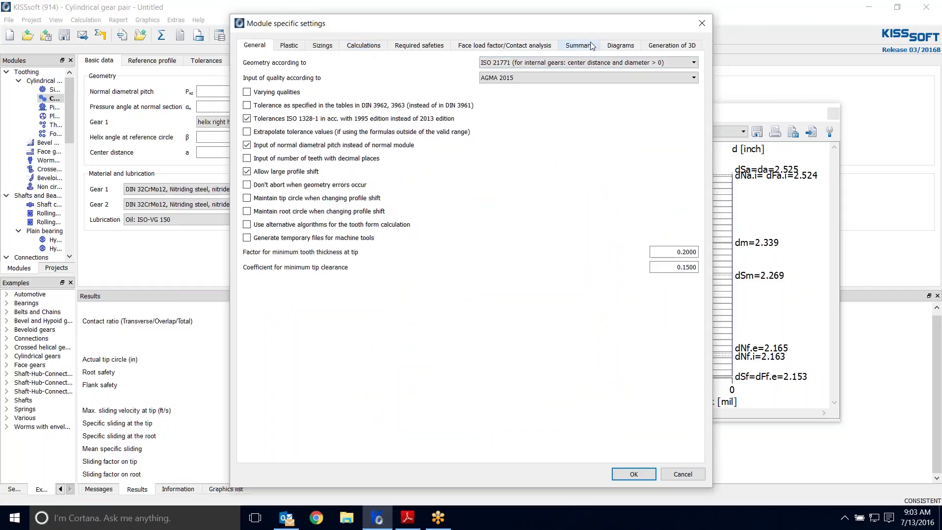
left_click(580, 47)
left_click(502, 46)
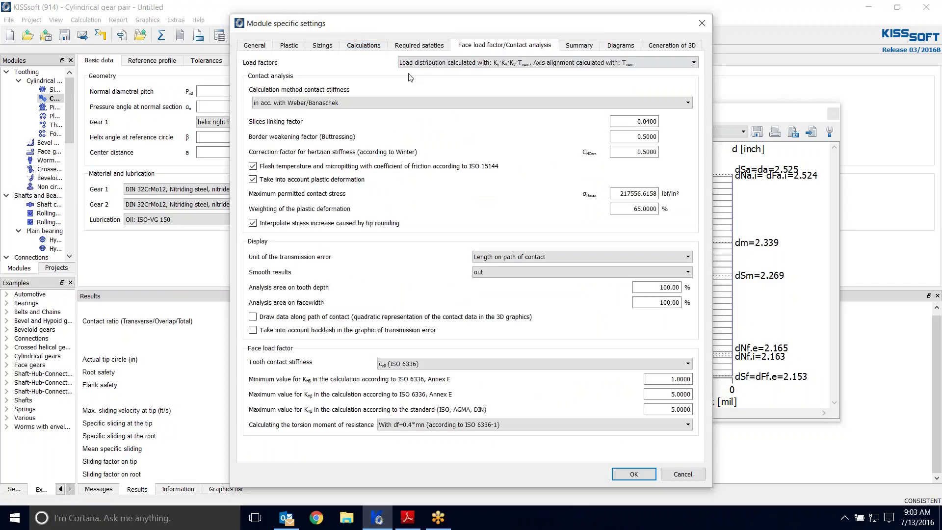
left_click(378, 47)
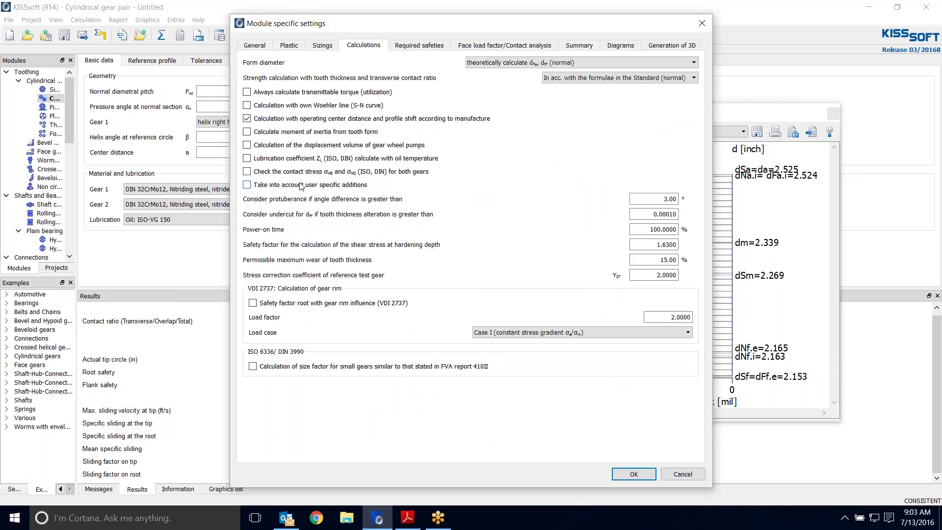
left_click(253, 45)
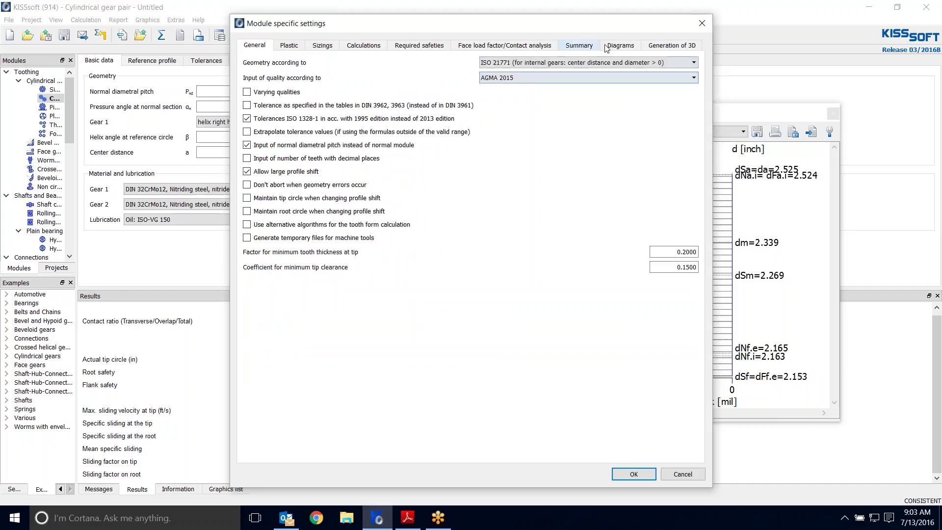
left_click(621, 47)
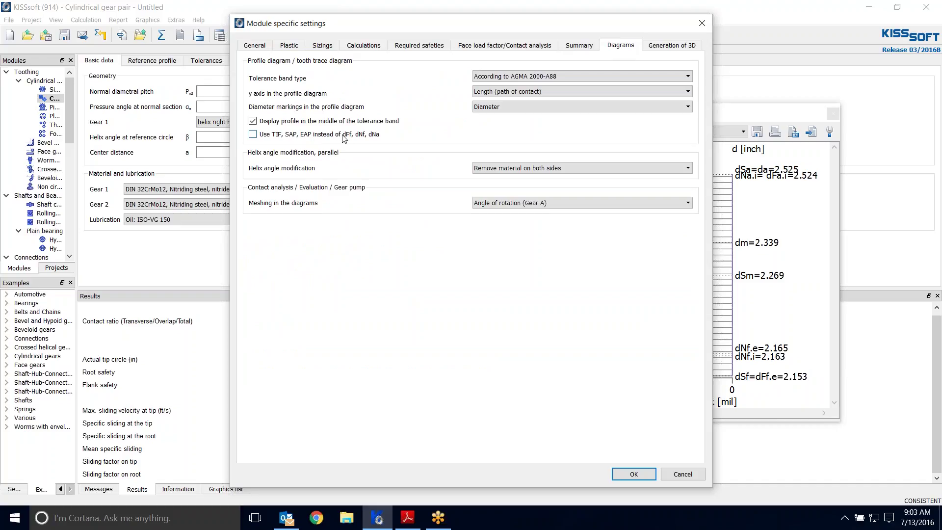
left_click(257, 134)
- Keep Diameter markings, disable displaying the profile in the middle of the tolerance band, accept the settings and recalculate, dismissing the material notice
left_click(511, 111)
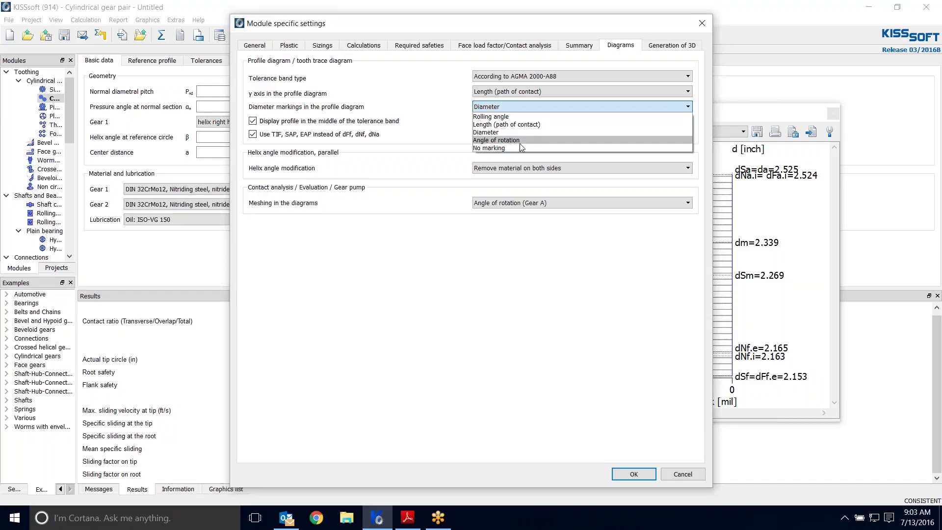
left_click(495, 135)
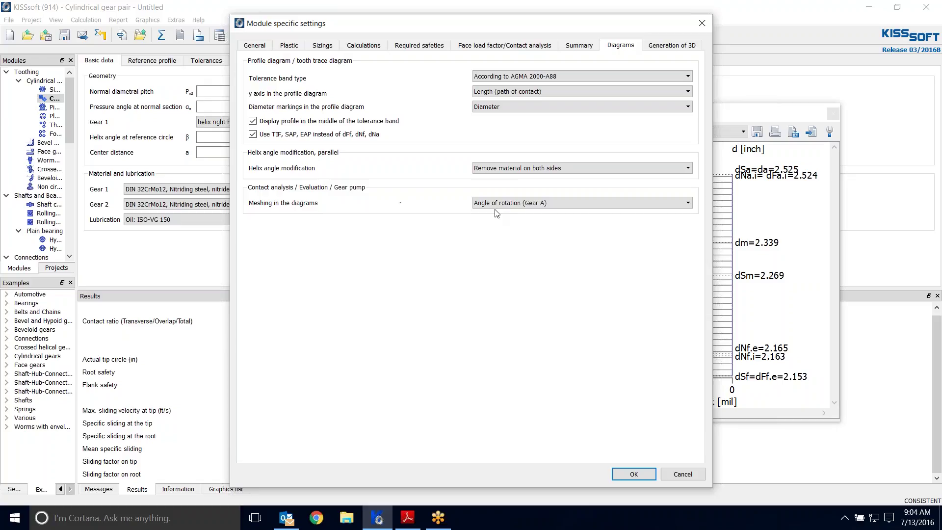
left_click(504, 167)
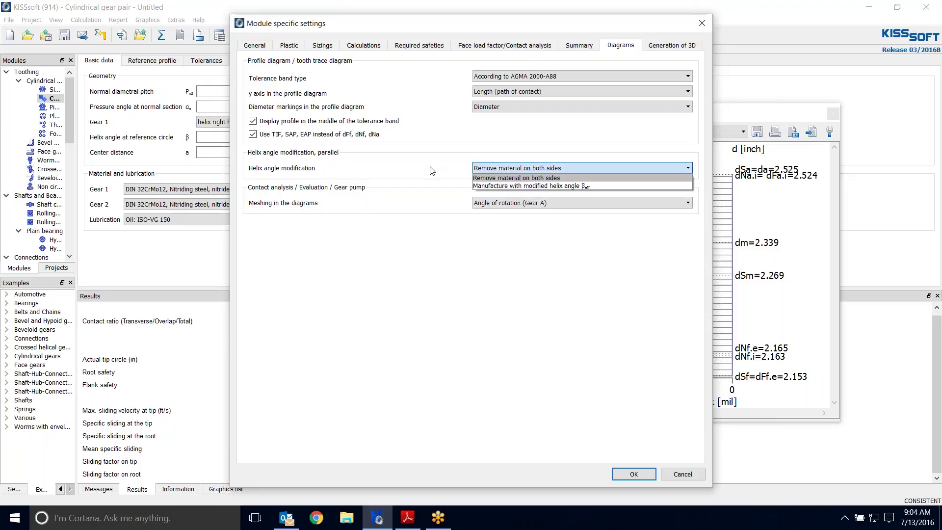
left_click(432, 170)
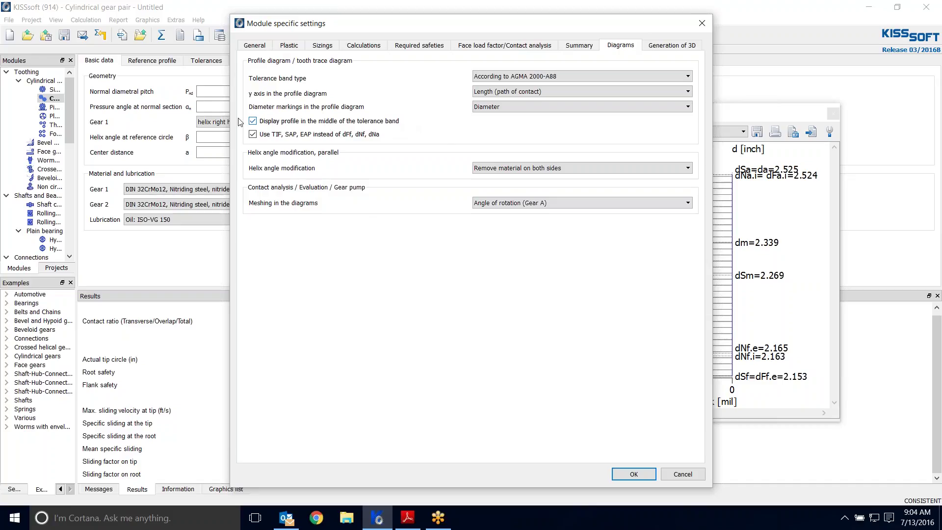
left_click(254, 121)
left_click(626, 479)
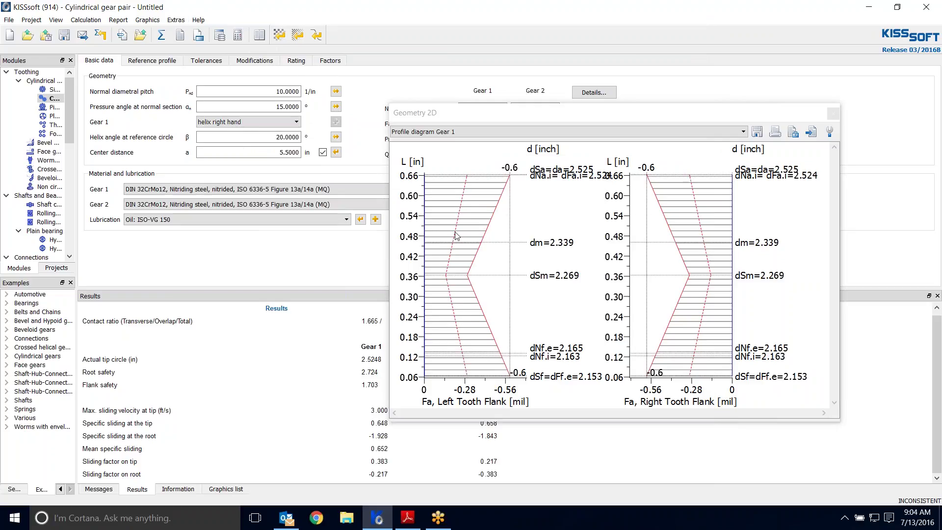
left_click(162, 34)
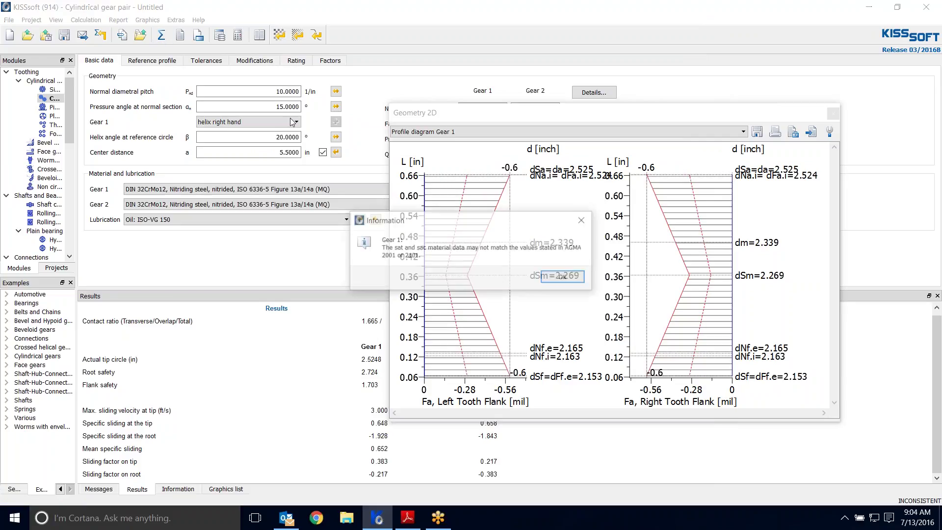
left_click(563, 277)
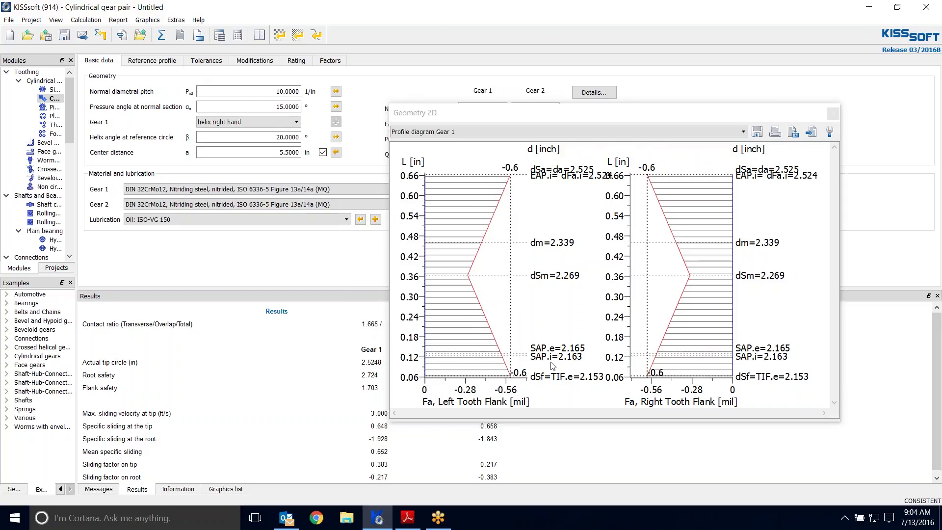
- Examine the updated profile diagram of gear 1 and show the tooth trace diagram of gear 1
scroll(553, 365, "up", 1)
scroll(552, 367, "down", 2)
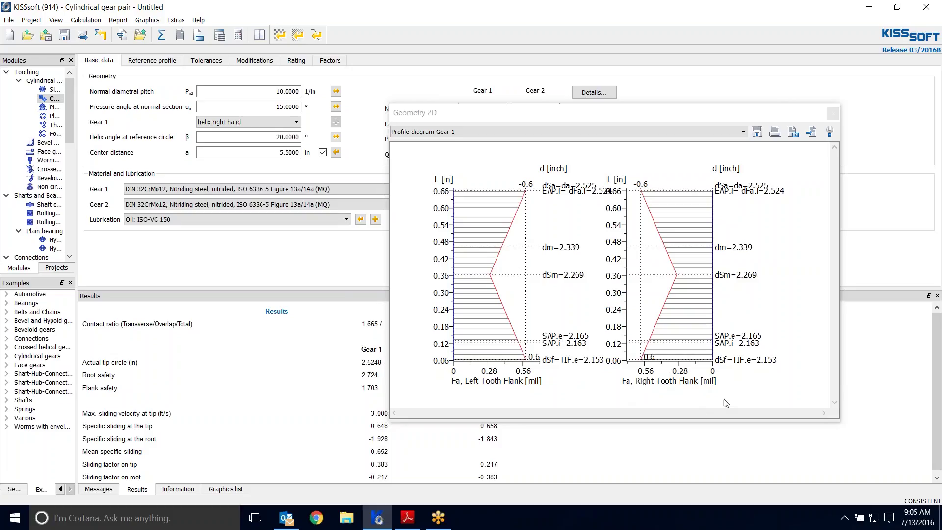
left_click(732, 132)
left_click_drag(742, 167, 741, 192)
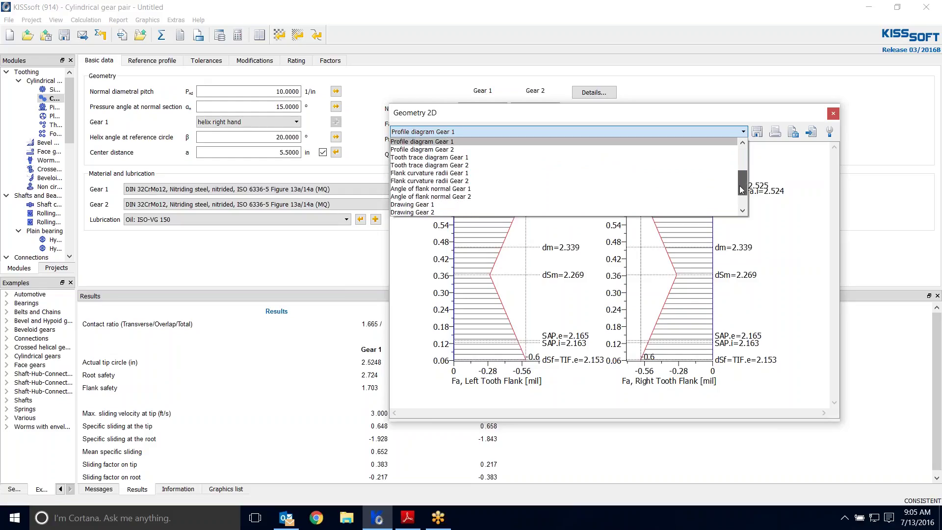
left_click(448, 158)
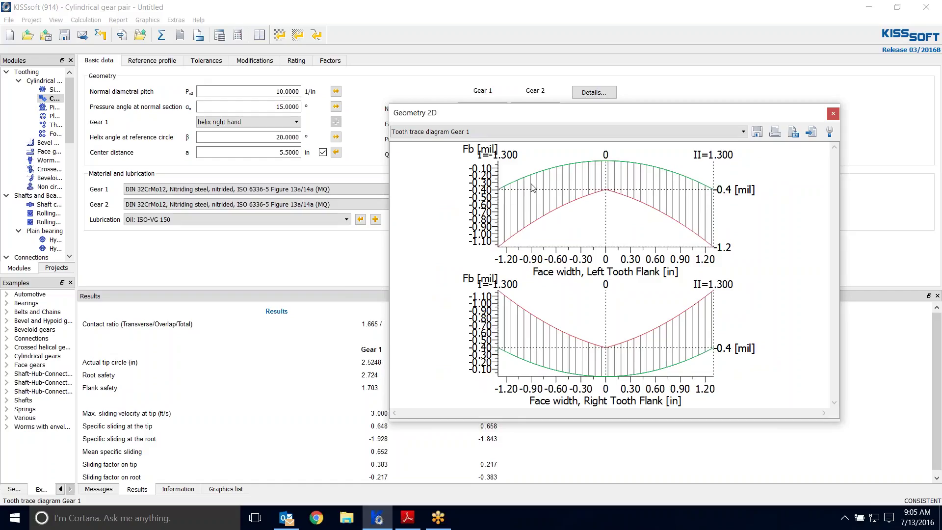
- View the 2D drawings of gear 1 and gear 2
left_click(727, 133)
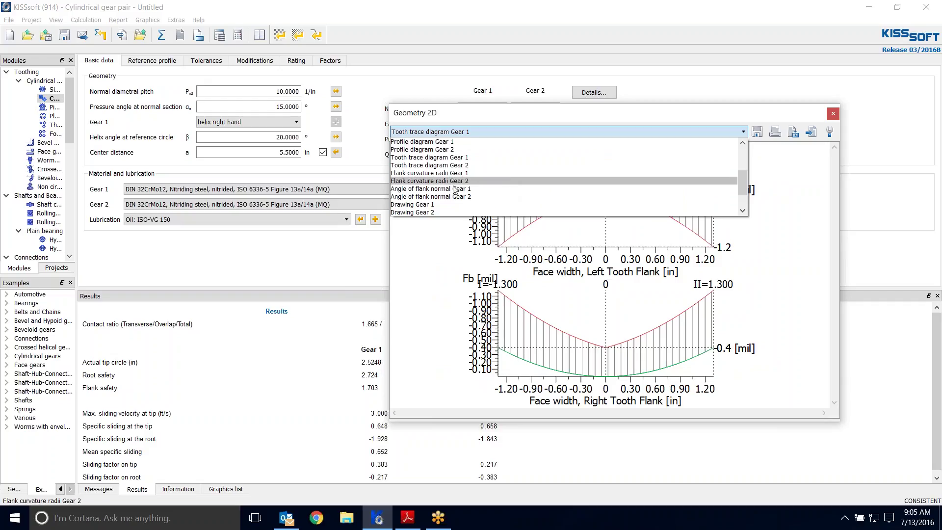
left_click(433, 205)
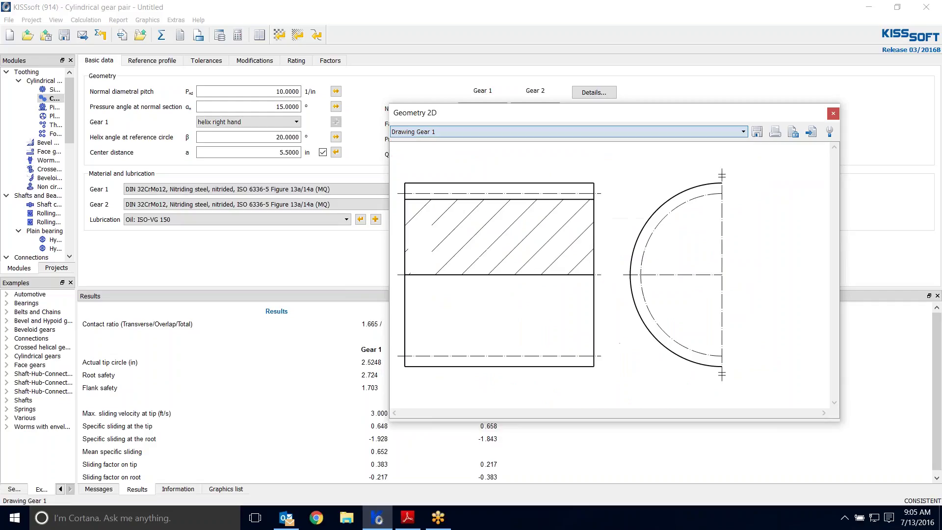
left_click(696, 131)
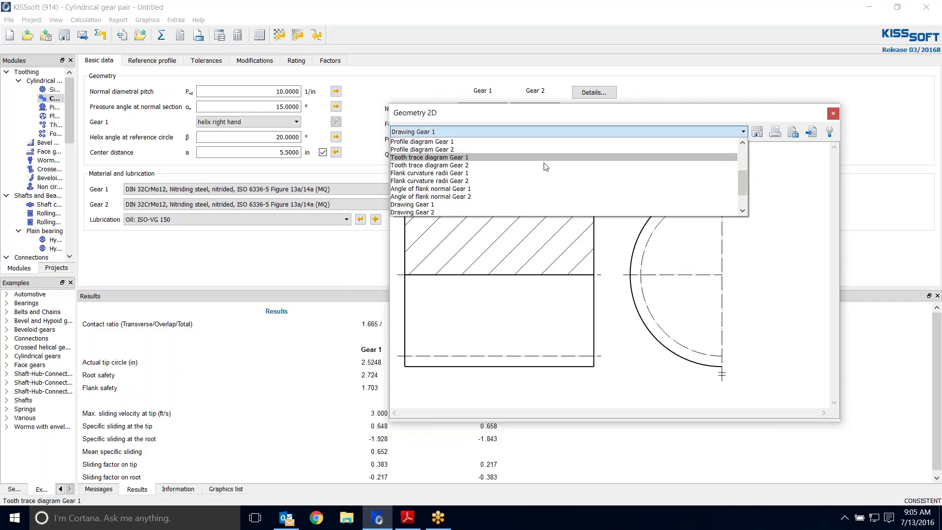
left_click(493, 204)
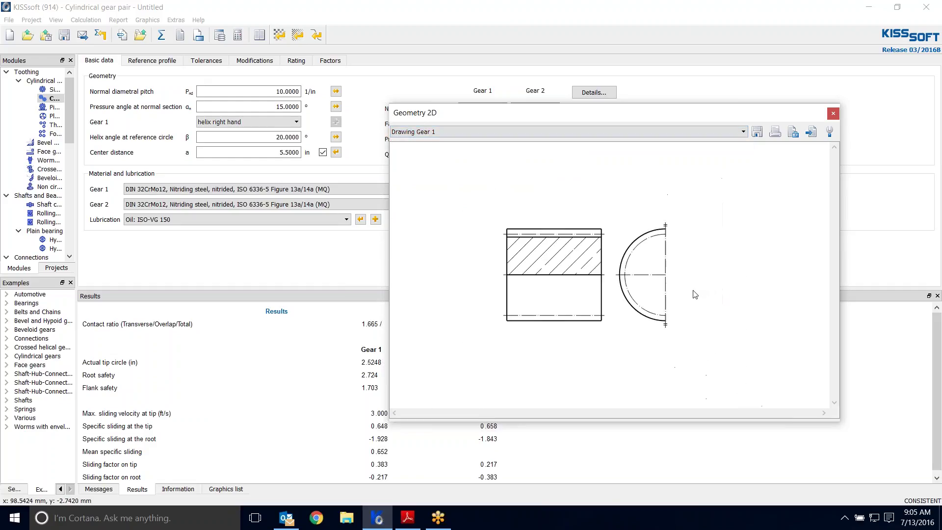
left_click(727, 132)
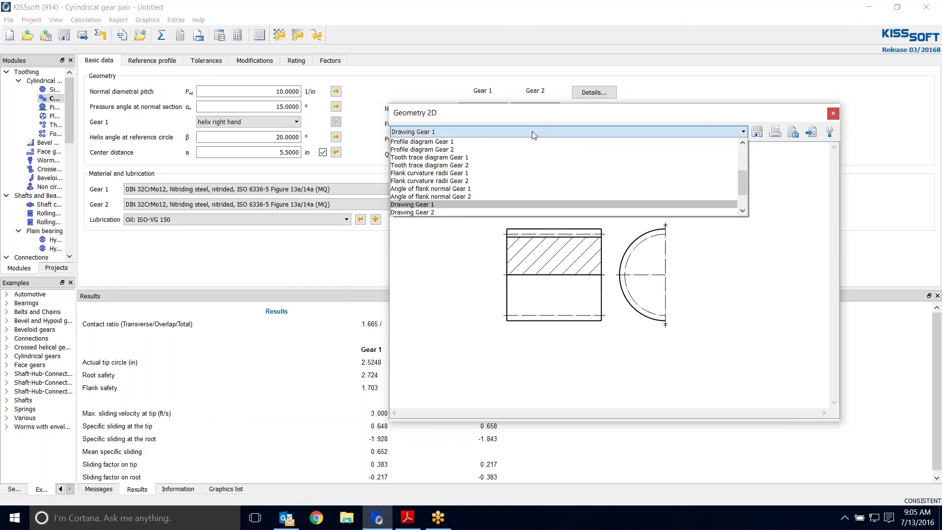
left_click(495, 212)
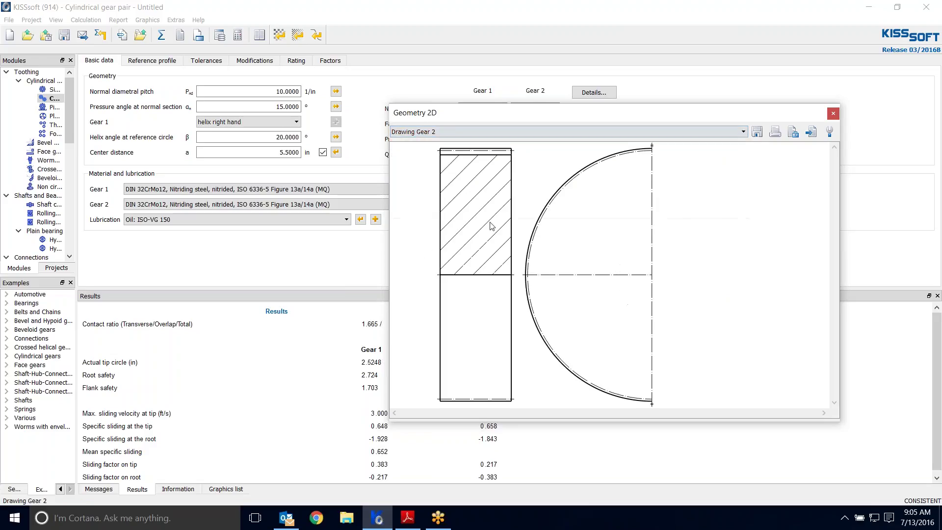
- View the flank curvature radii diagram of gear 2 and the manufacturing graphic of gear 2
left_click(742, 131)
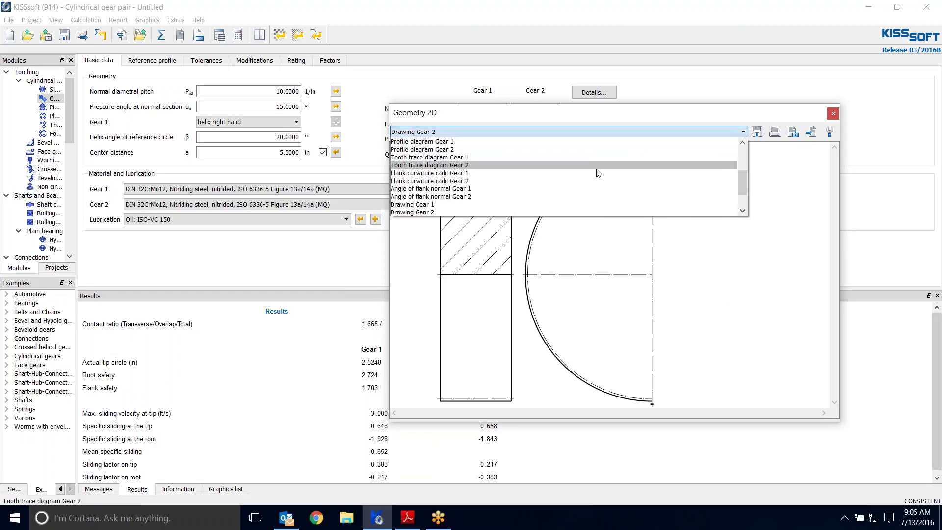
left_click(581, 180)
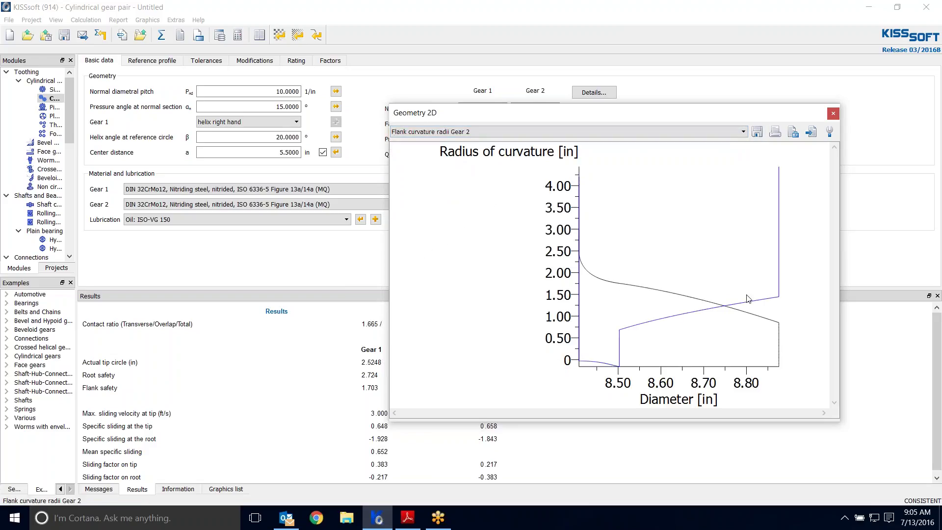
left_click(744, 133)
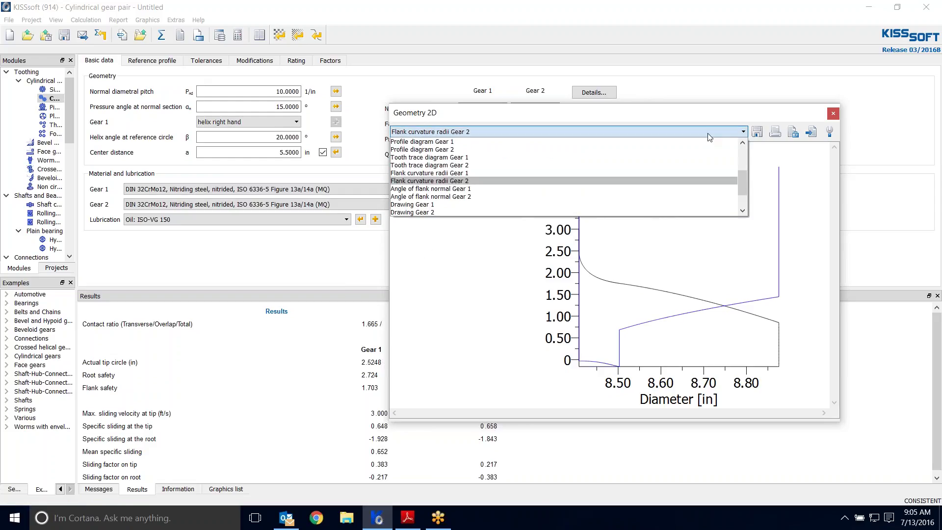
scroll(567, 178, "down", 1)
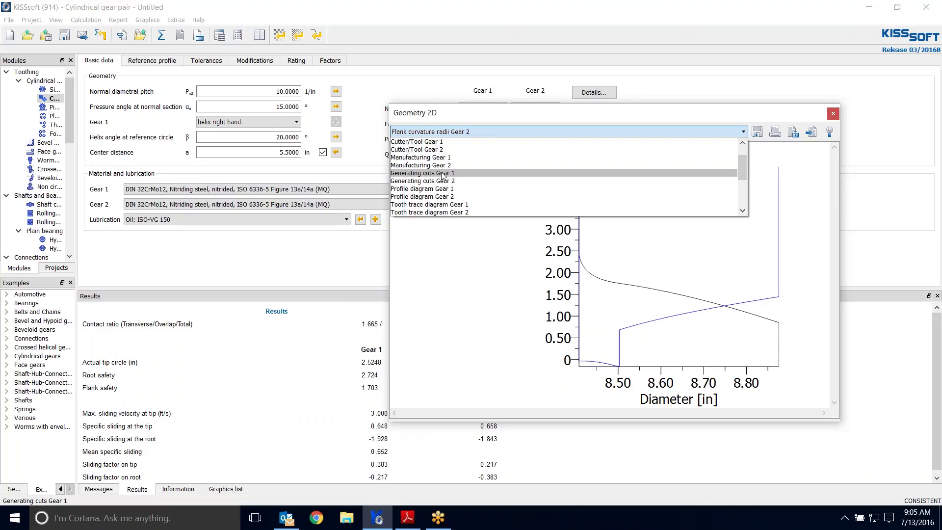
left_click(442, 165)
scroll(686, 254, "down", 3)
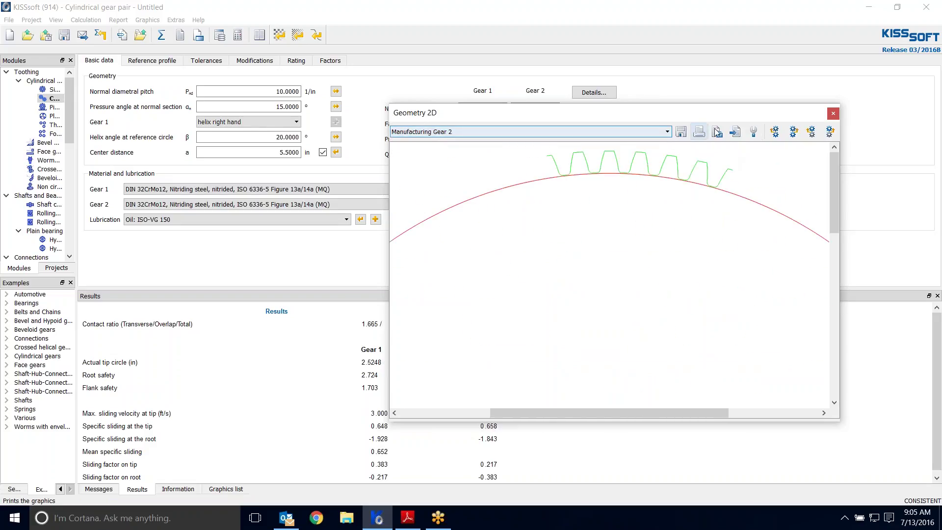
- View the specific sliding evaluation diagram in an enlarged window, and close both the evaluation and 2D geometry windows
left_click(176, 19)
mouse_move(147, 21)
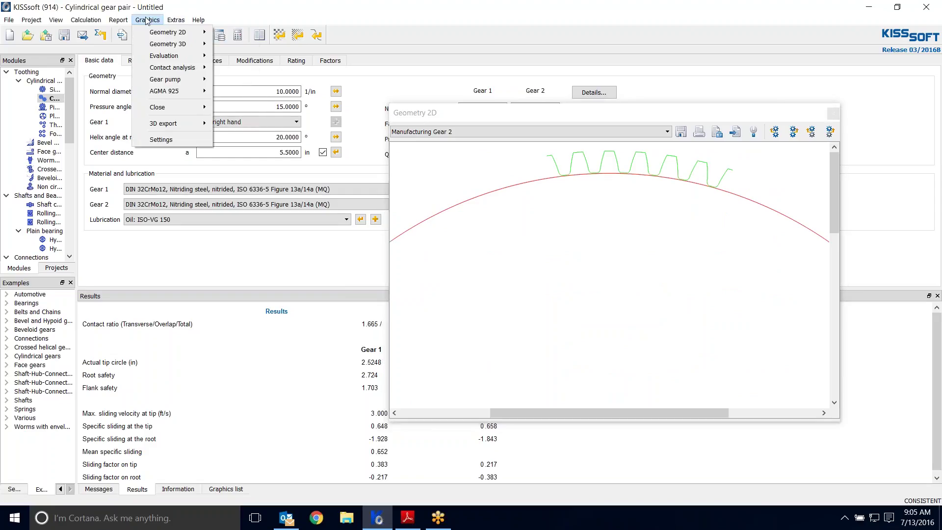
mouse_move(141, 57)
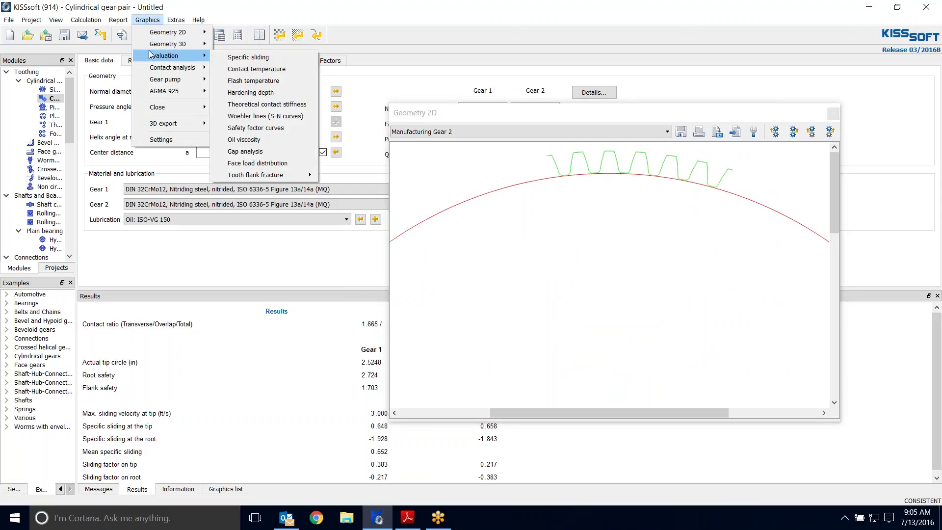
left_click(249, 57)
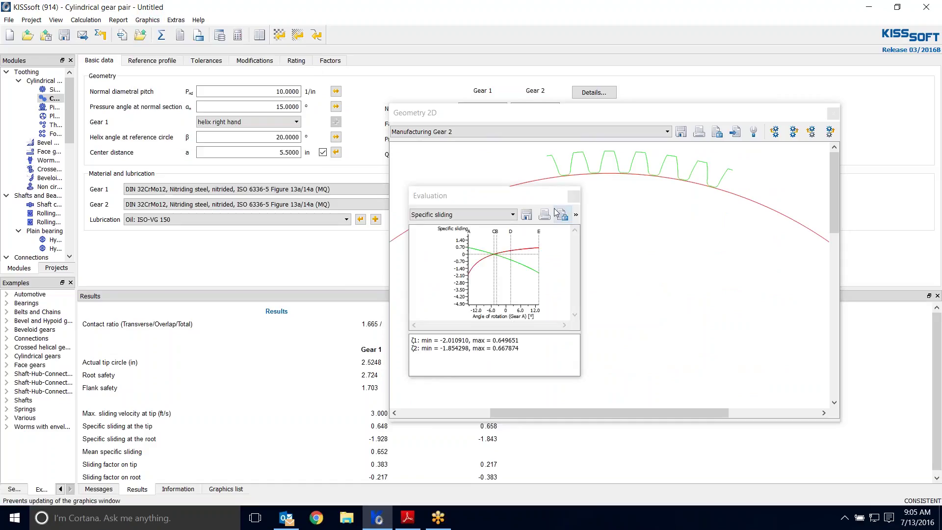
left_click_drag(559, 196, 655, 88)
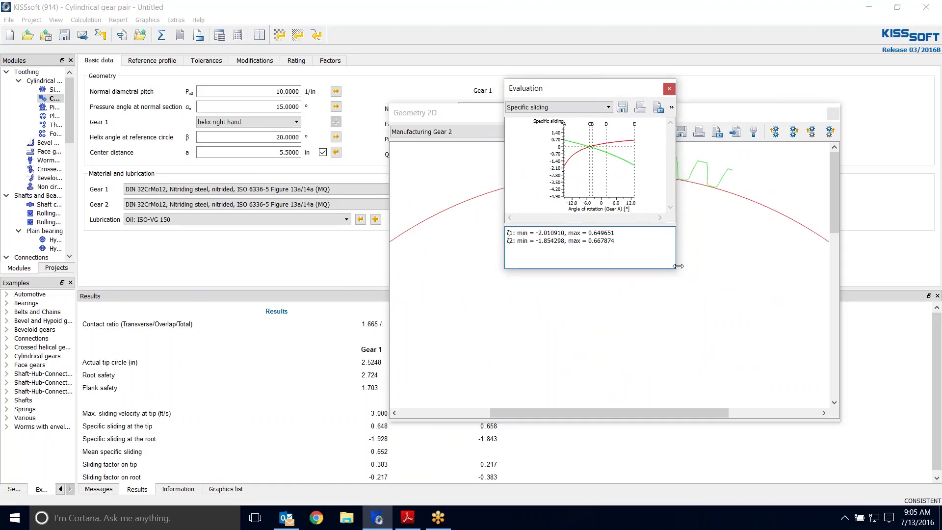
left_click_drag(677, 267, 877, 477)
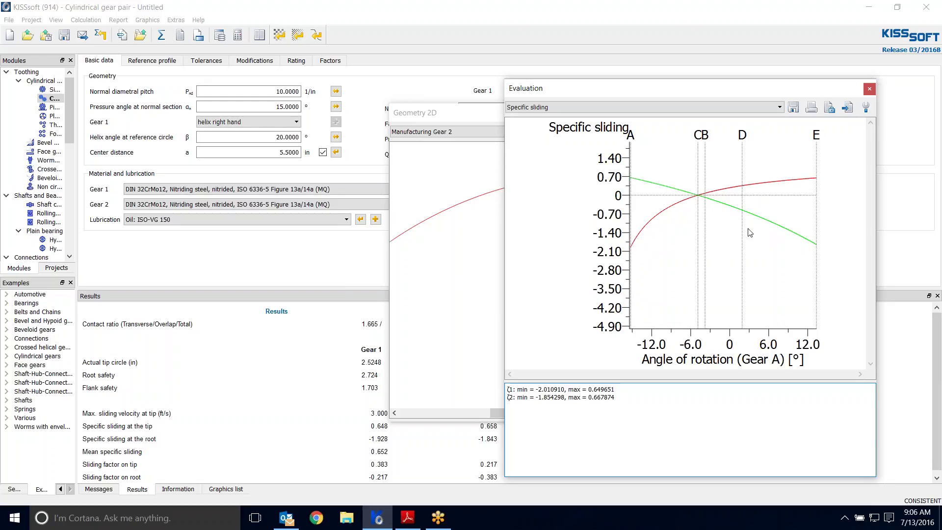
left_click(870, 90)
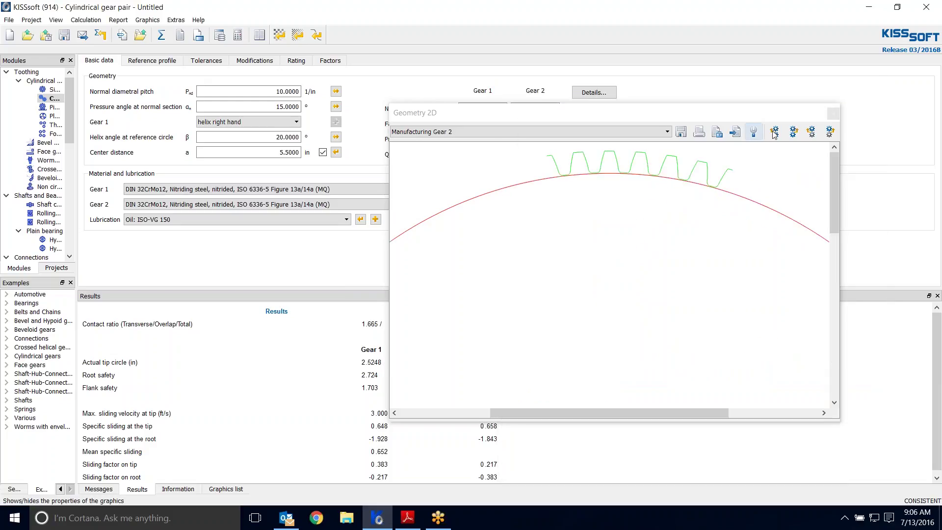
left_click(832, 114)
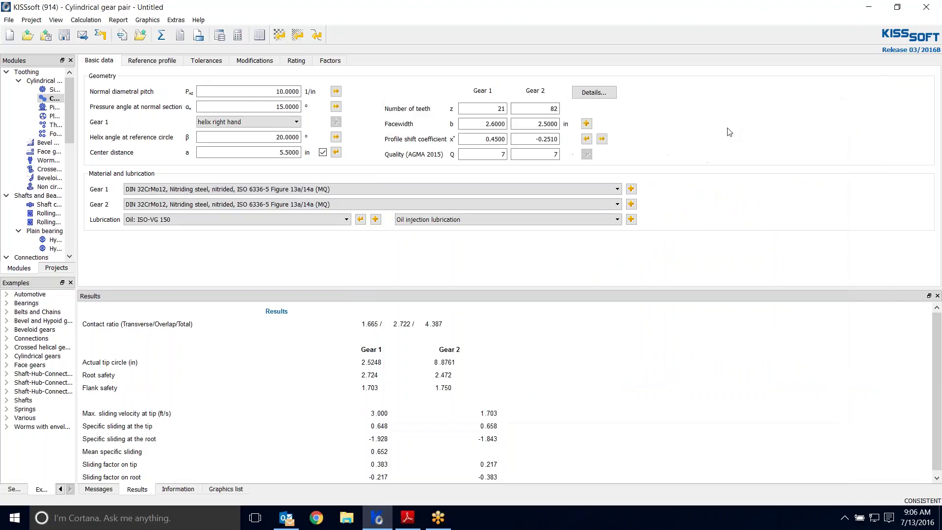
- Check the general program settings for use of the external editor and accept them as they are
left_click(112, 20)
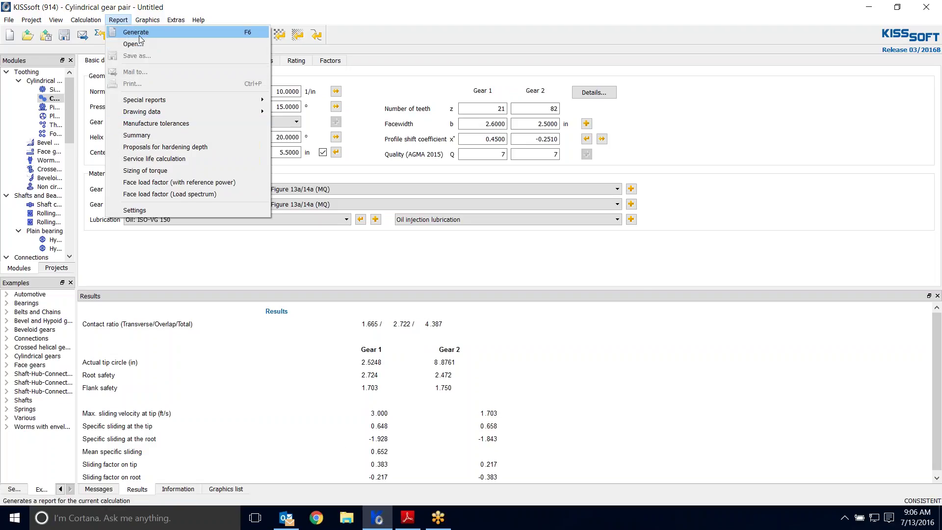
left_click(371, 262)
left_click(178, 20)
left_click(194, 130)
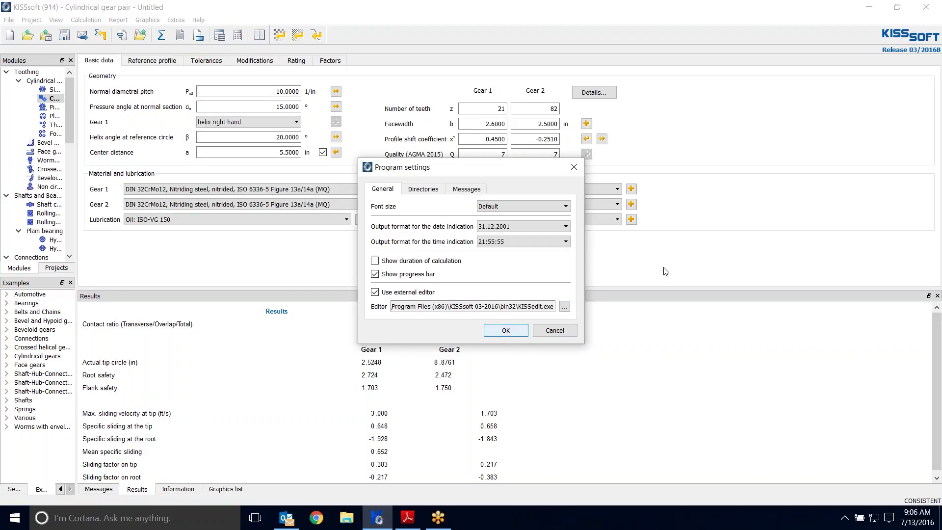
left_click(505, 330)
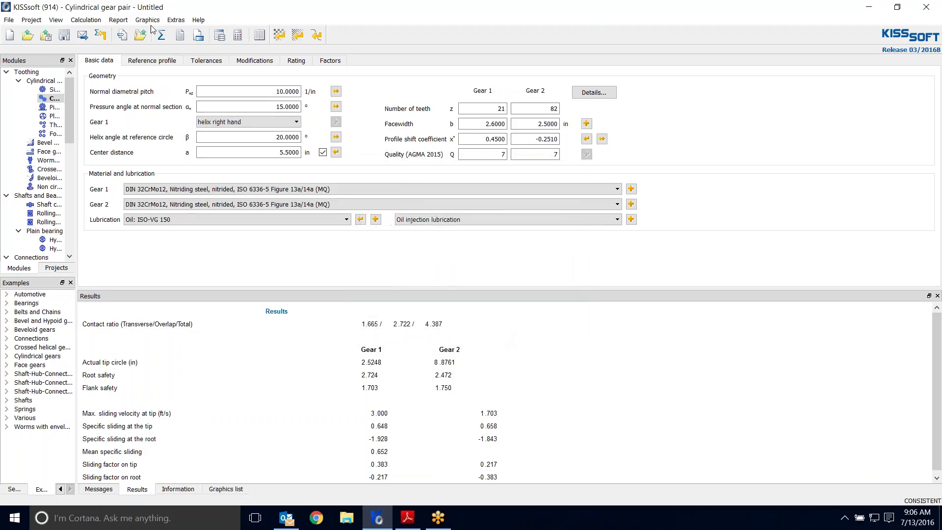
- Generate the calculation report for the gear pair and highlight the gear 1 material data warning in it
left_click(118, 20)
left_click(123, 37)
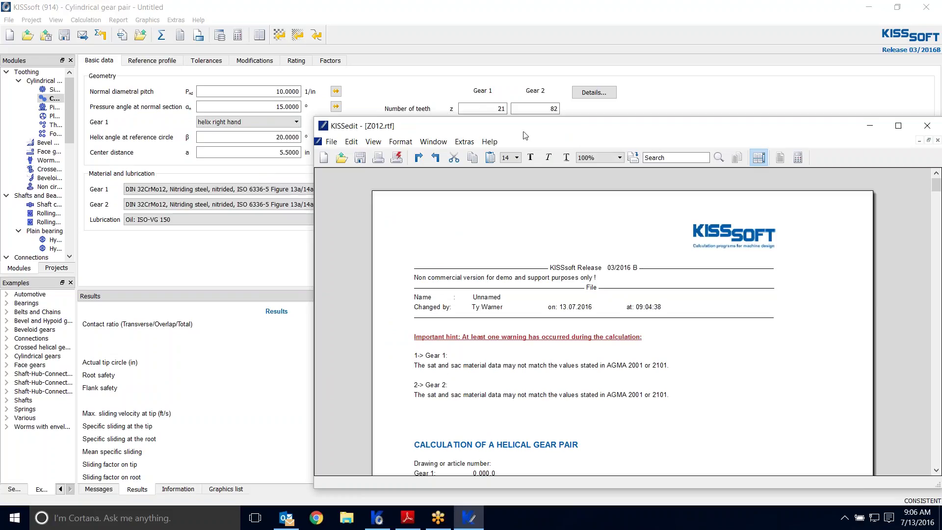
left_click_drag(522, 131, 380, 49)
left_click(540, 301)
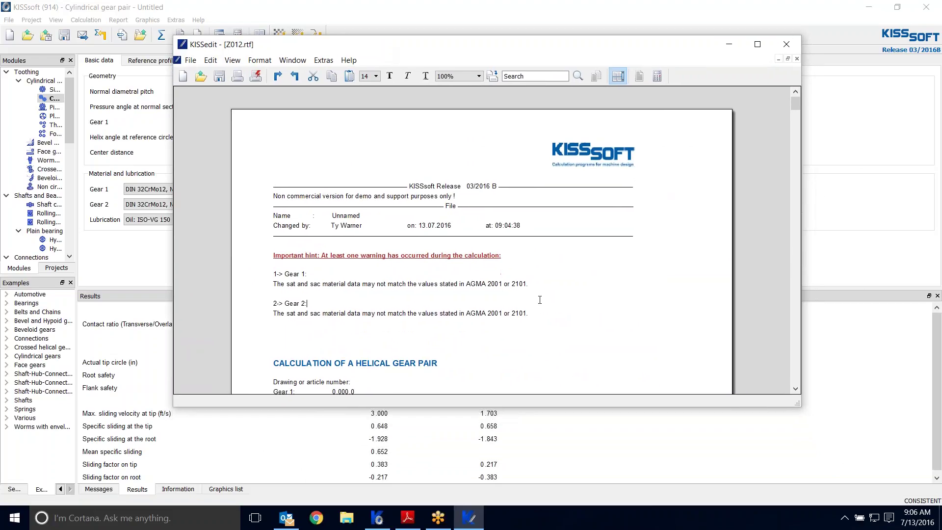
left_click_drag(522, 284, 273, 285)
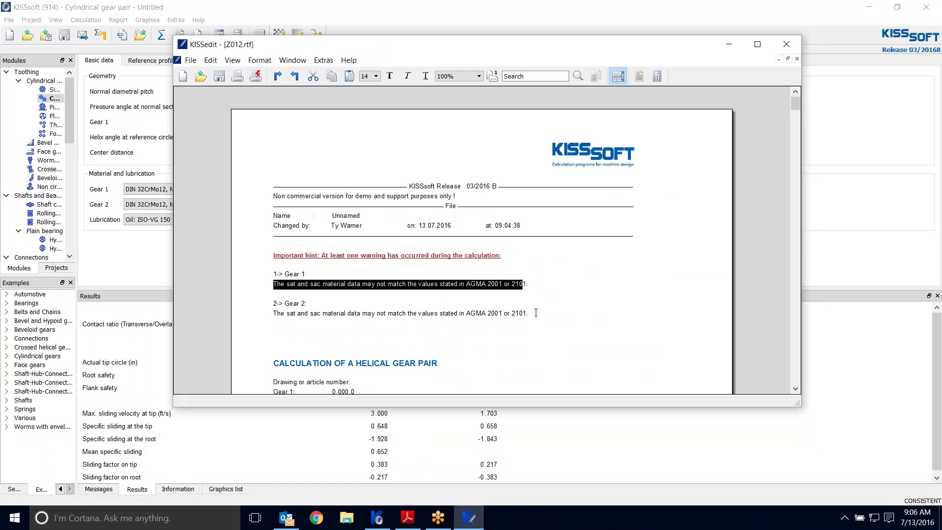
left_click(570, 322)
- Read the report's operating data, tooth geometry, material, reference profile, profile modification and lubrication entries
scroll(570, 314, "down", 3)
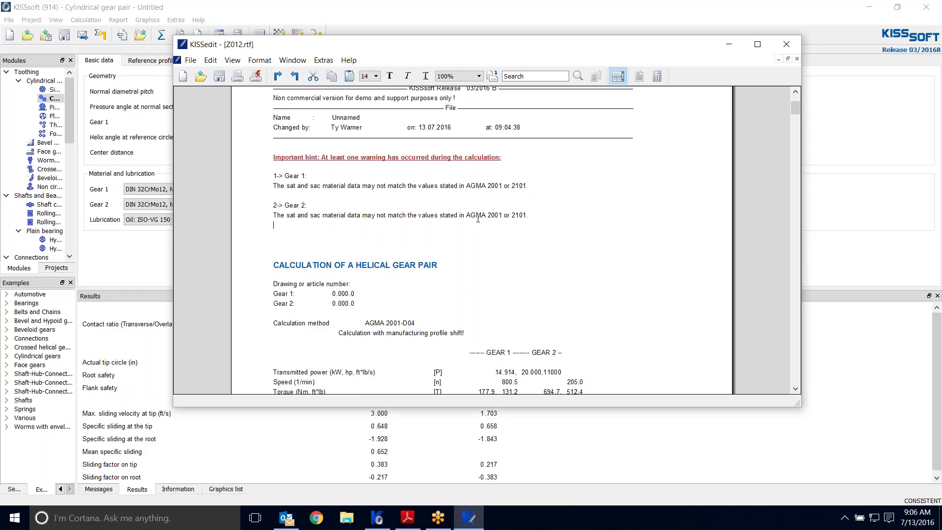
scroll(570, 241, "down", 6)
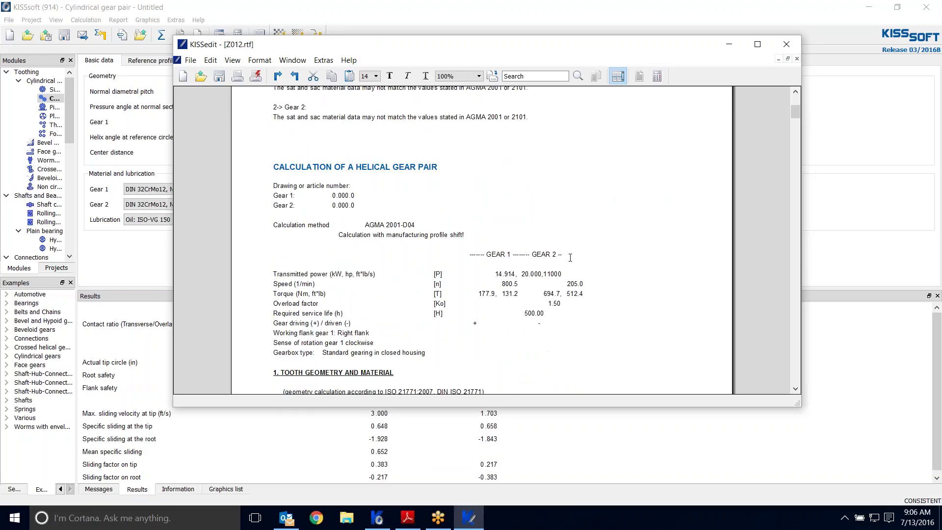
scroll(572, 258, "down", 3)
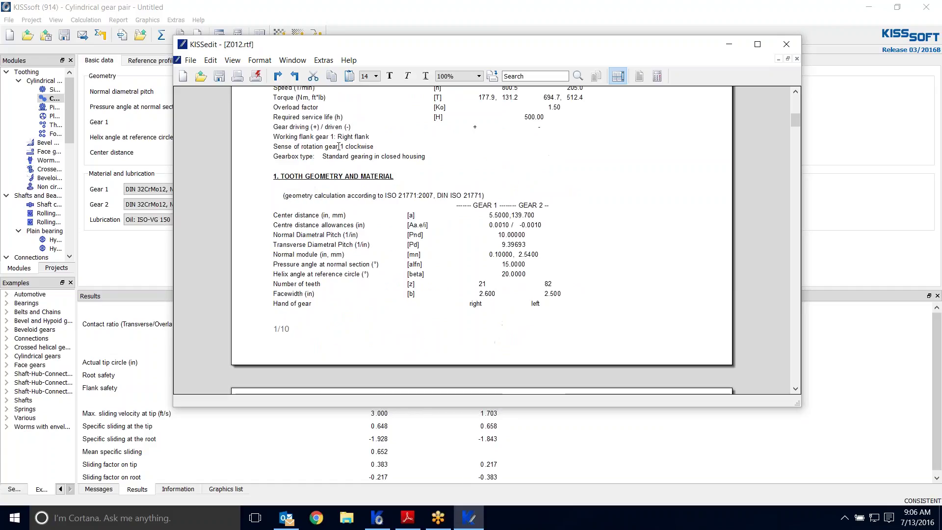
scroll(629, 226, "down", 15)
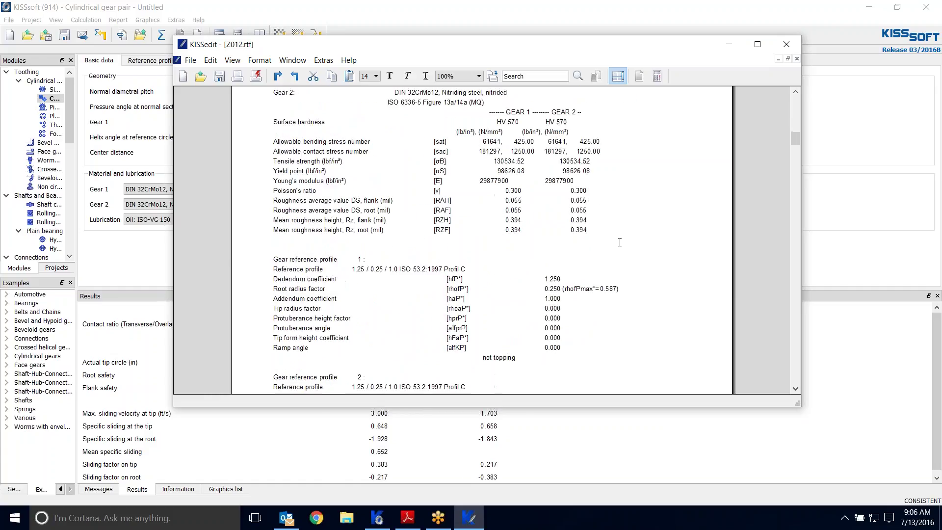
scroll(650, 250, "down", 5)
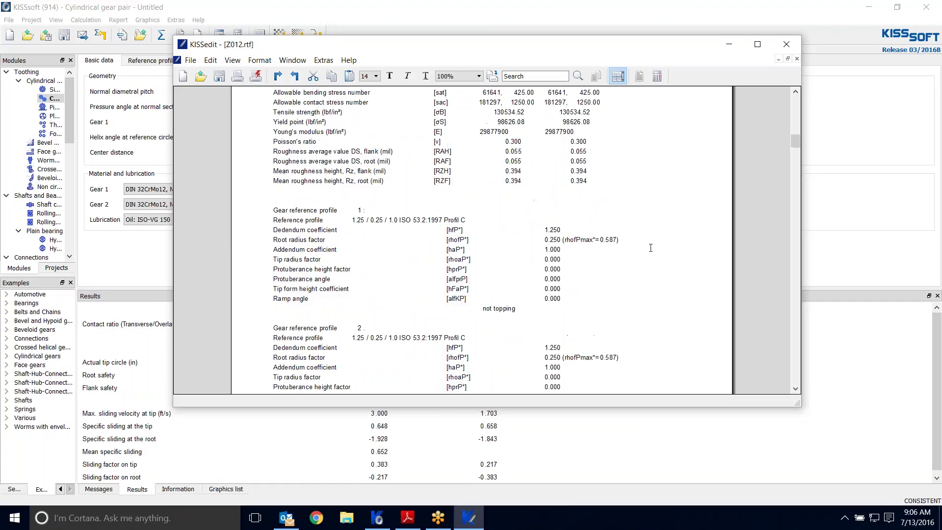
scroll(601, 210, "down", 15)
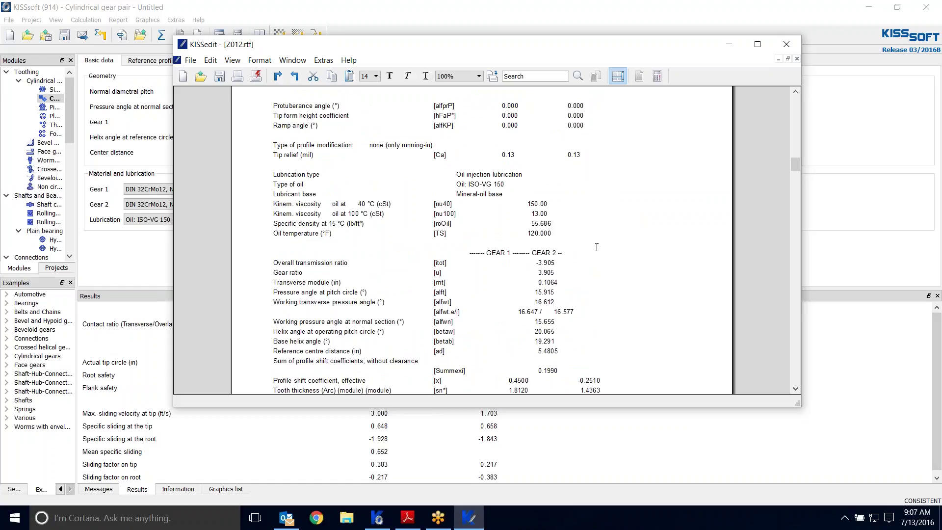
scroll(589, 200, "up", 2)
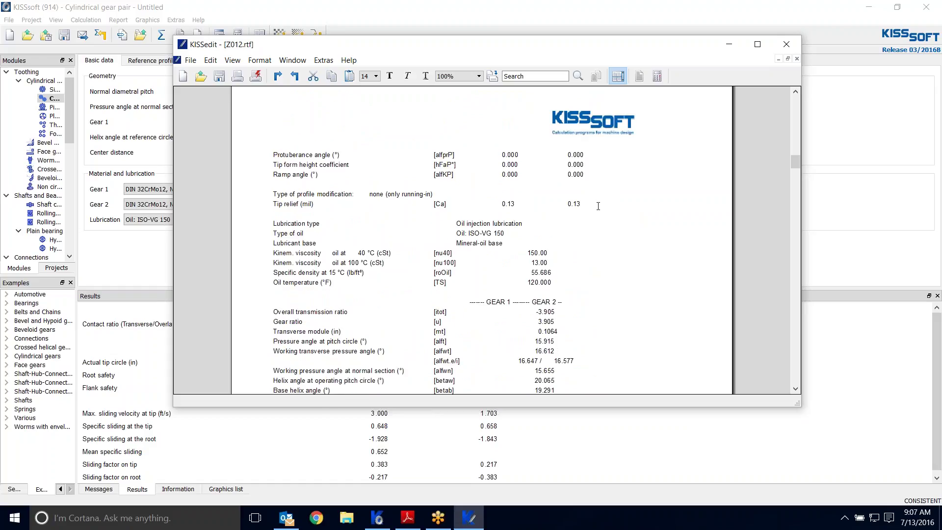
- Examine the diameter data in the report and highlight the tip diameter allowances of gear 1
scroll(629, 280, "down", 12)
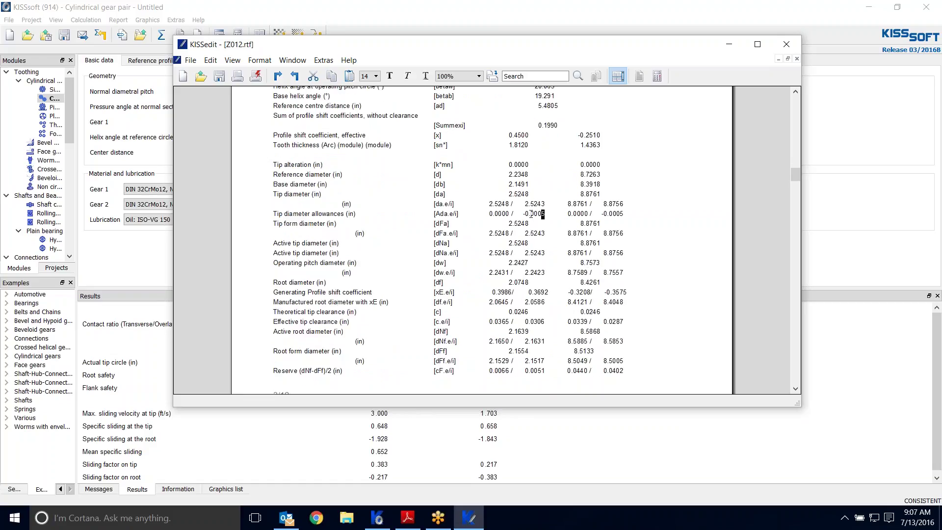
left_click_drag(545, 214, 492, 216)
left_click(673, 264)
- Review the sliding and pitch data in the report and highlight the rows from length of path of contact to length T1-T2
scroll(566, 262, "down", 10)
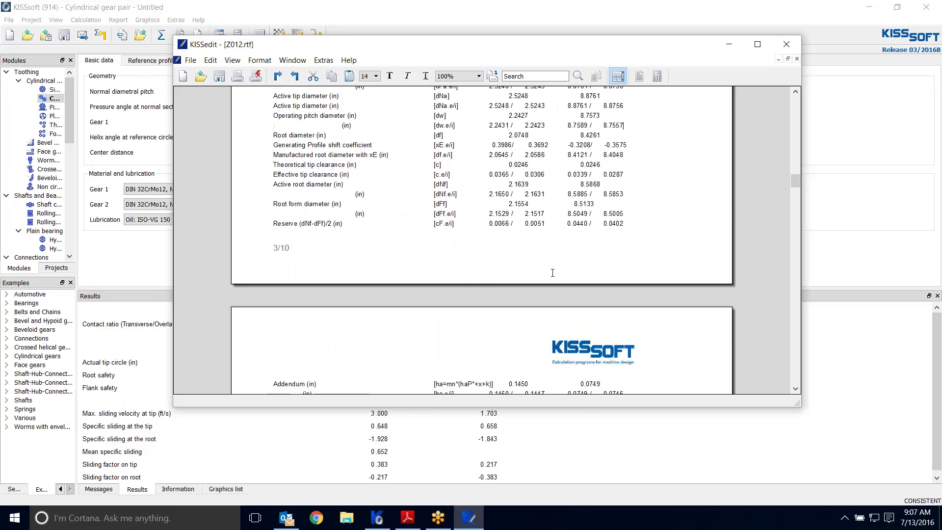
scroll(552, 273, "down", 5)
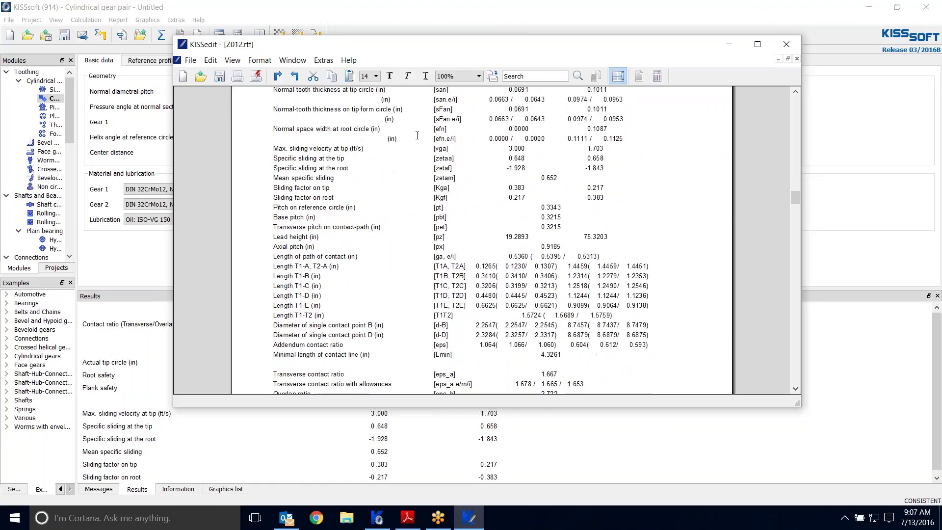
scroll(500, 218, "down", 3)
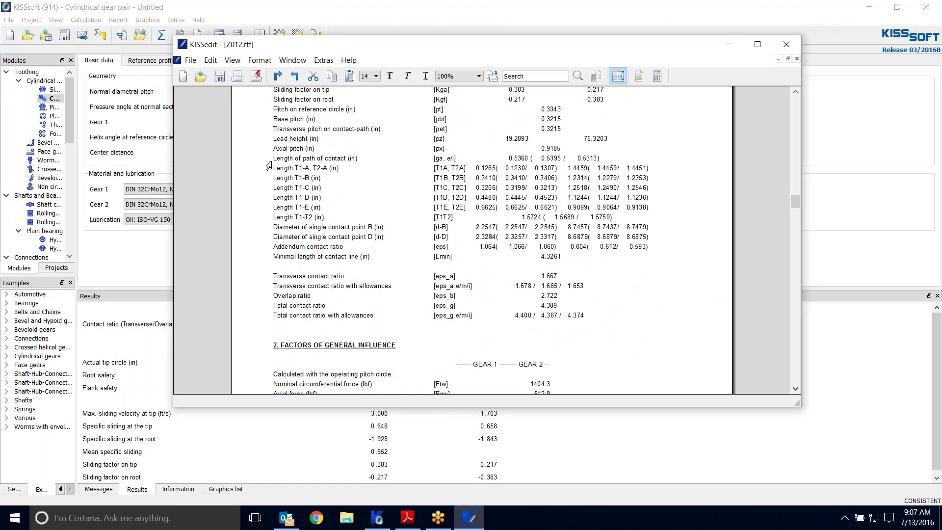
left_click_drag(274, 158, 323, 217)
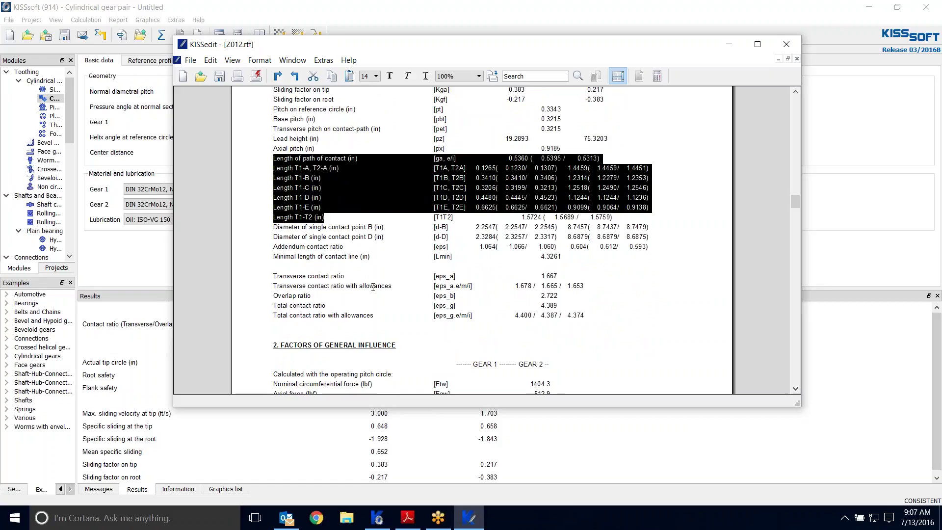
left_click(384, 244)
- Examine the contact ratios, factors of general influence and tooth root strength results up to the bending safety factors
scroll(384, 244, "down", 3)
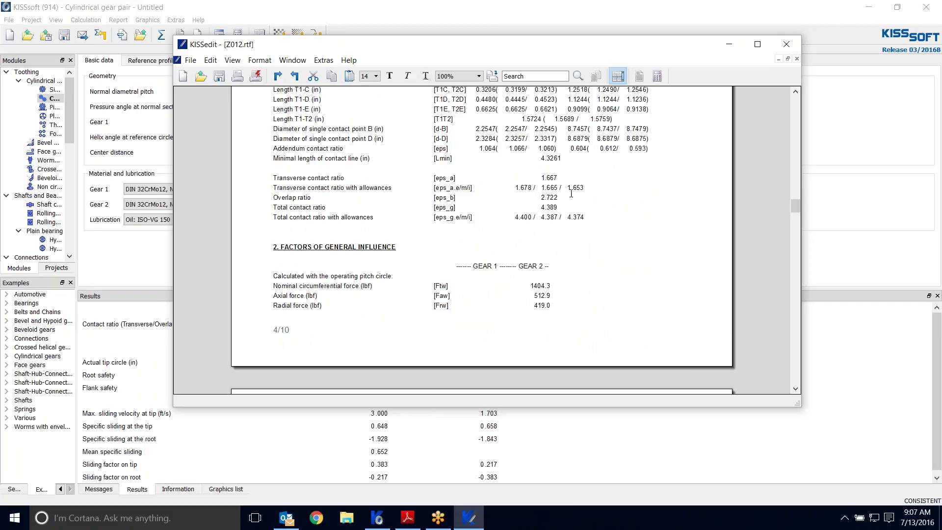
scroll(436, 214, "down", 20)
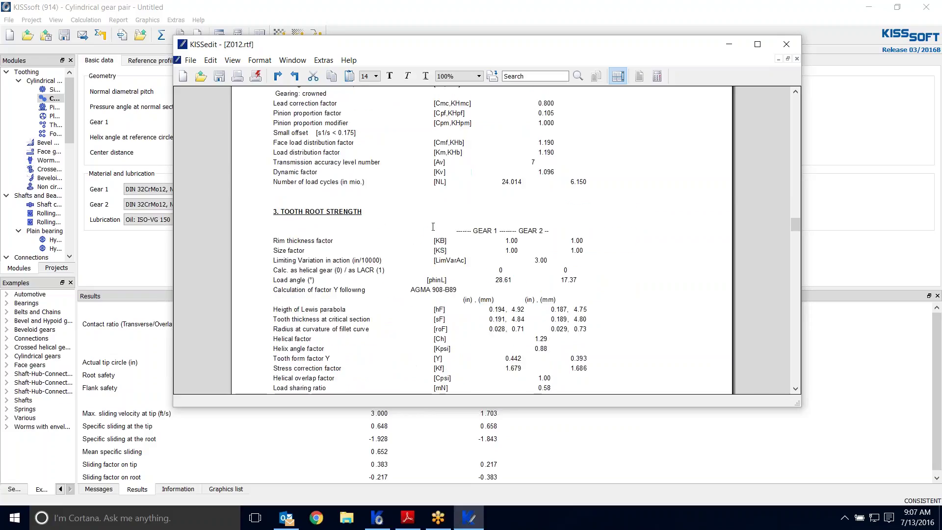
scroll(433, 225, "down", 4)
scroll(361, 132, "down", 3)
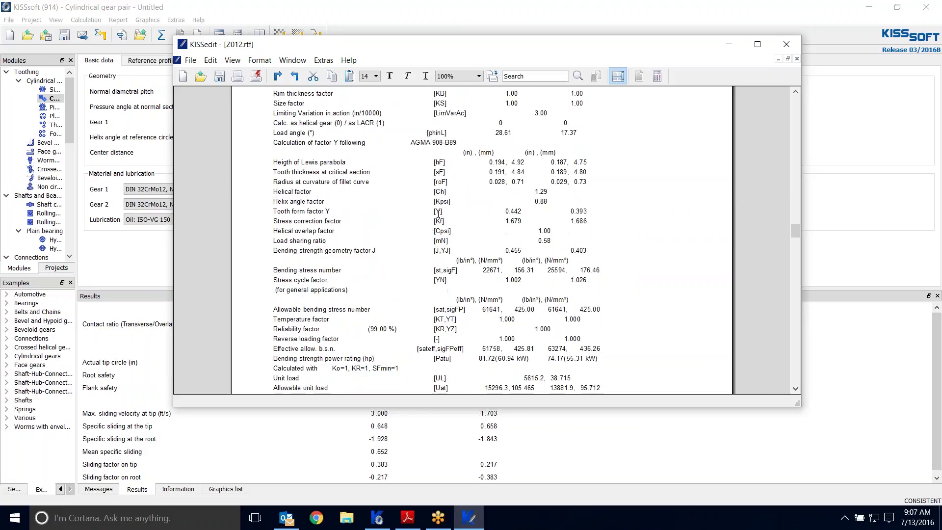
scroll(426, 257, "down", 9)
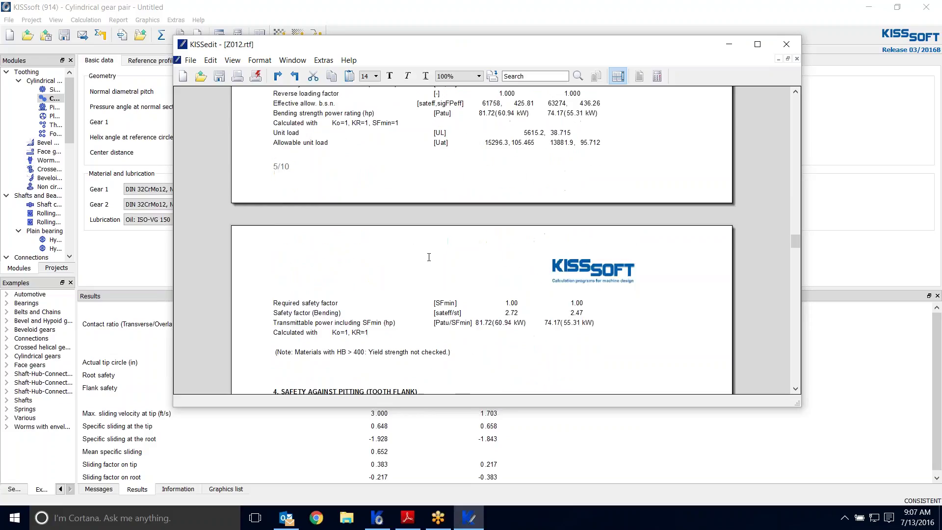
scroll(343, 238, "up", 4)
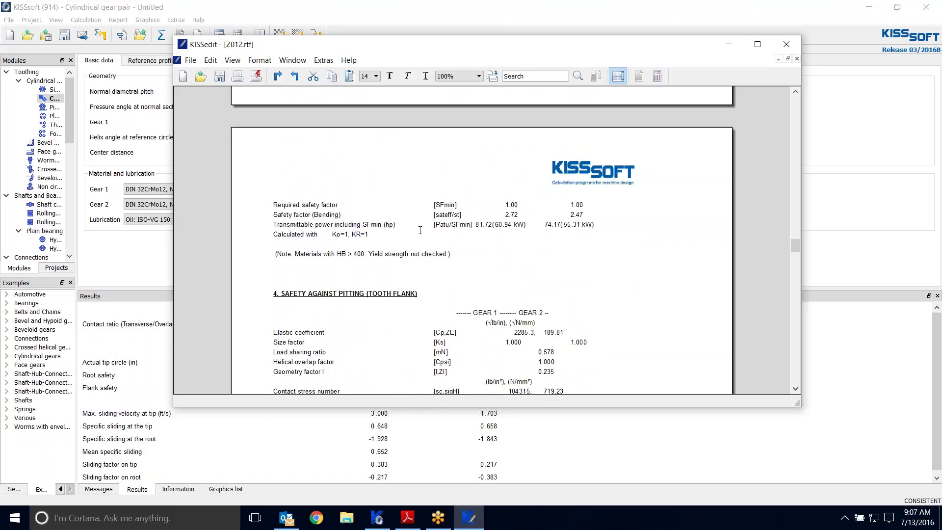
- Examine the report's bending safety factors, pitting safety section and service factors for both gears
scroll(427, 230, "up", 6)
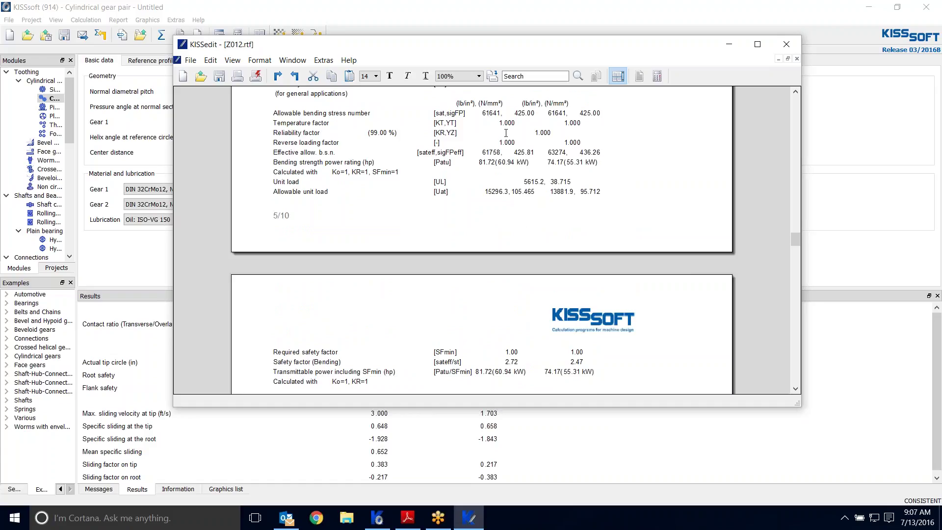
scroll(385, 196, "down", 12)
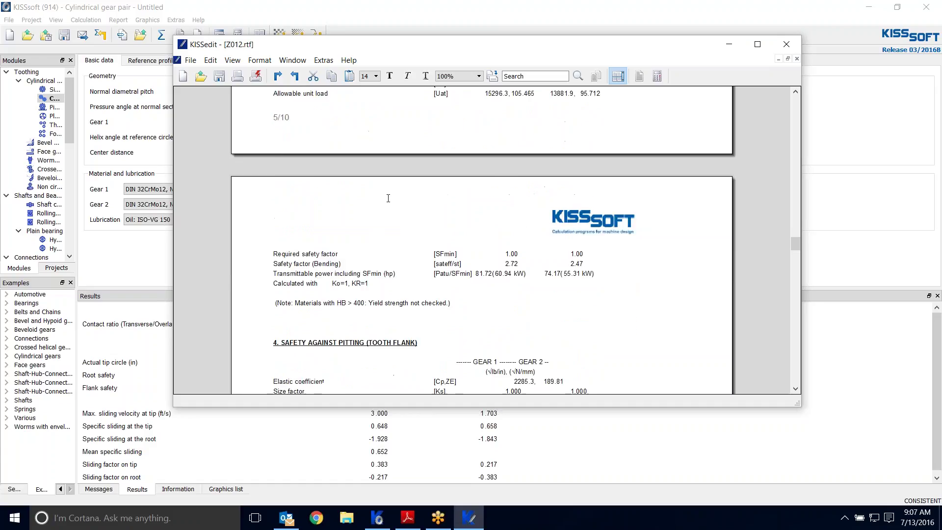
scroll(427, 218, "up", 4)
scroll(441, 220, "down", 6)
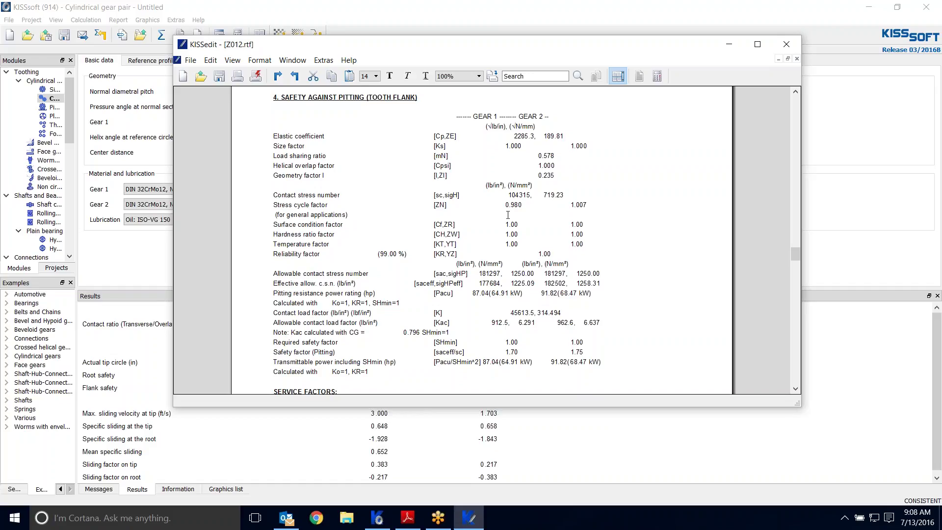
scroll(507, 215, "down", 3)
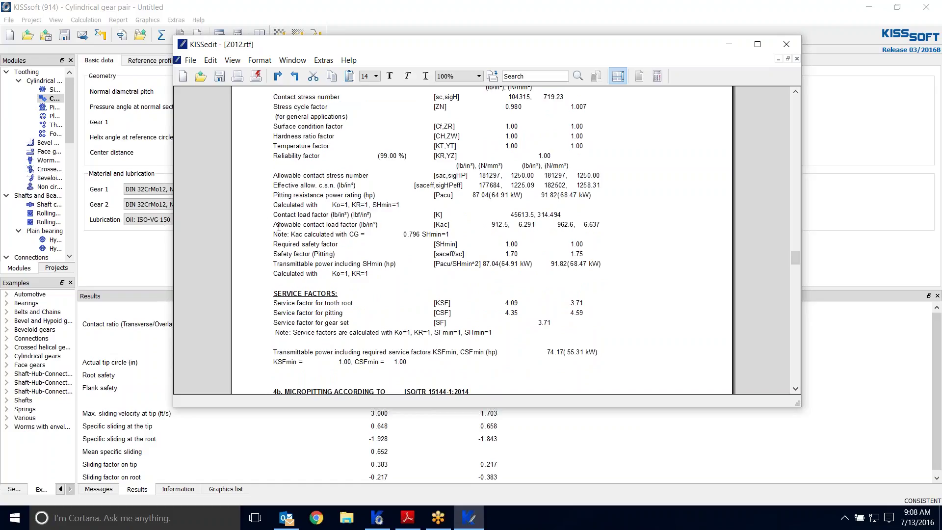
scroll(285, 186, "up", 2)
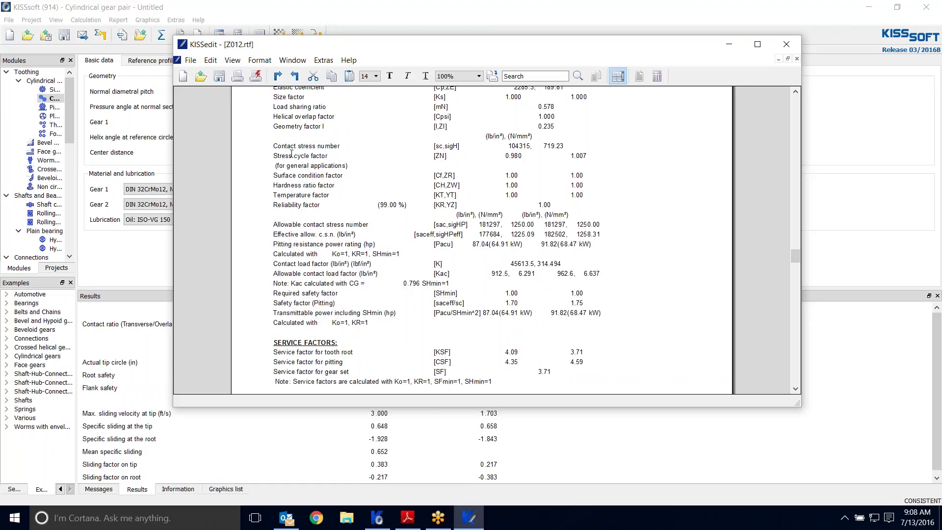
- Highlight gear 1's bending stress number and allowable bending stress number in lb/in², and compare them with the bending safety factor
scroll(353, 167, "up", 10)
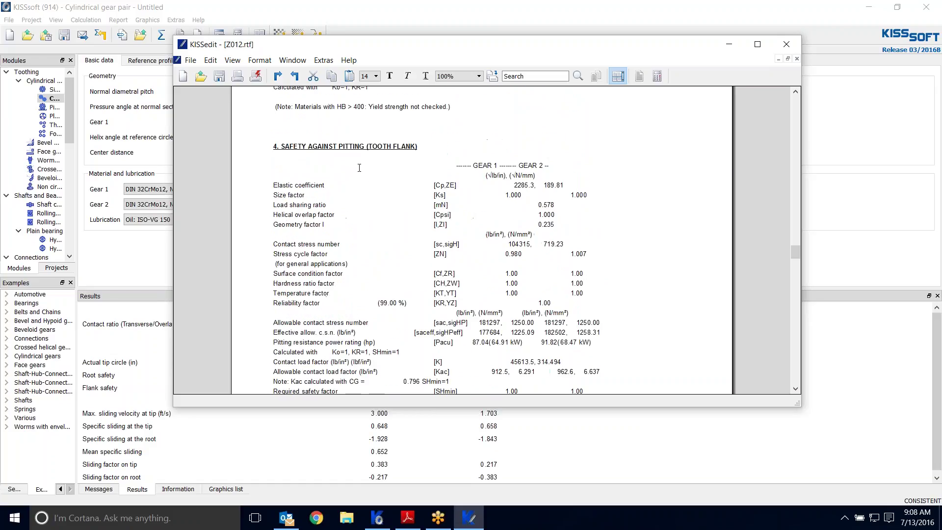
scroll(336, 153, "up", 8)
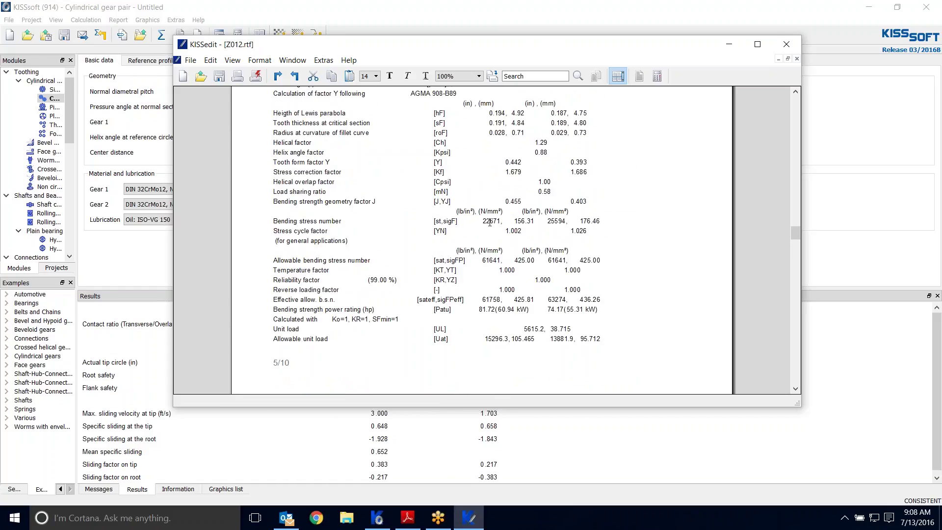
left_click_drag(482, 221, 503, 222)
scroll(309, 225, "up", 3)
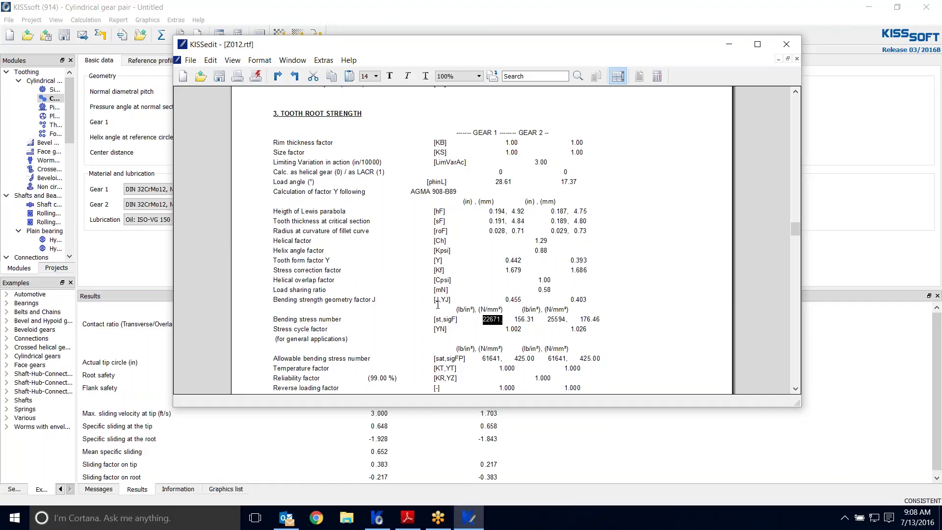
scroll(417, 283, "down", 3)
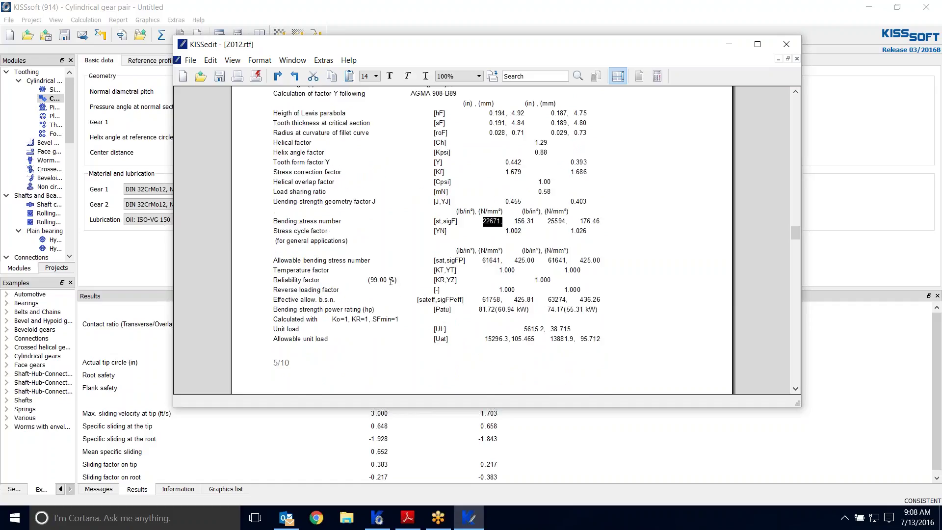
left_click_drag(482, 261, 500, 269)
scroll(474, 312, "down", 4)
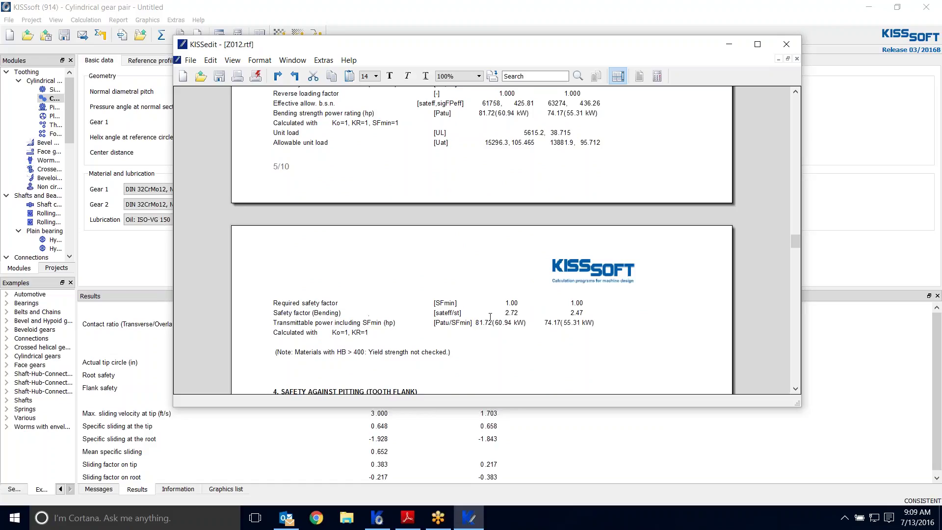
scroll(493, 294, "up", 3)
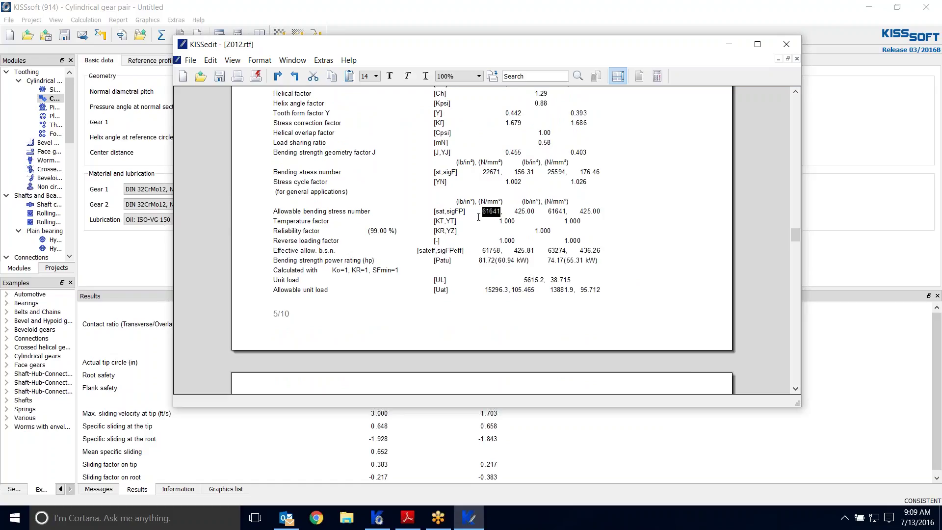
- Highlight gear 1's two bending stress values again and the bending safety factor's symbol sateff/st, and recheck the tooth root strength section
scroll(339, 203, "up", 2)
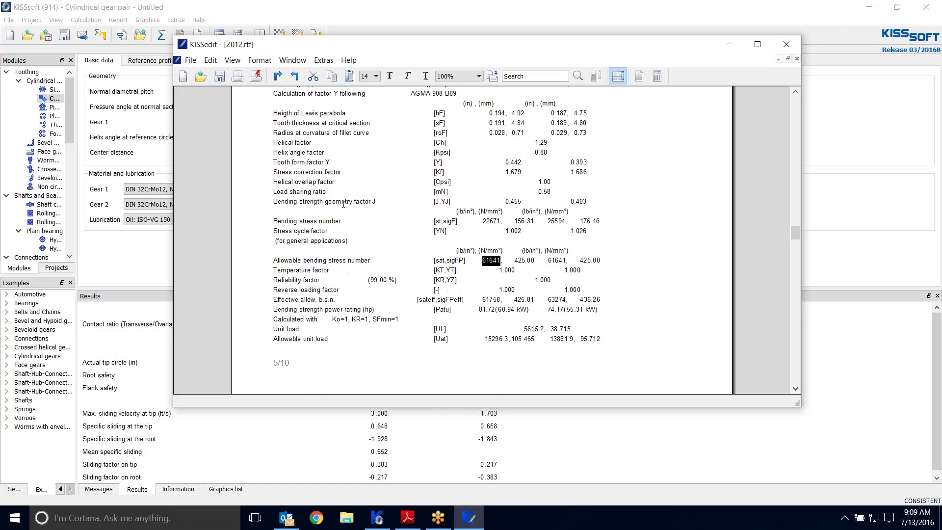
left_click_drag(481, 221, 500, 221)
left_click_drag(484, 257, 499, 260)
scroll(495, 266, "down", 8)
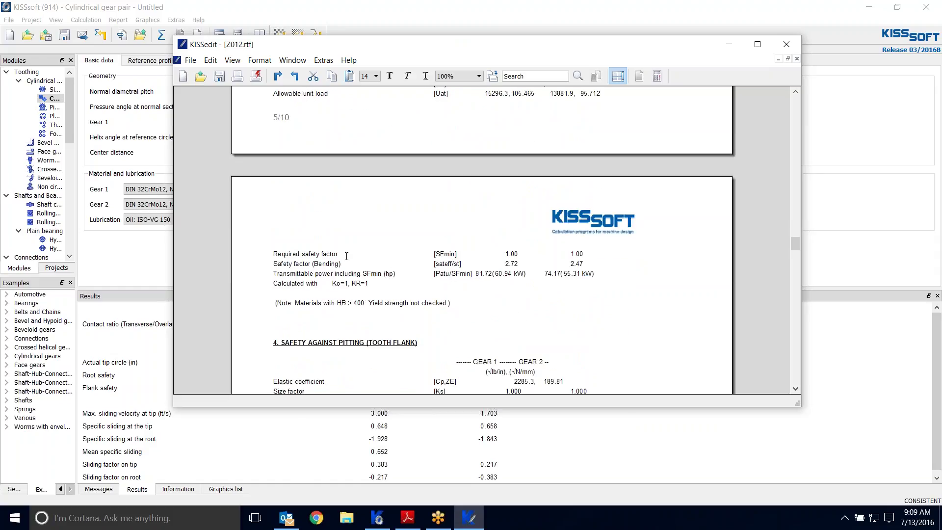
left_click_drag(434, 265, 460, 264)
scroll(474, 261, "up", 3)
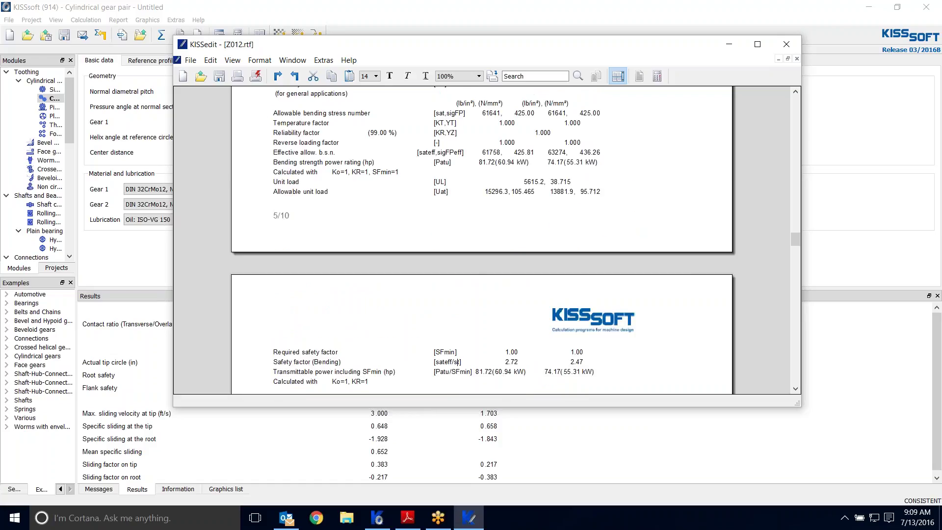
scroll(476, 284, "up", 9)
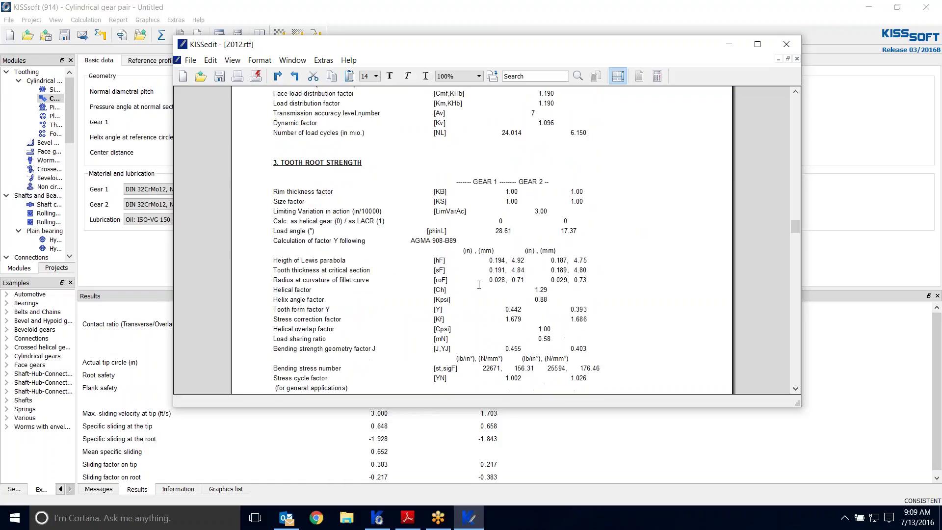
- Review the micropitting, scuffing and tooth thickness sections, close the report and return to the gear pair's results overview
scroll(479, 284, "down", 15)
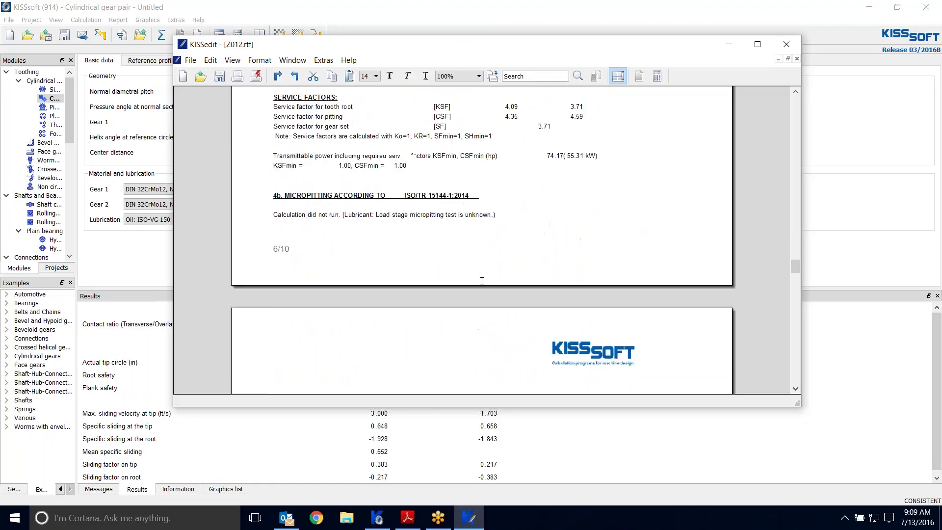
scroll(484, 279, "down", 2)
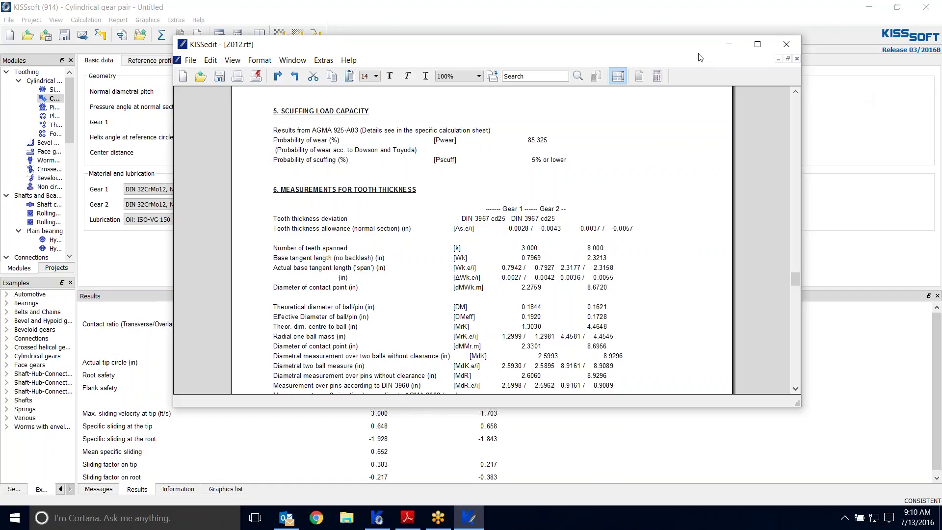
left_click_drag(697, 48, 668, 83)
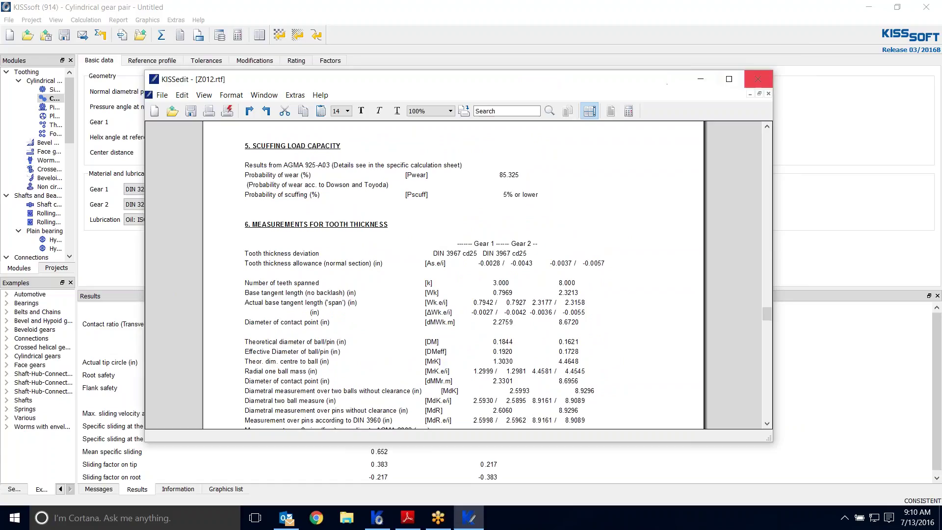
left_click(762, 86)
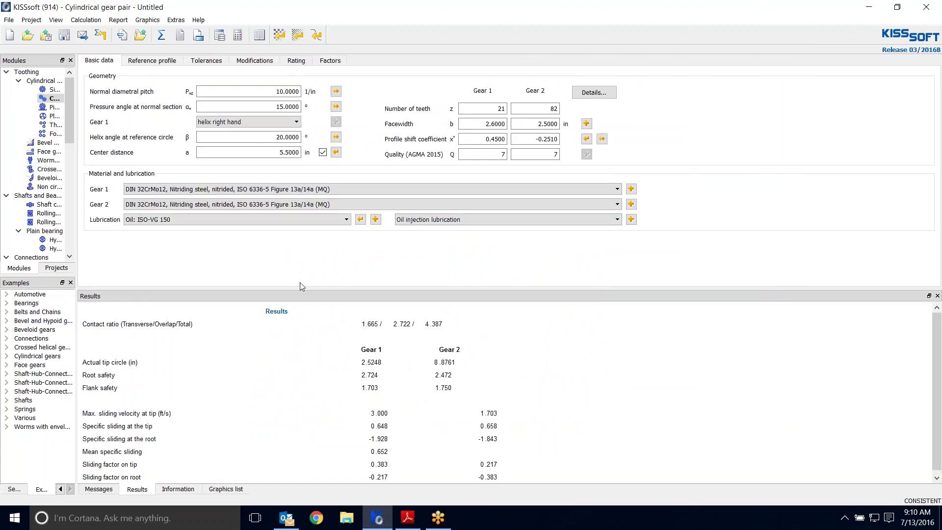
scroll(308, 390, "down", 1)
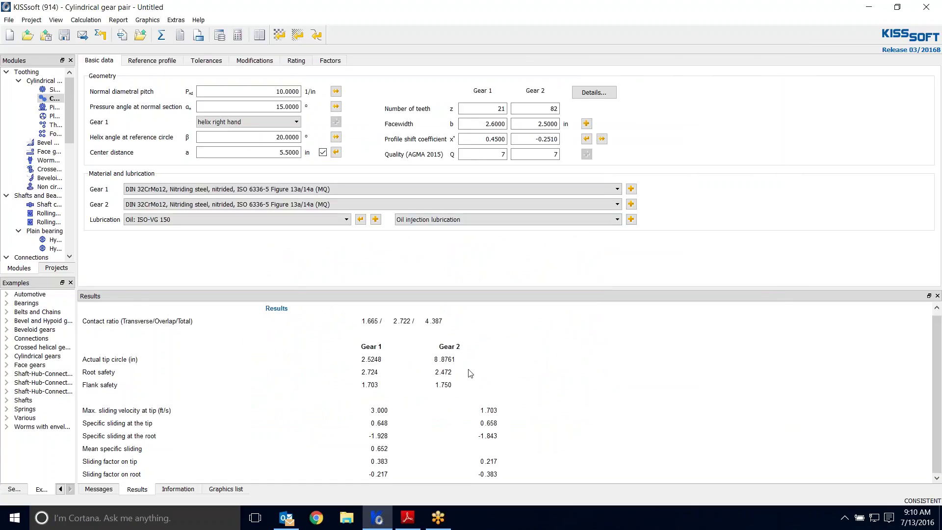